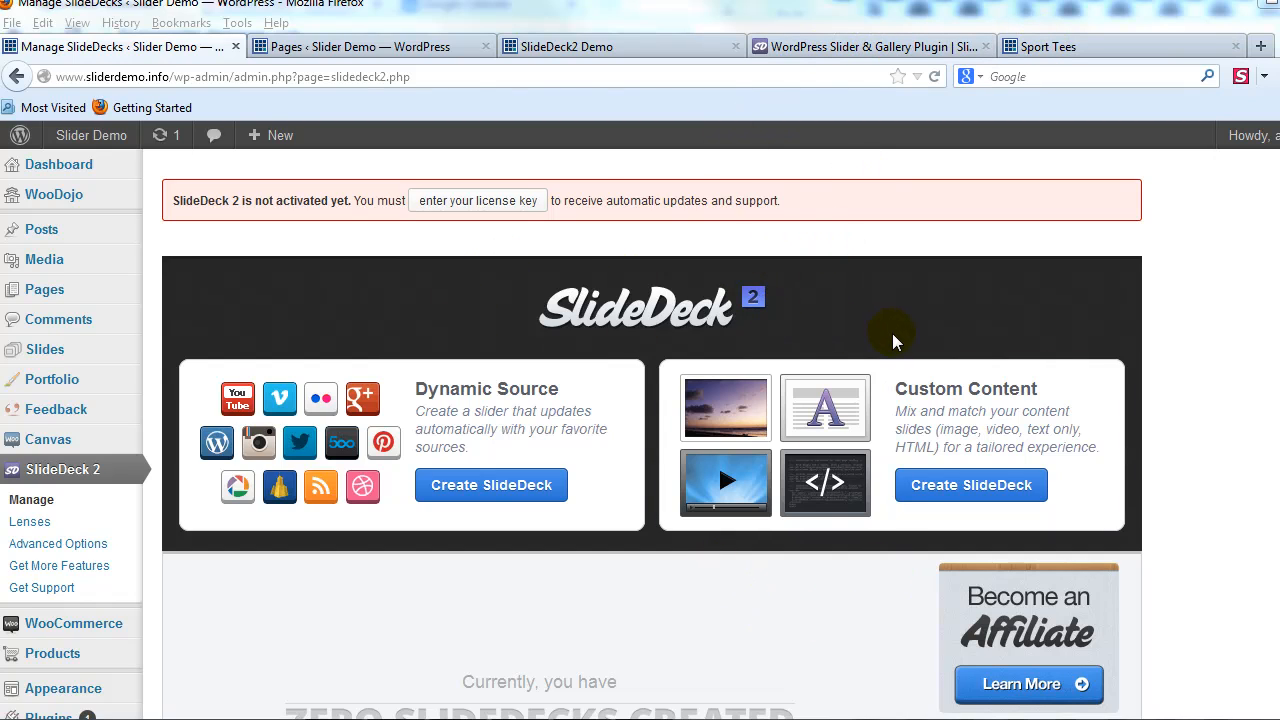
# Step: Review the homepage slider and featured products on the Sport Tees example site, and return to the SlideDeck management page
pyautogui.click(1165, 48)
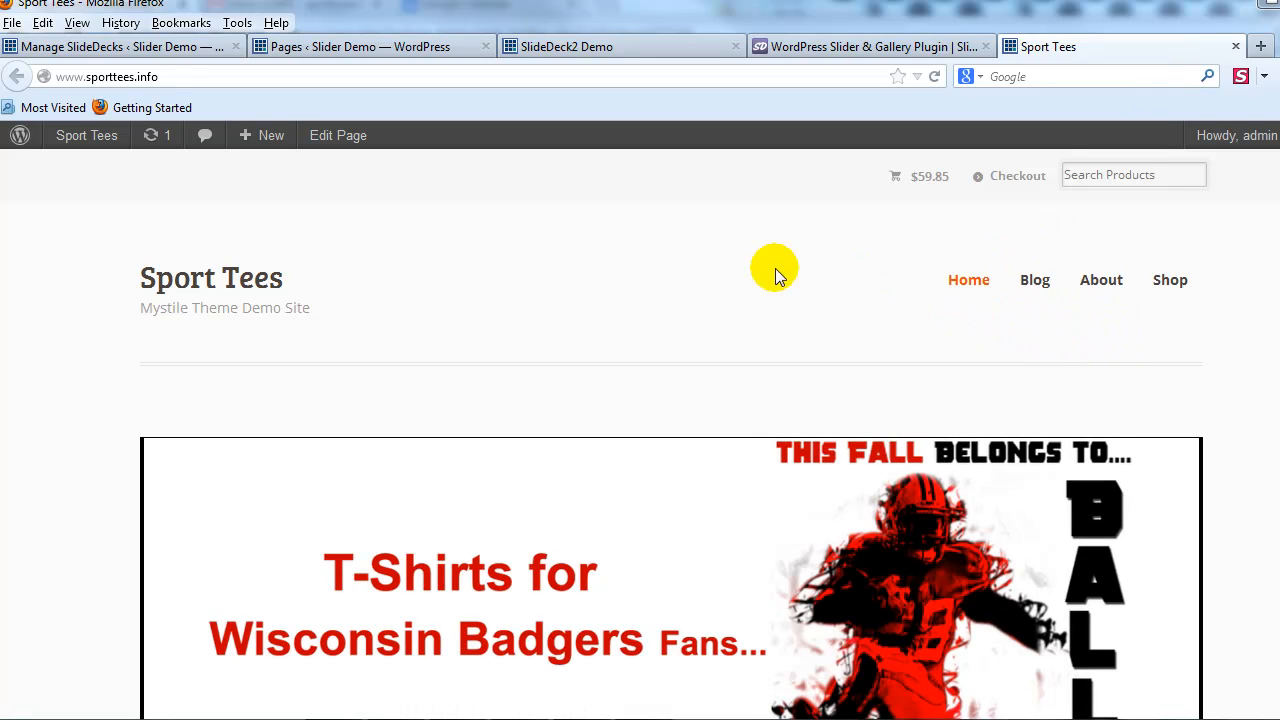
pyautogui.scroll(-5, 591, 300)
pyautogui.scroll(3, 771, 406)
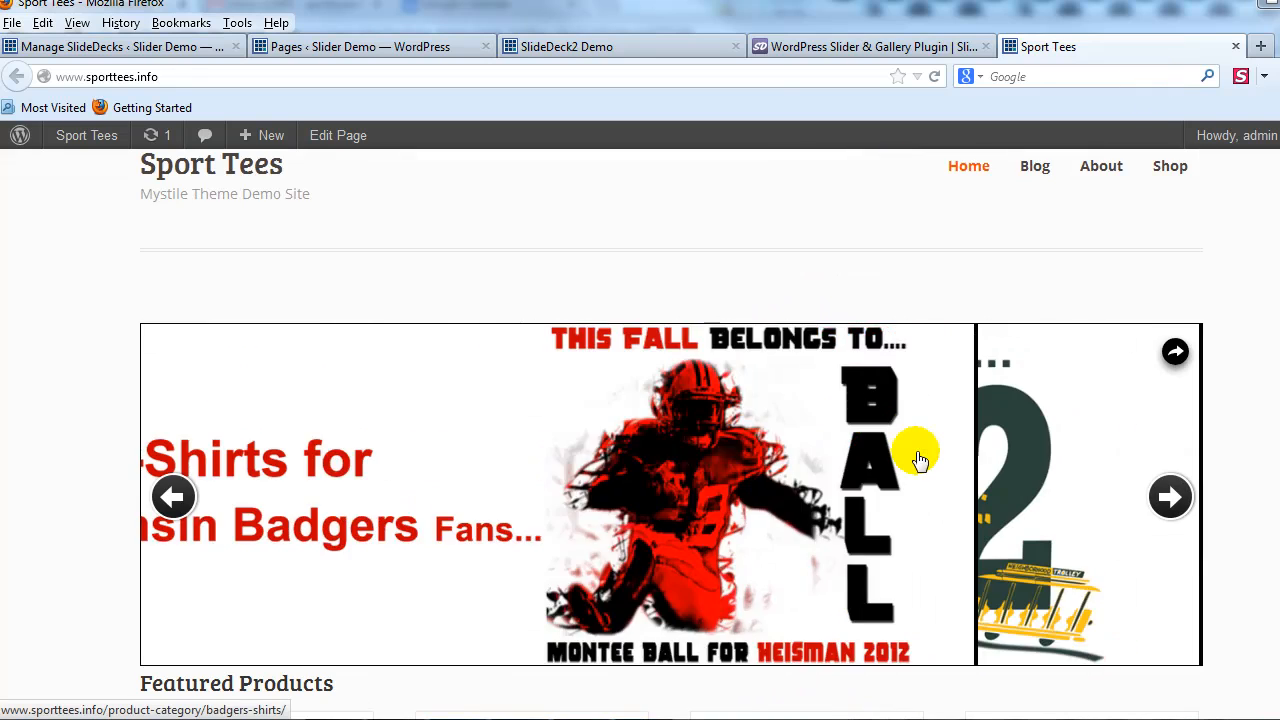
pyautogui.scroll(-2, 700, 590)
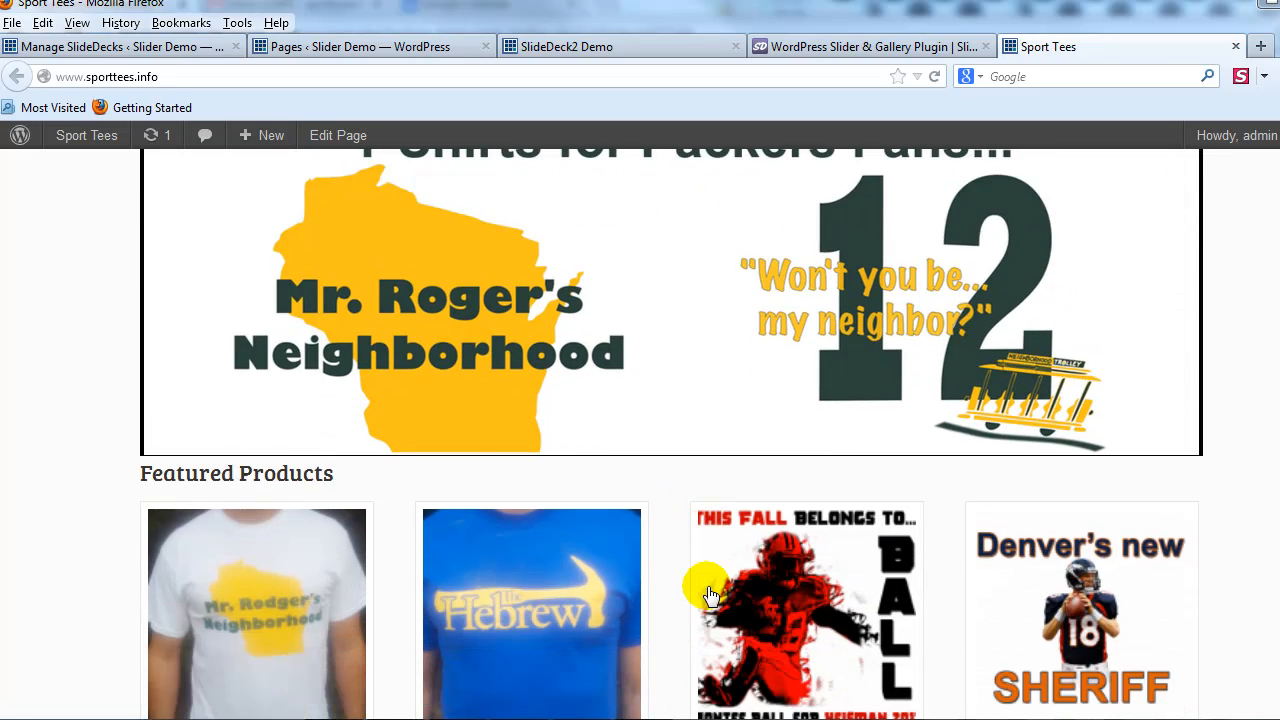
pyautogui.scroll(-2, 709, 596)
pyautogui.scroll(3, 760, 580)
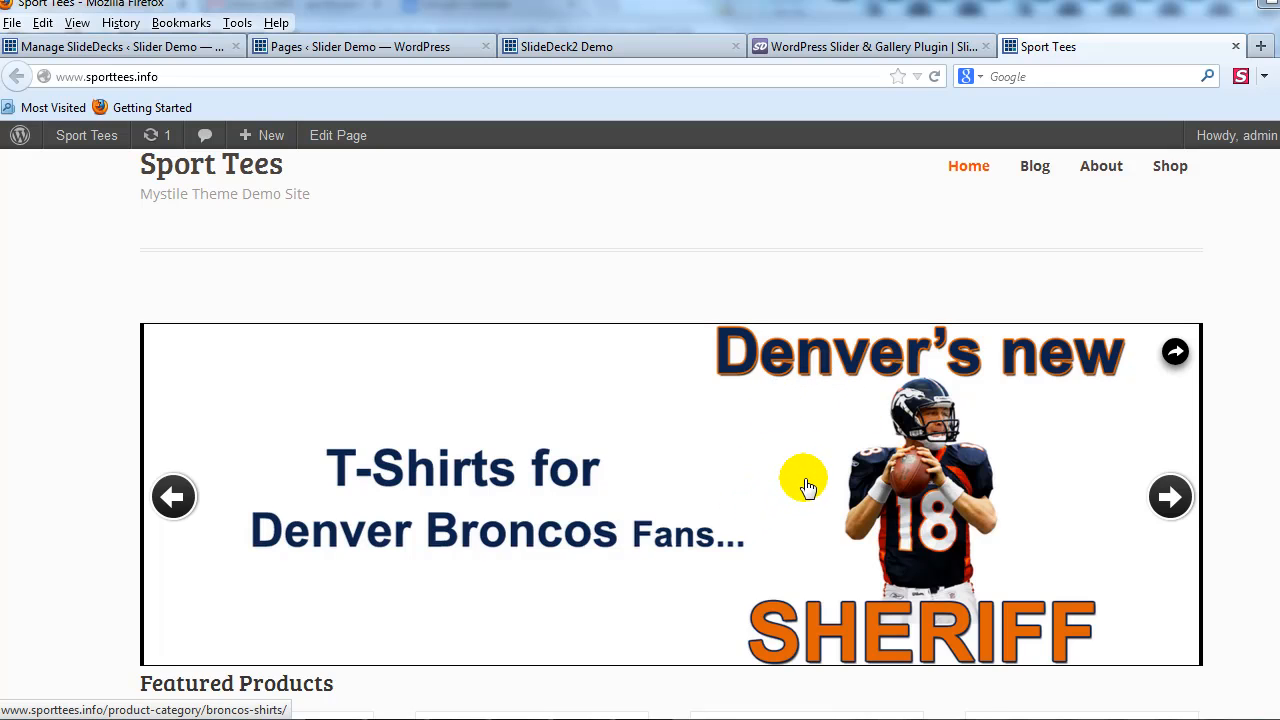
pyautogui.hotkey('ctrl', 'Tab')
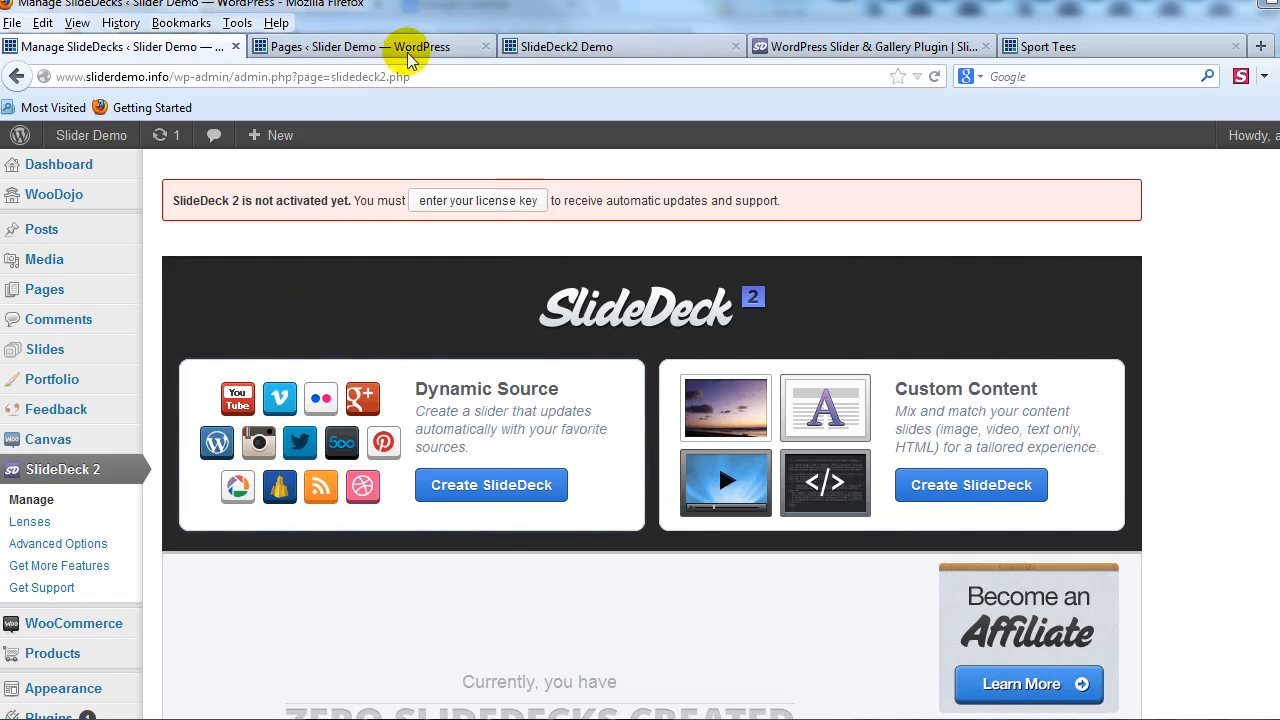
# Step: Look over the SlideDeck2 Demo homepage from the header down to the example page text
pyautogui.click(606, 48)
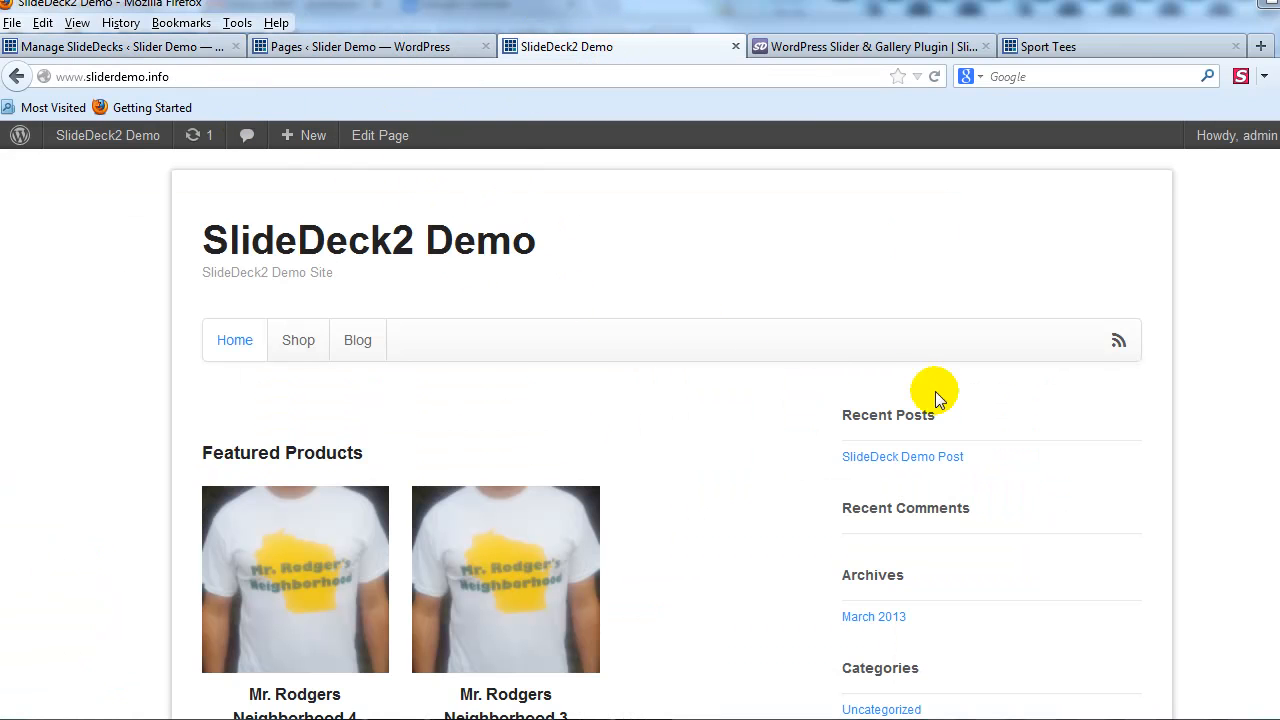
pyautogui.scroll(-3, 980, 400)
pyautogui.scroll(3, 980, 400)
pyautogui.scroll(-5, 714, 346)
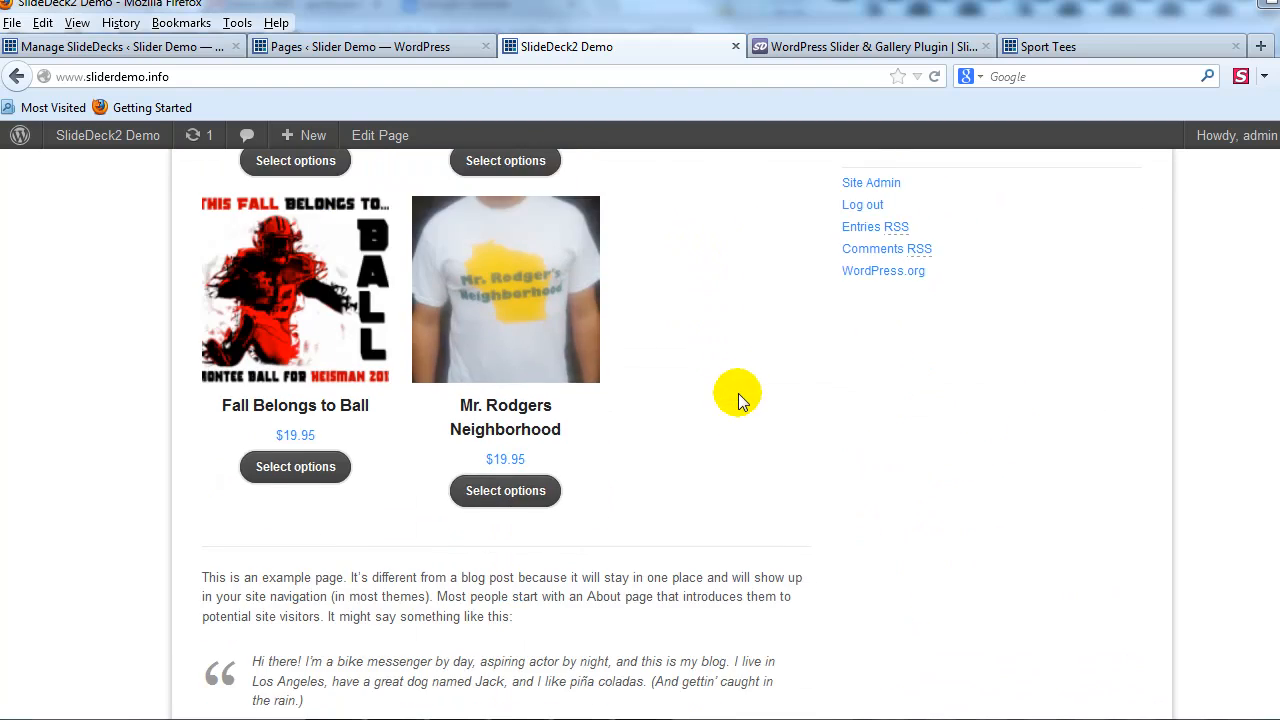
pyautogui.scroll(5, 760, 405)
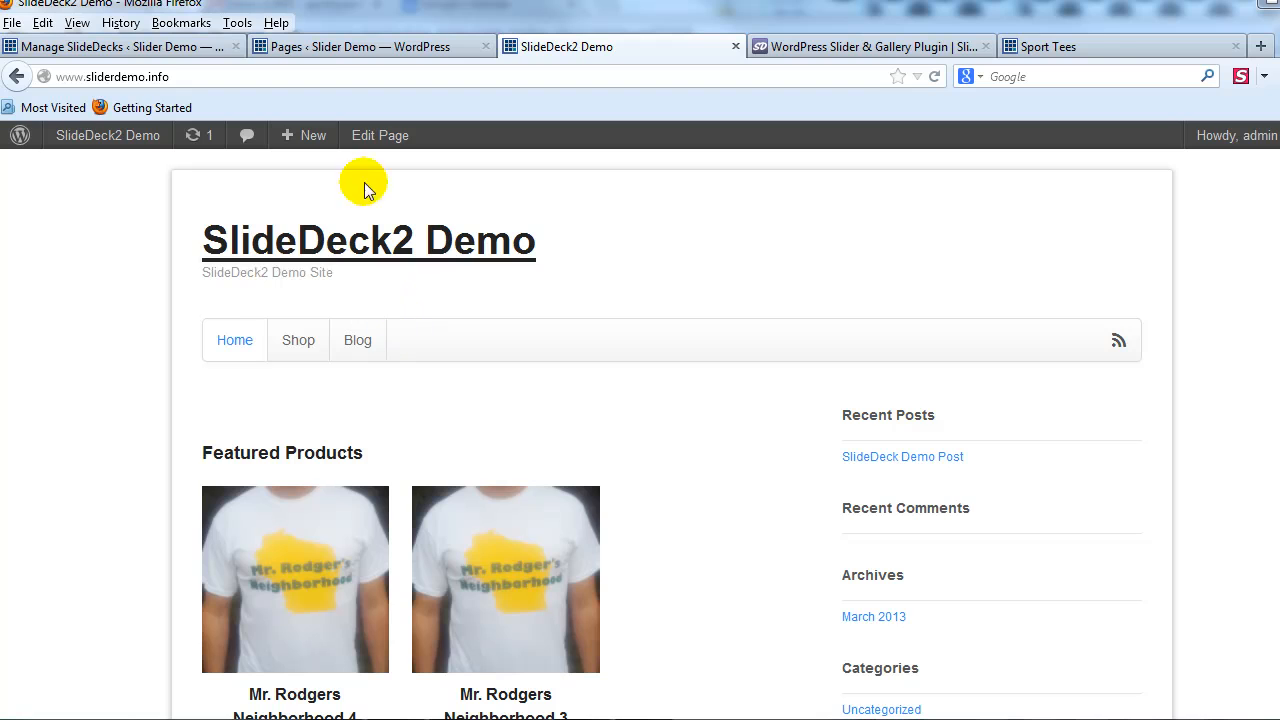
# Step: Create a custom content SlideDeck and name it "Homepage Custom Content Slider"
pyautogui.click(186, 52)
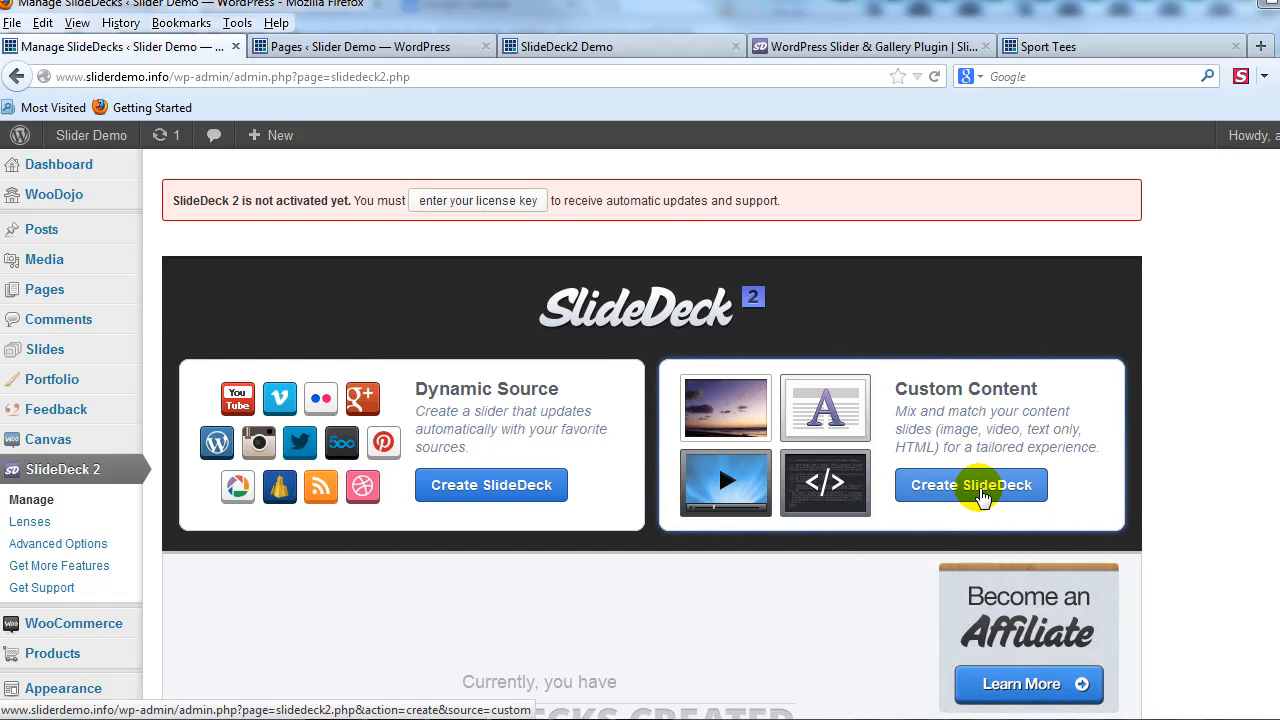
pyautogui.click(965, 490)
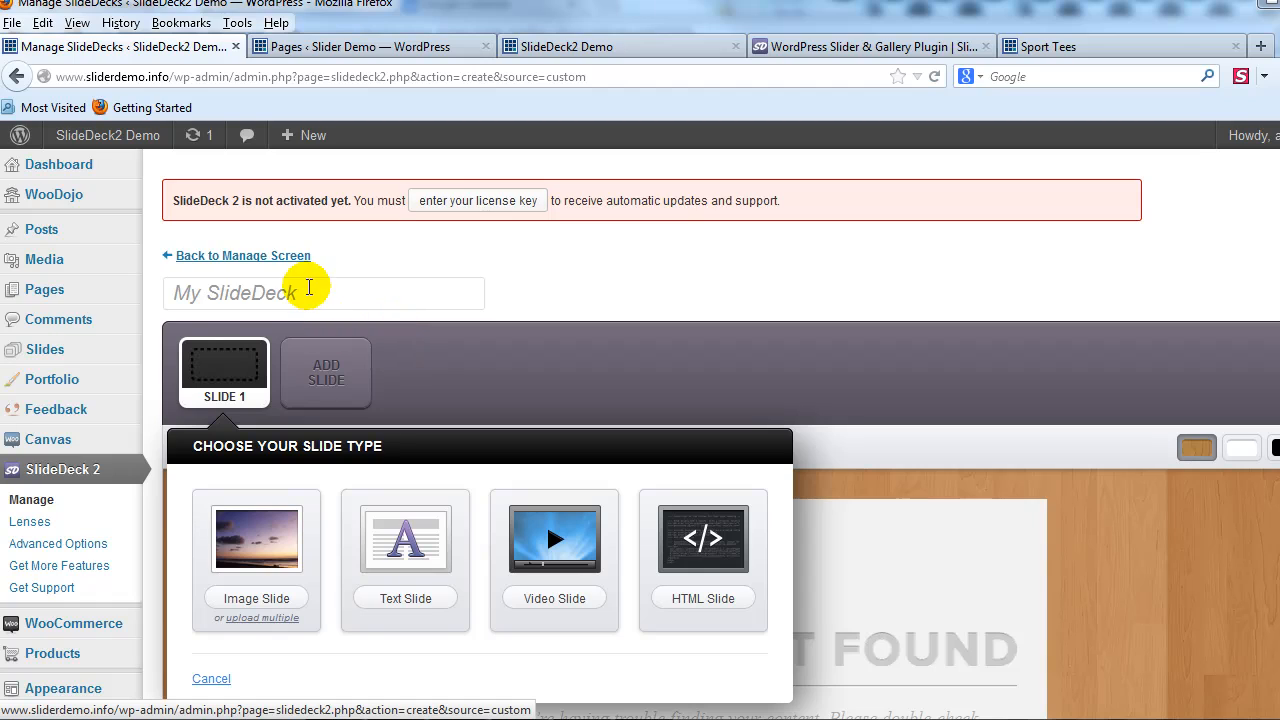
pyautogui.click(308, 287)
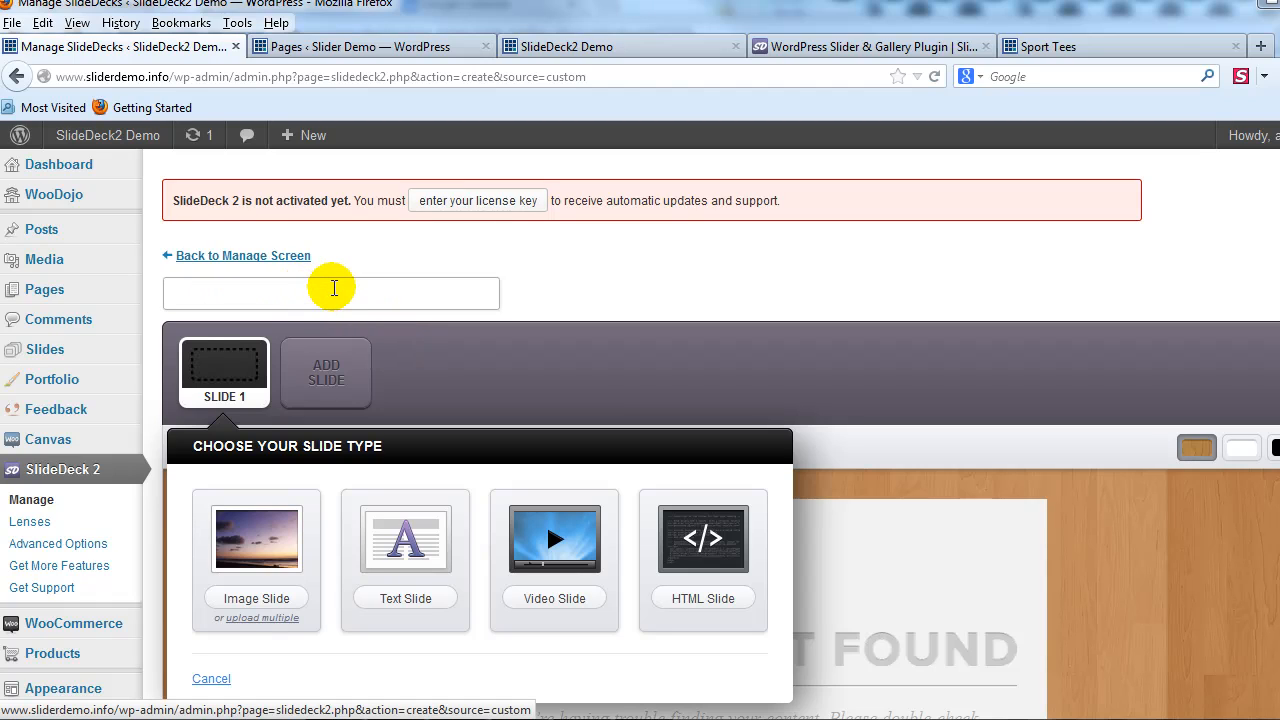
pyautogui.write('Homepage Custo')
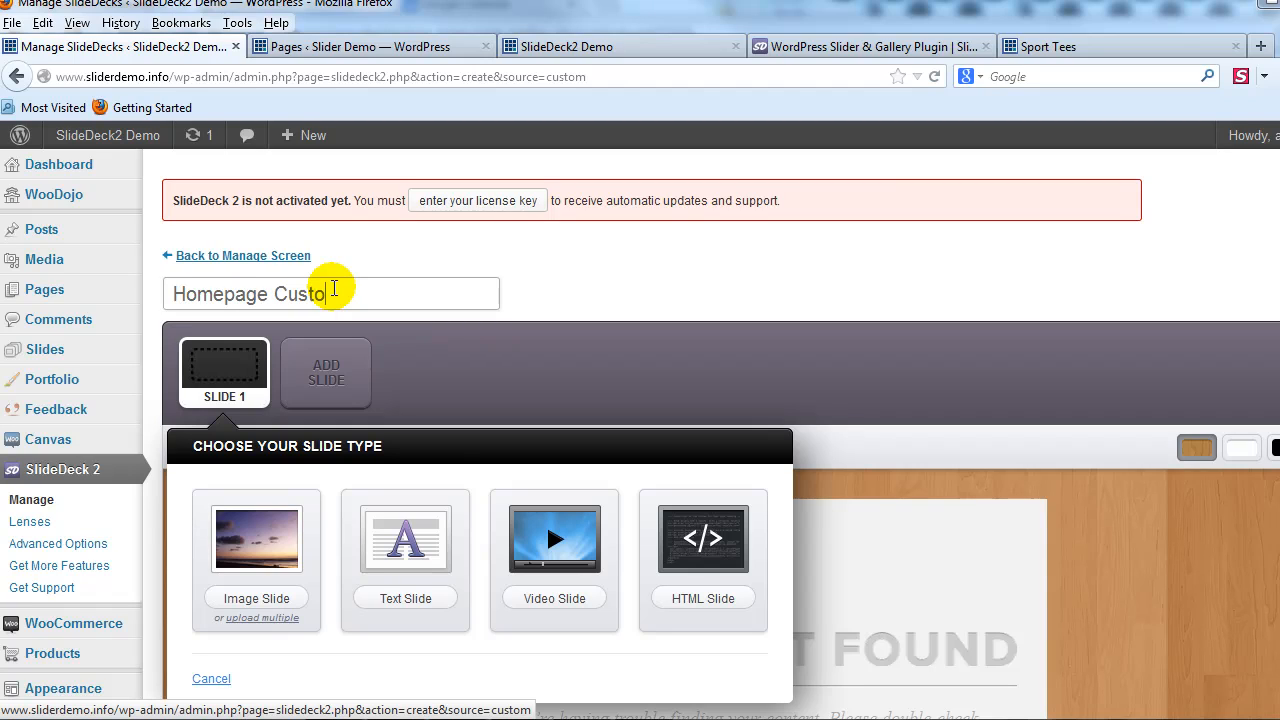
pyautogui.write('m Content Slider')
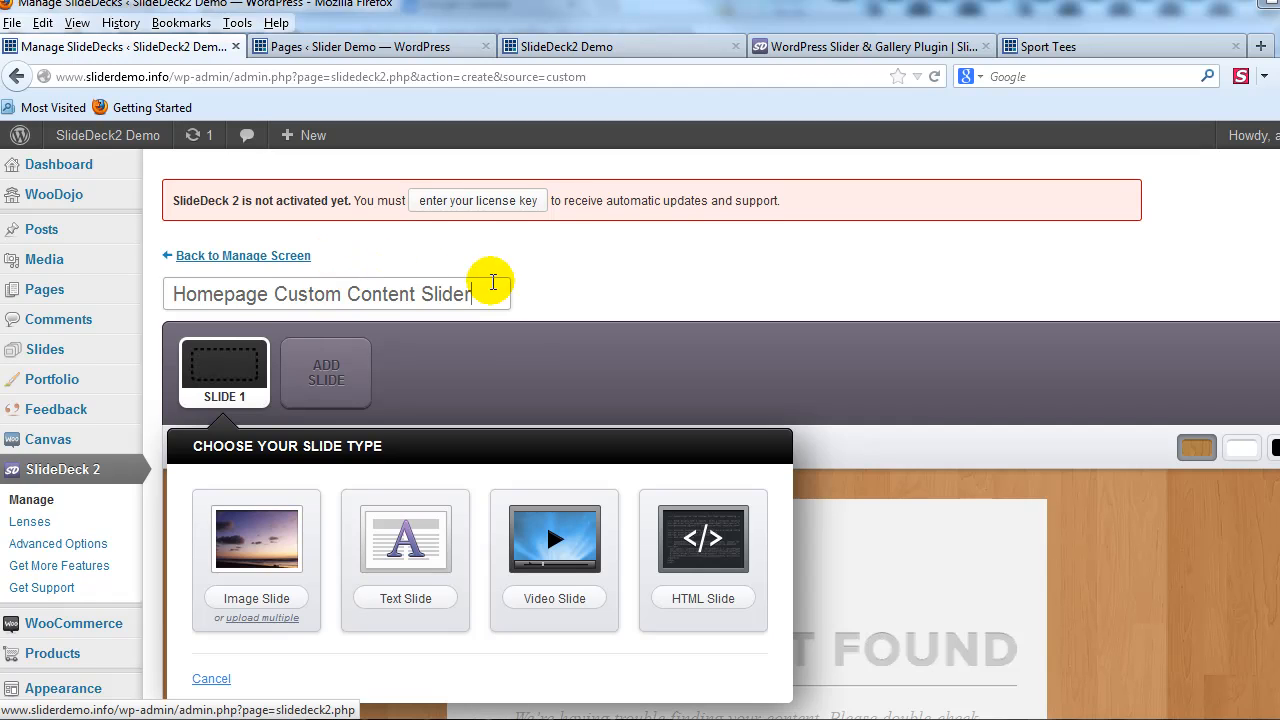
# Step: Make slide 1 an image slide and upload 010.JPG from the Pictures library
pyautogui.scroll(-2, 526, 334)
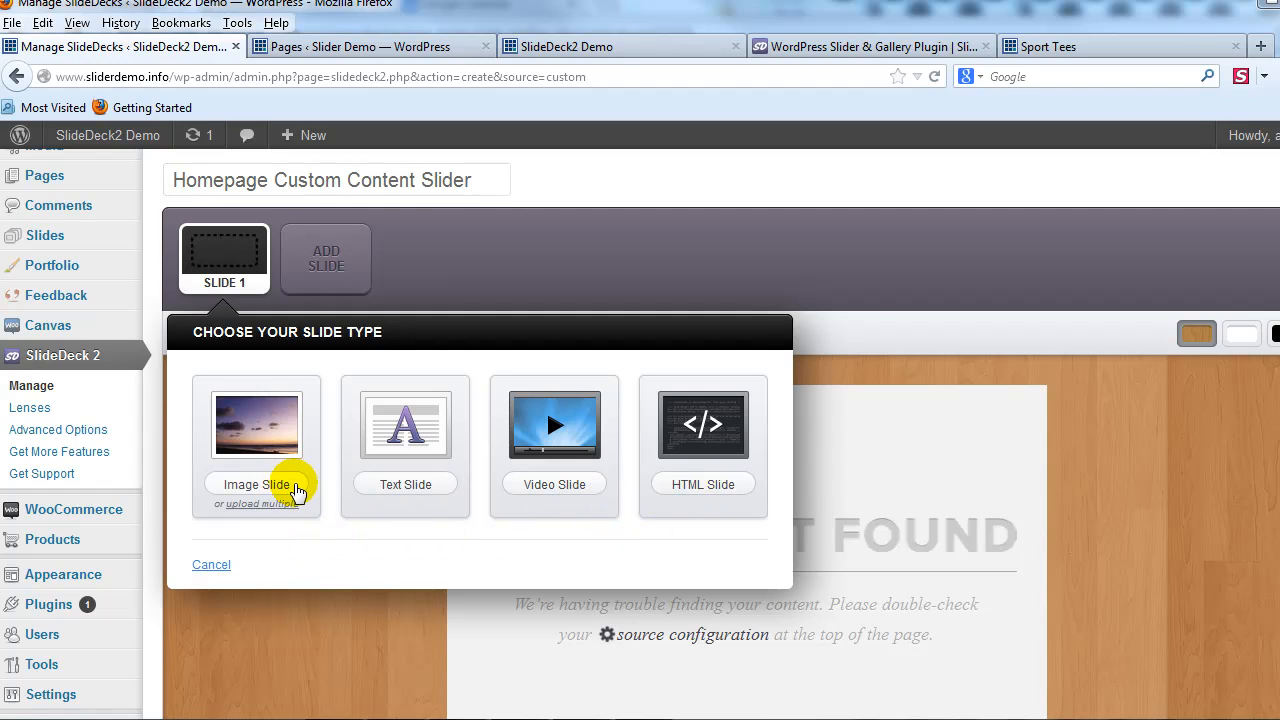
pyautogui.click(296, 488)
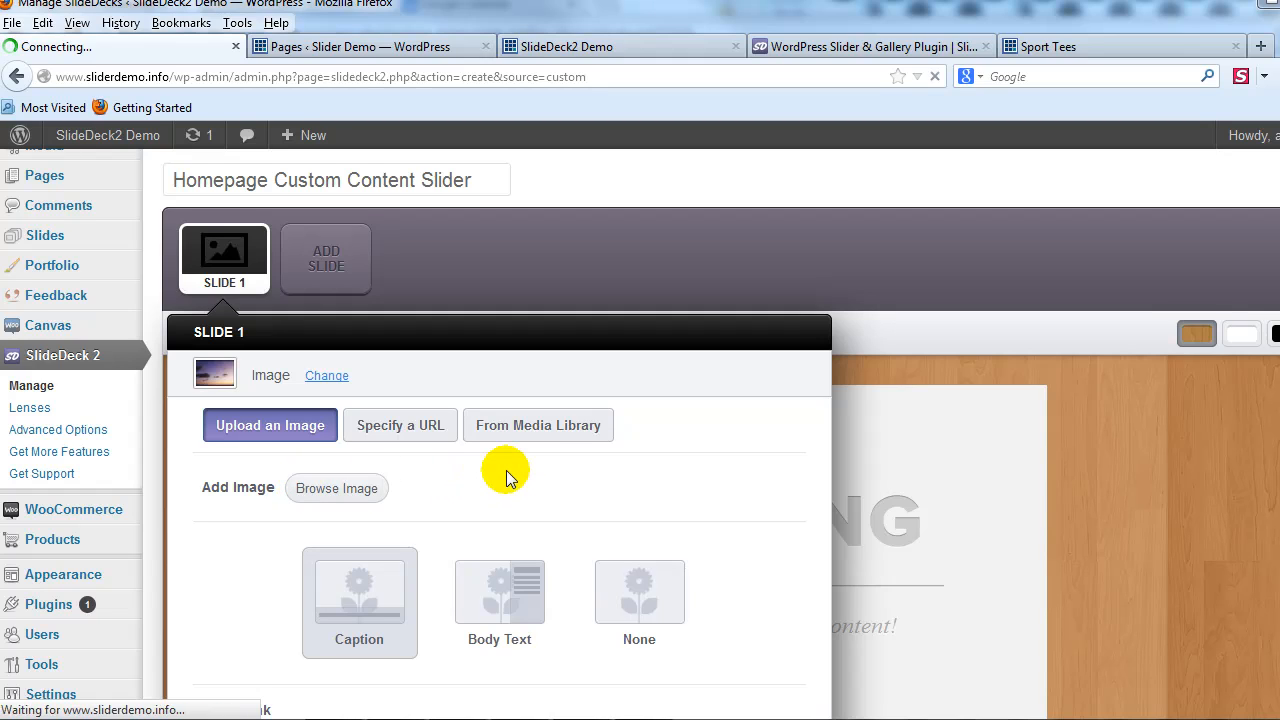
pyautogui.scroll(-2, 505, 475)
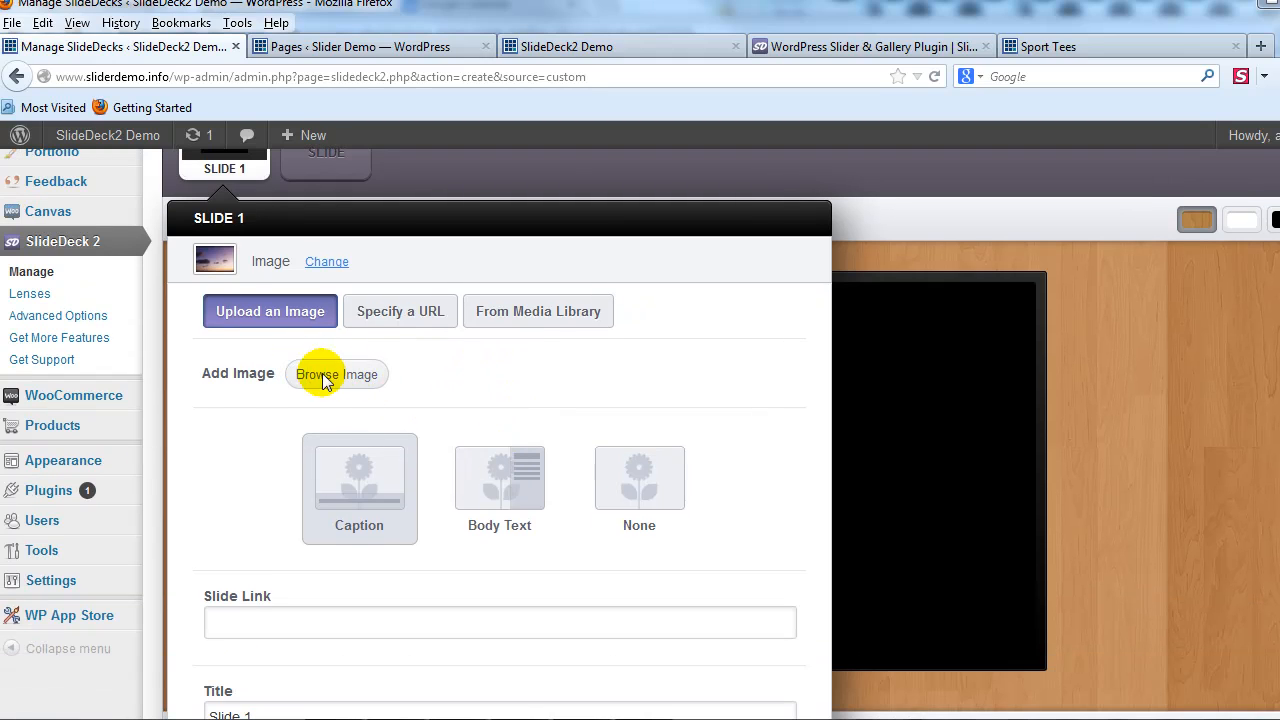
pyautogui.click(336, 378)
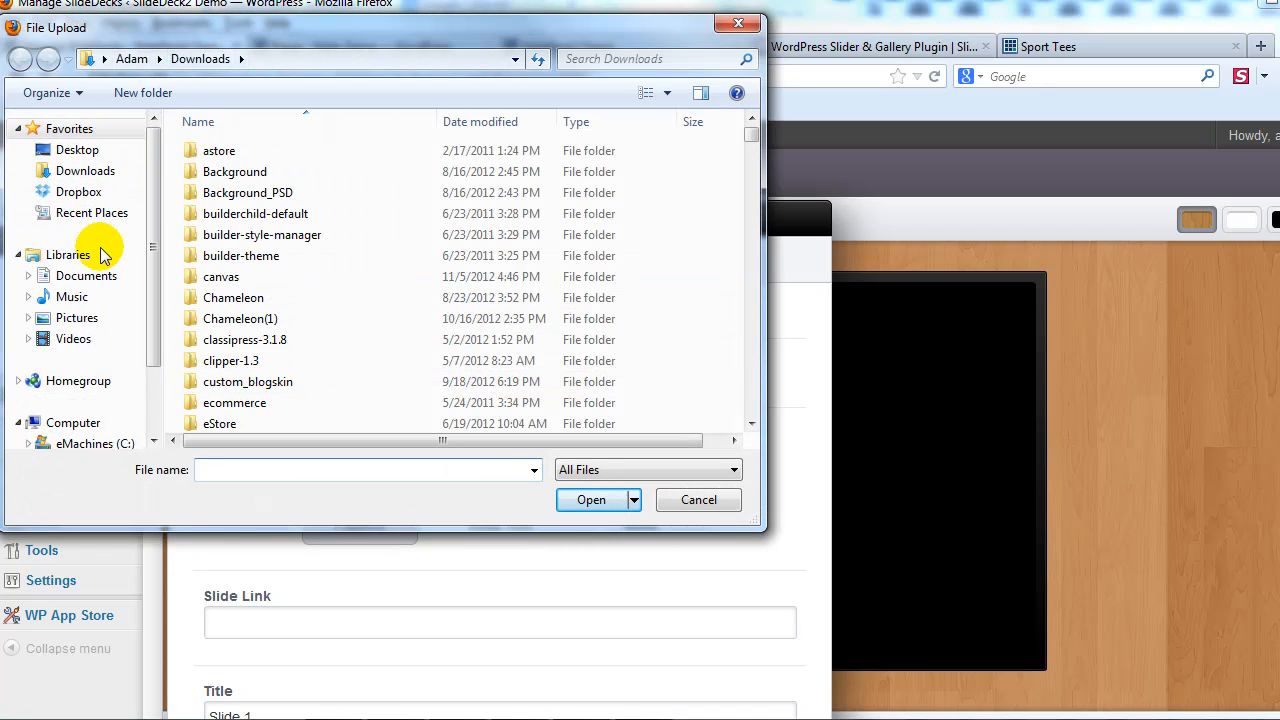
pyautogui.click(82, 318)
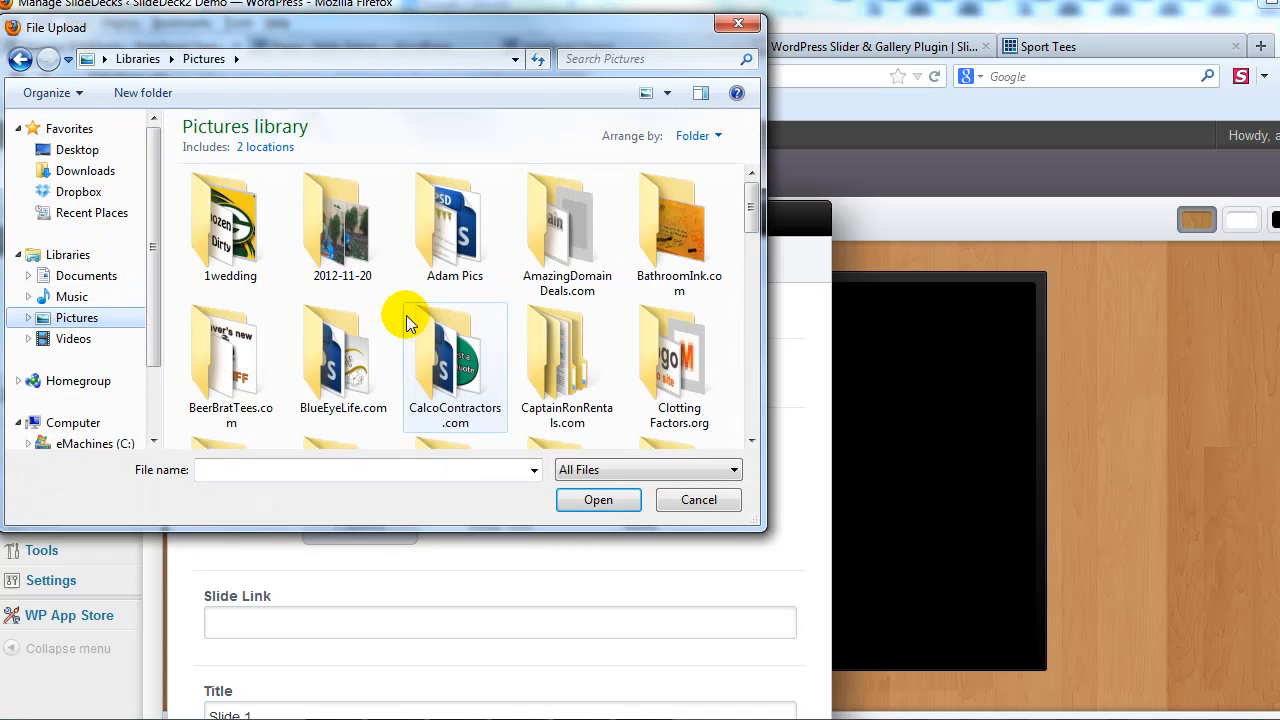
pyautogui.doubleClick(365, 305)
pyautogui.click(683, 376)
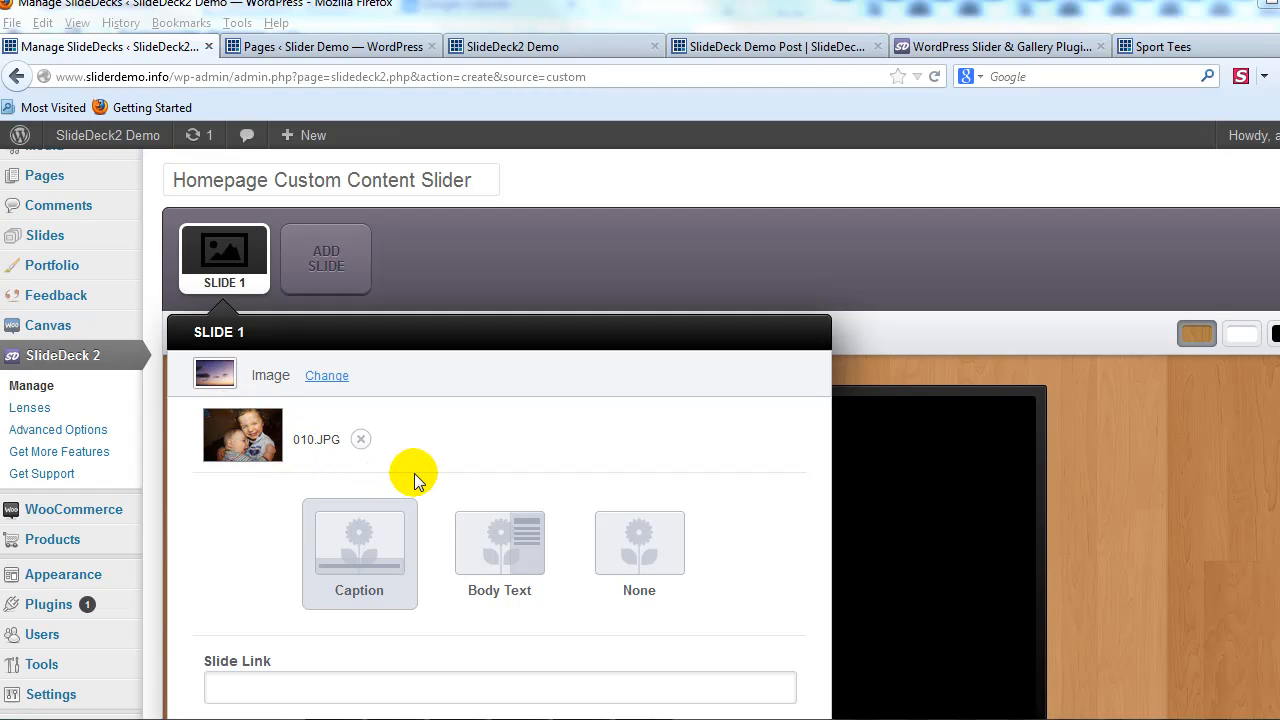
# Step: Set slide 1's title to the first names of the two children in the photo
pyautogui.scroll(-4, 587, 454)
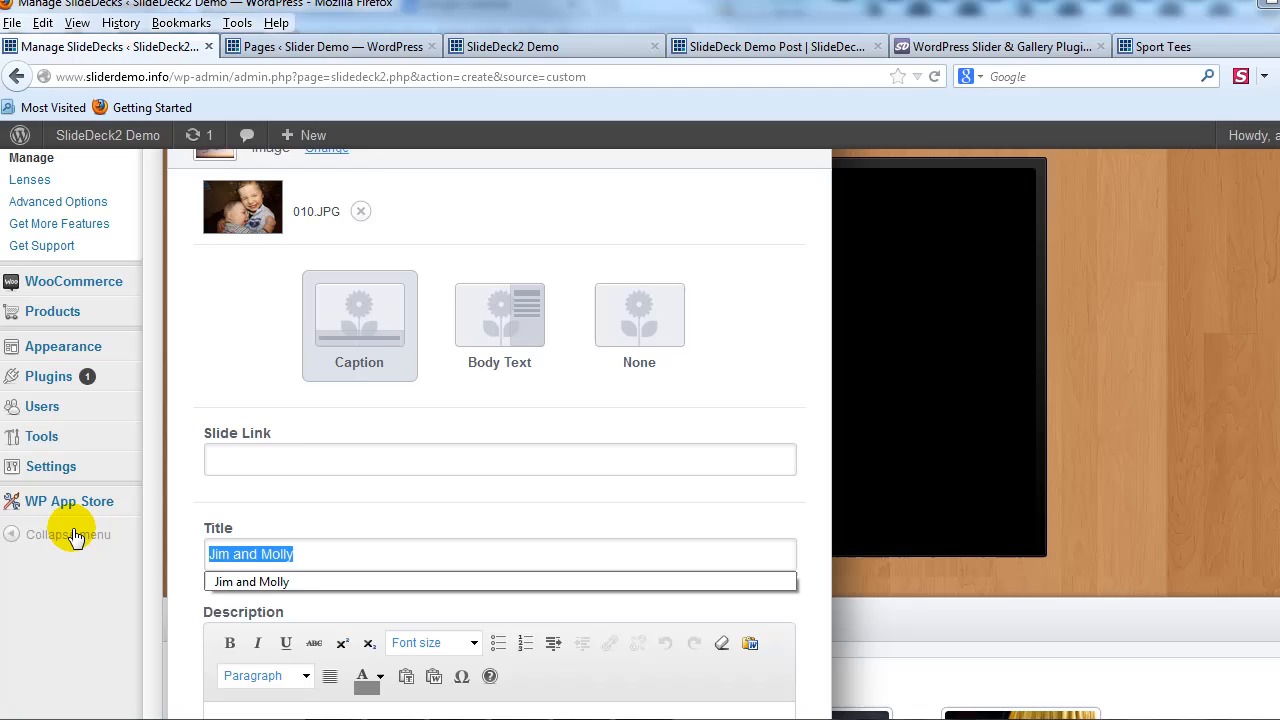
pyautogui.write('Mol')
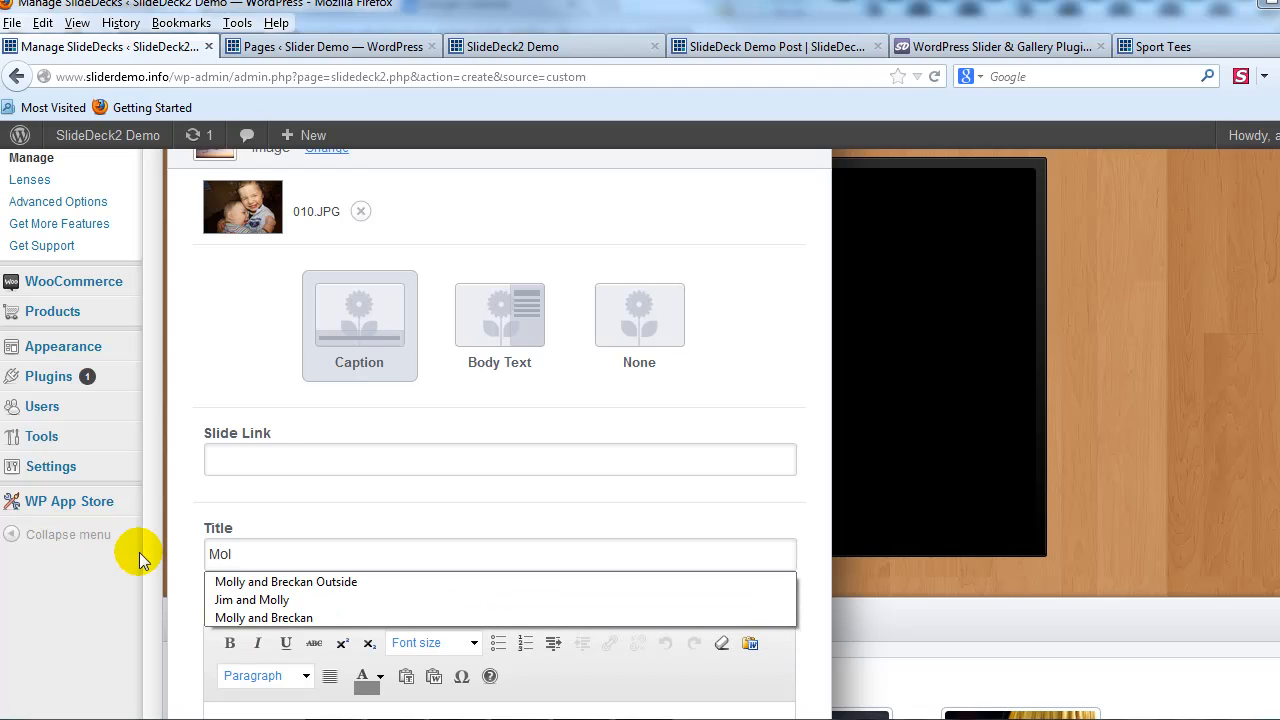
pyautogui.click(241, 617)
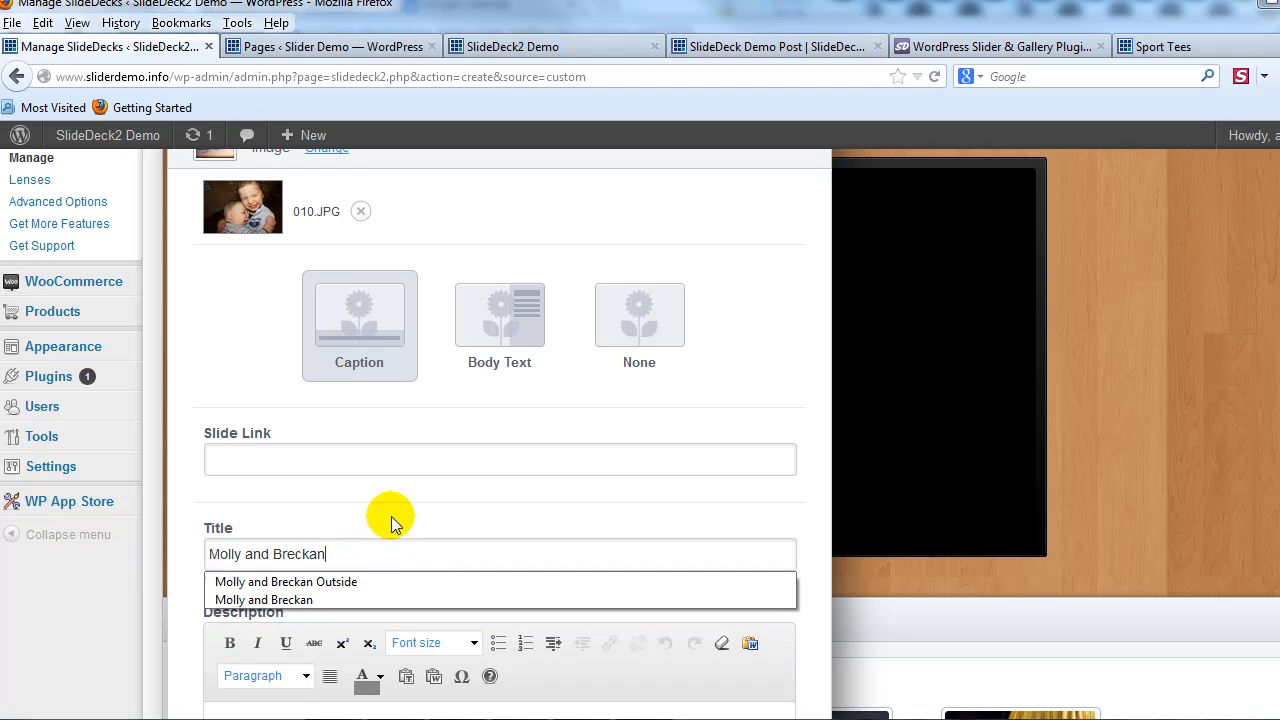
pyautogui.click(453, 458)
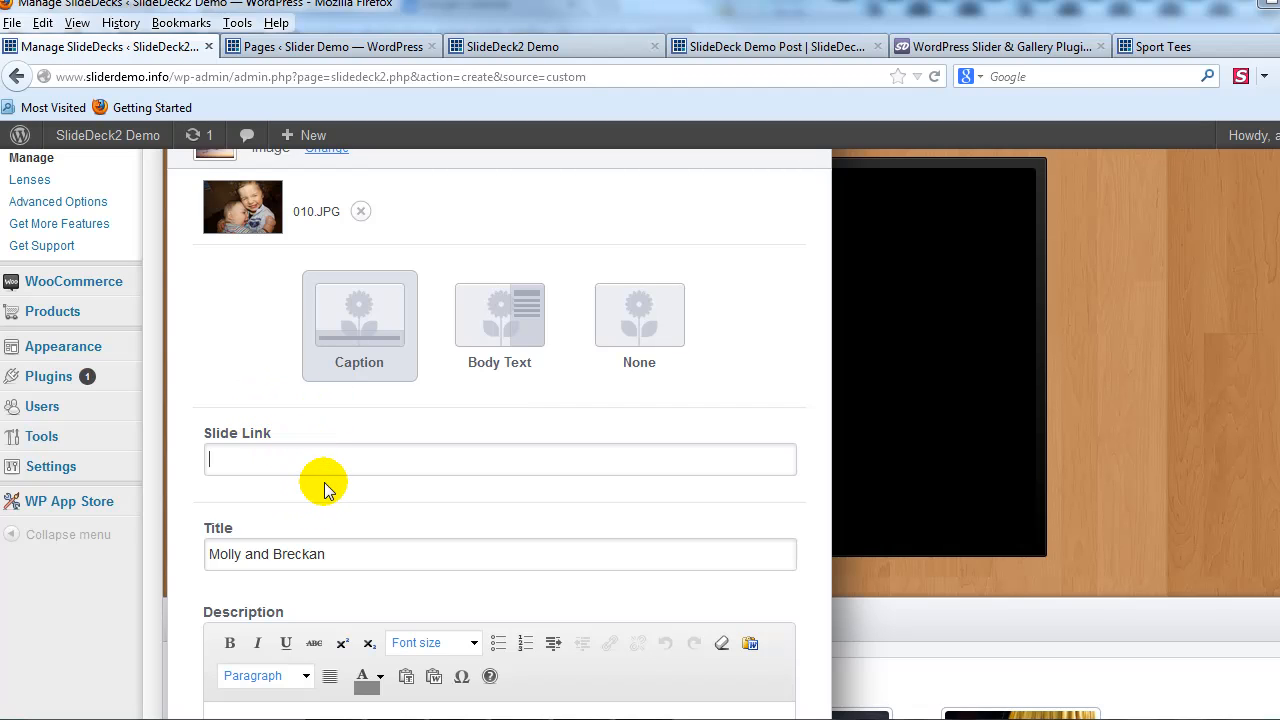
pyautogui.click(519, 46)
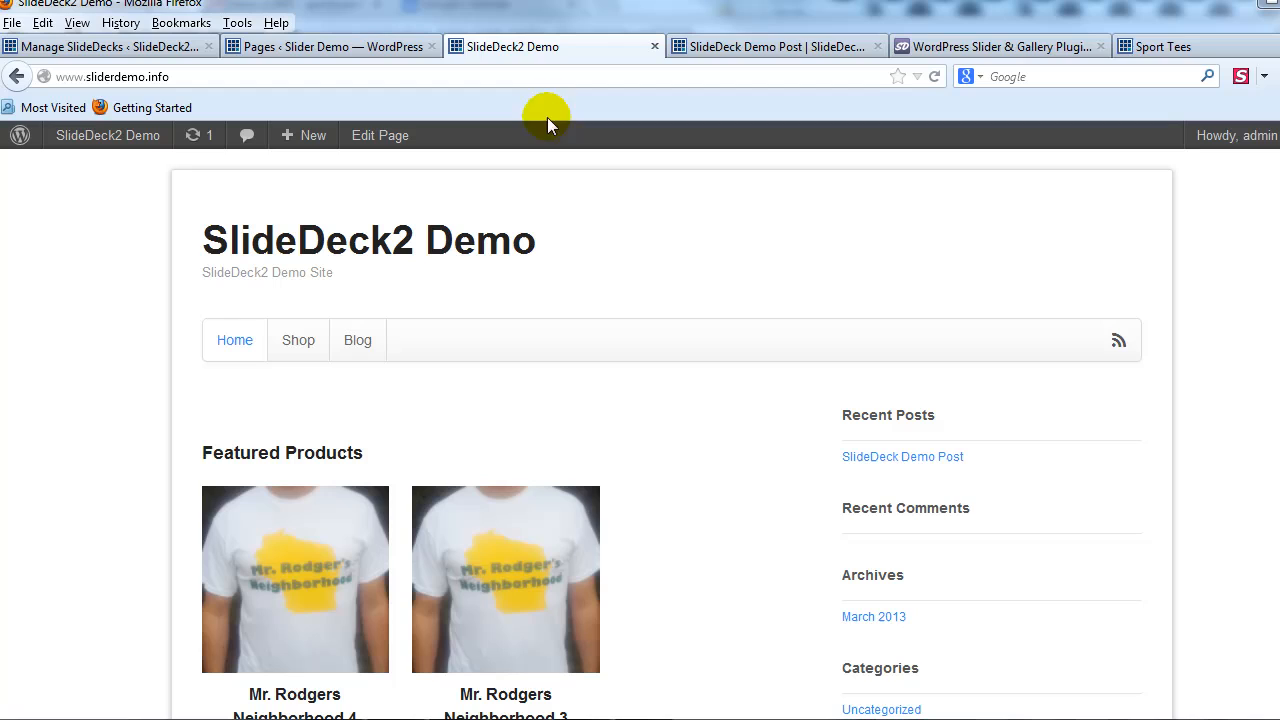
pyautogui.click(944, 457)
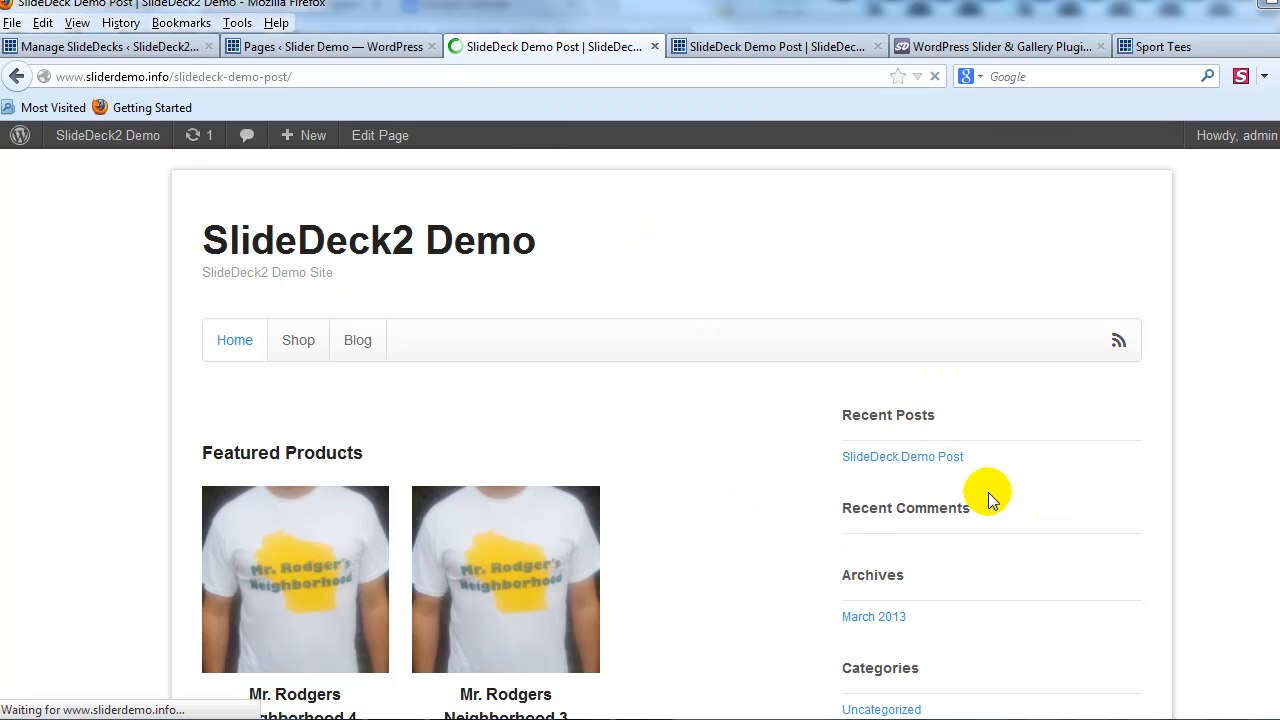
pyautogui.click(255, 77)
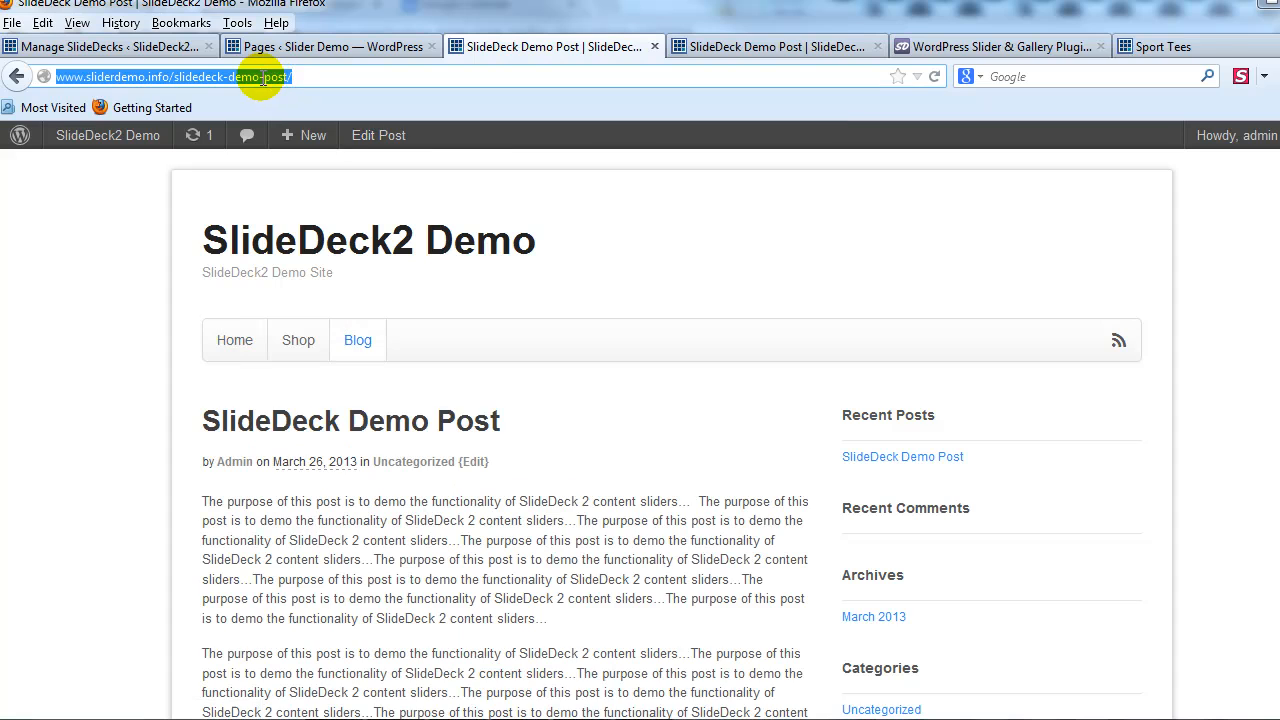
pyautogui.rightClick(241, 80)
pyautogui.click(280, 141)
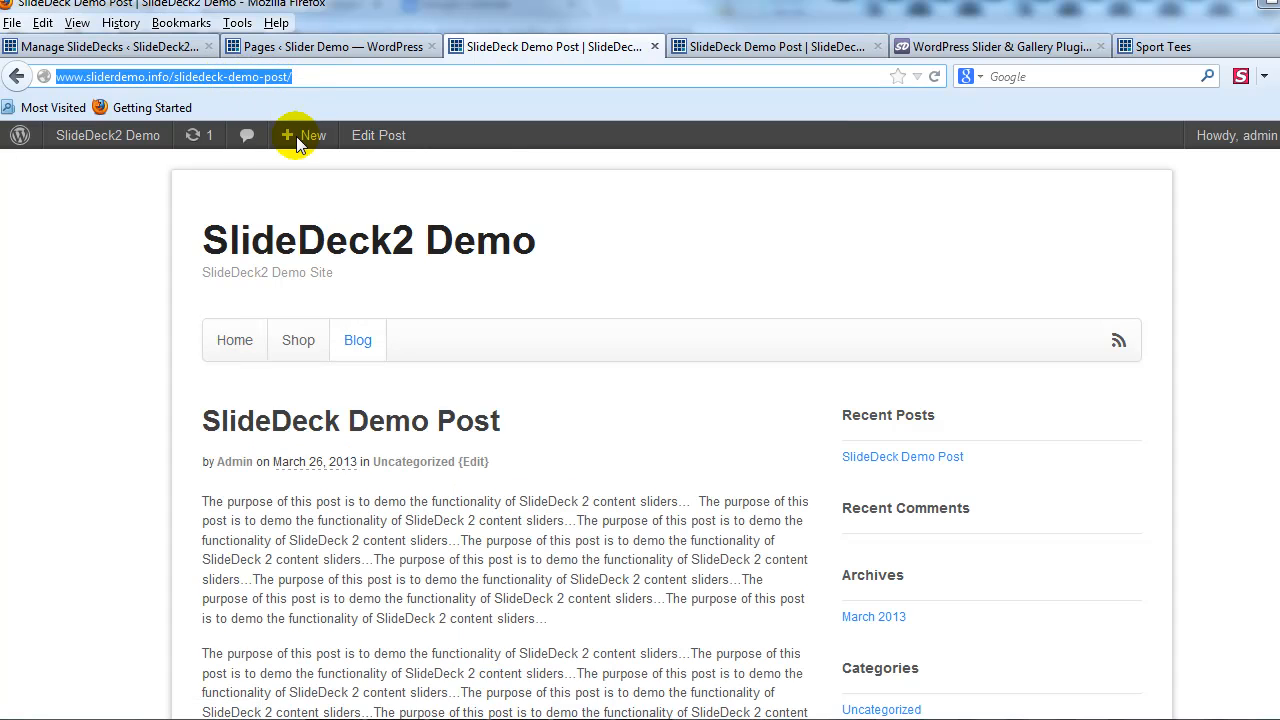
pyautogui.click(113, 47)
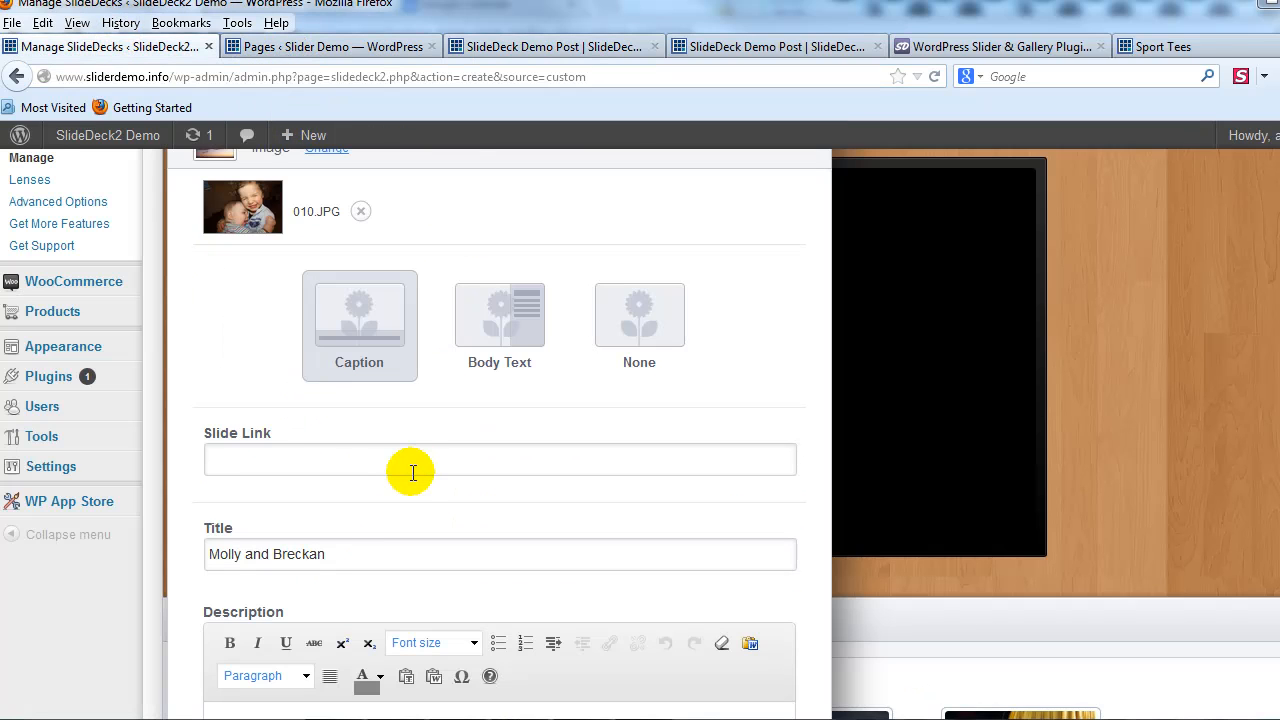
pyautogui.rightClick(411, 453)
pyautogui.click(478, 536)
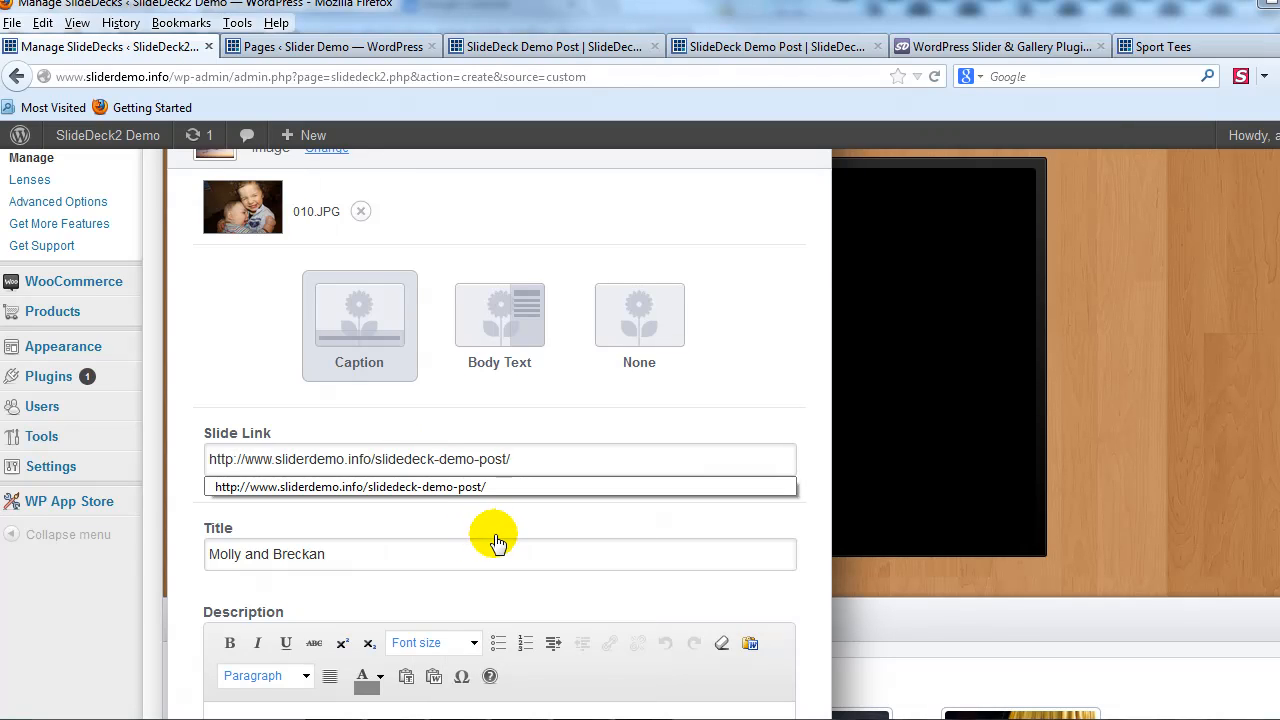
# Step: Apply slide 1's settings with an empty description and the caption at the bottom
pyautogui.scroll(-4, 497, 541)
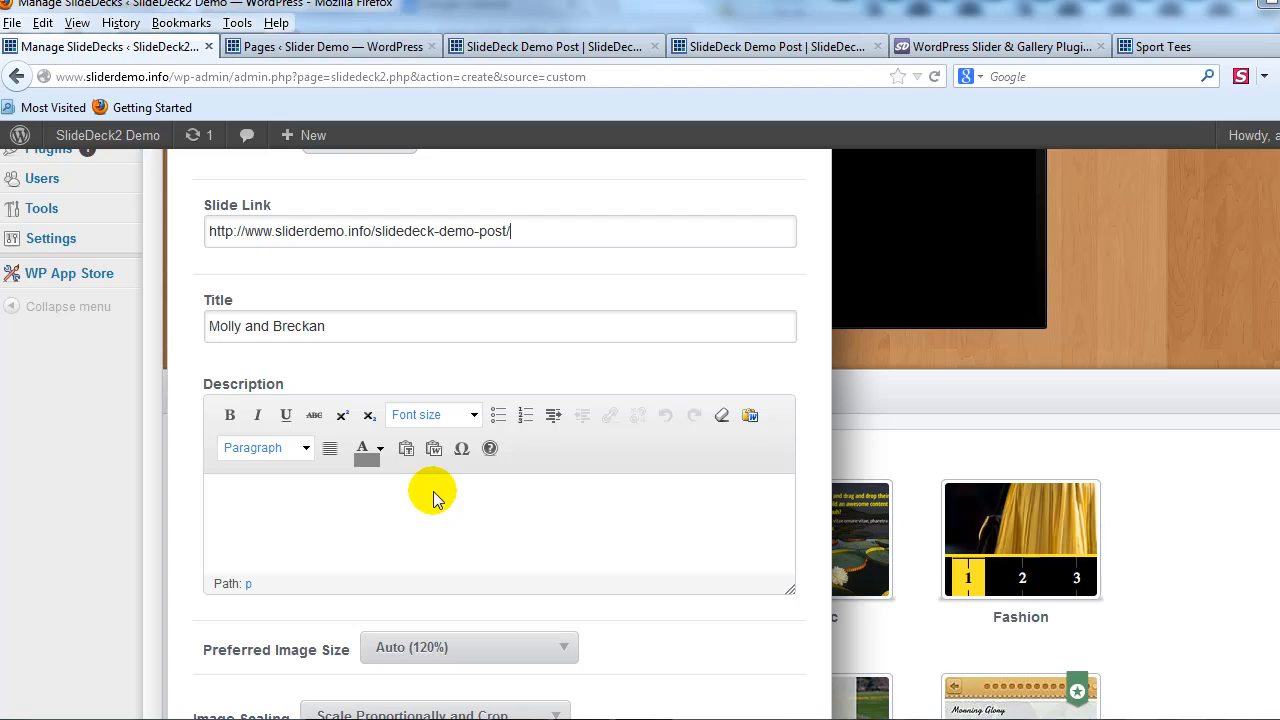
pyautogui.scroll(-4, 363, 514)
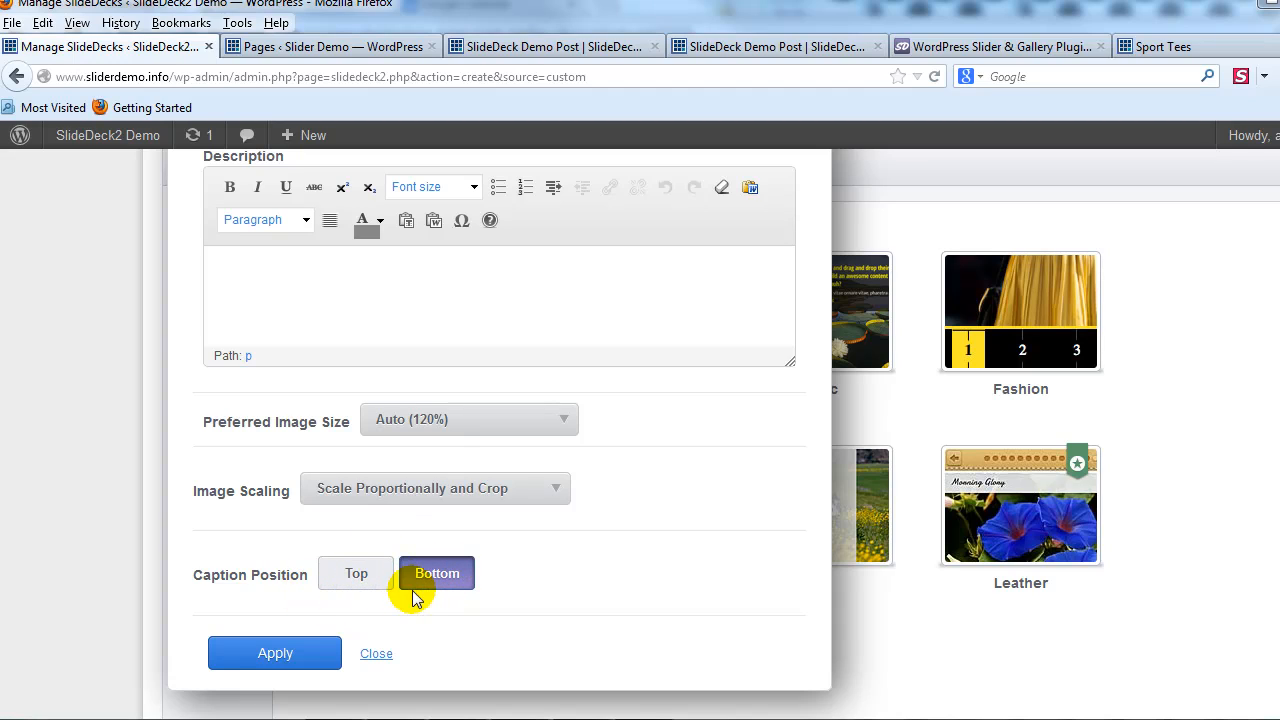
pyautogui.click(316, 662)
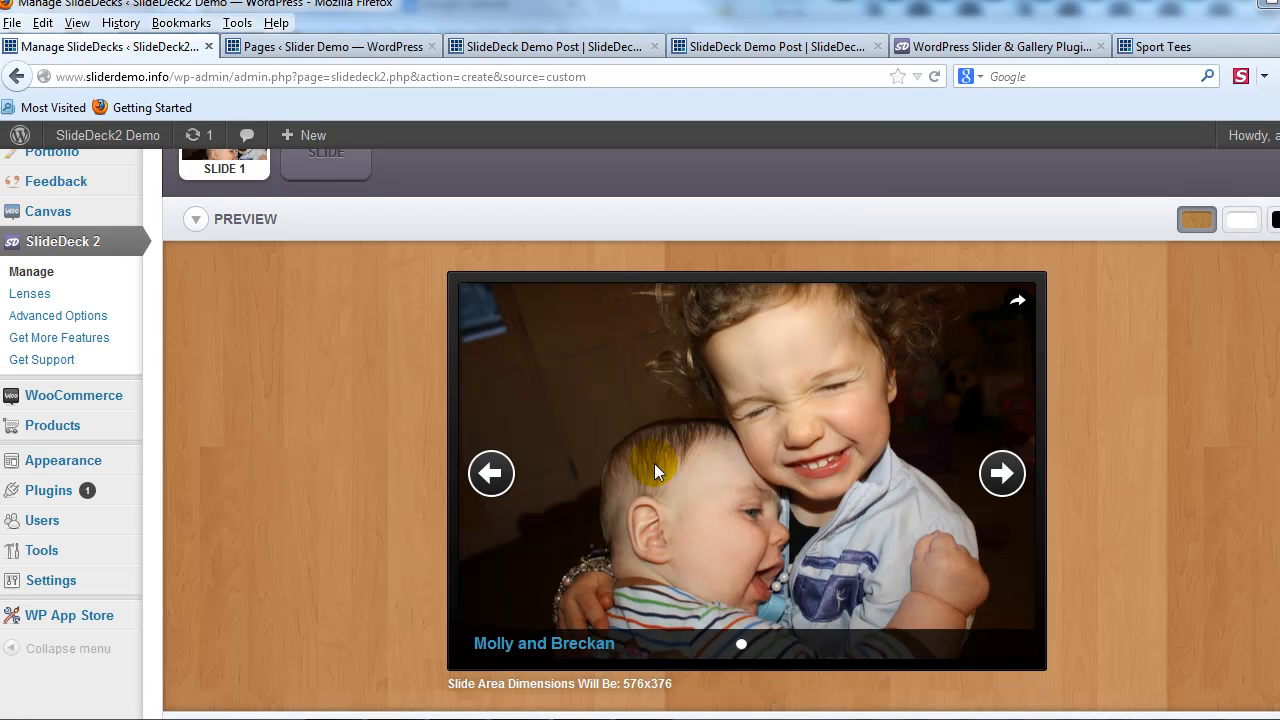
# Step: Add a second slide of the Video type to the slider
pyautogui.scroll(2, 697, 492)
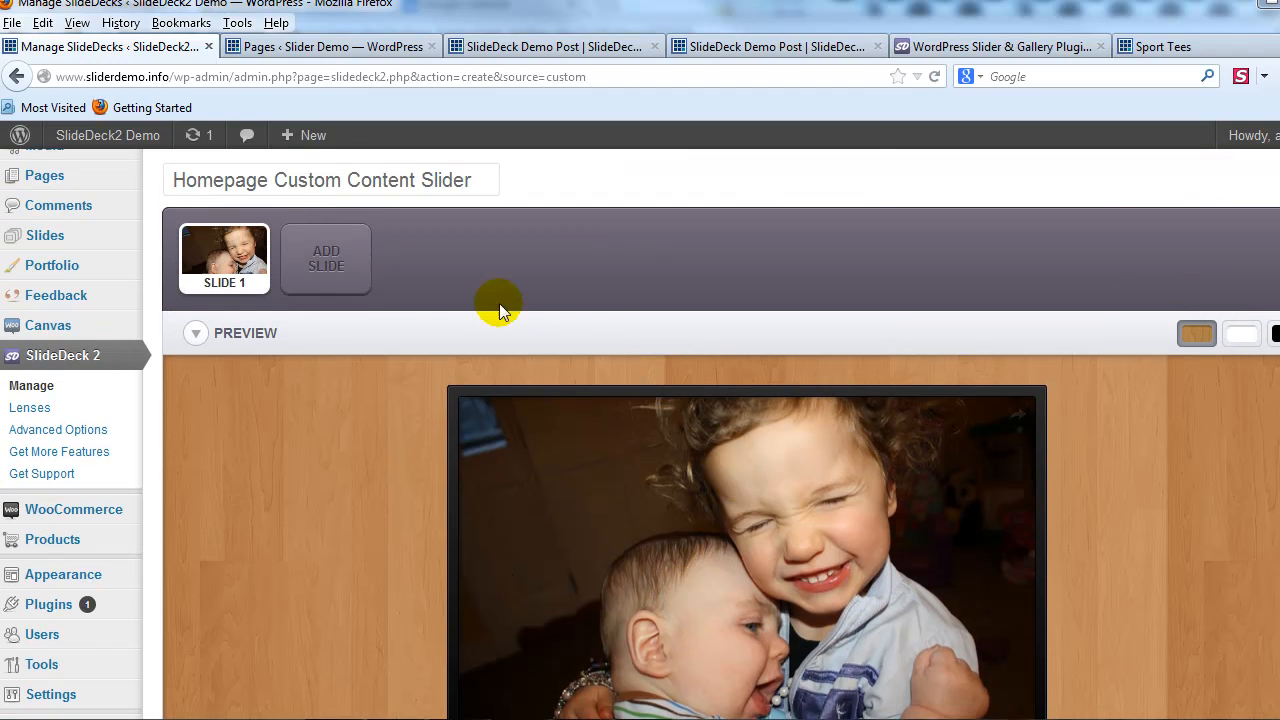
pyautogui.click(340, 260)
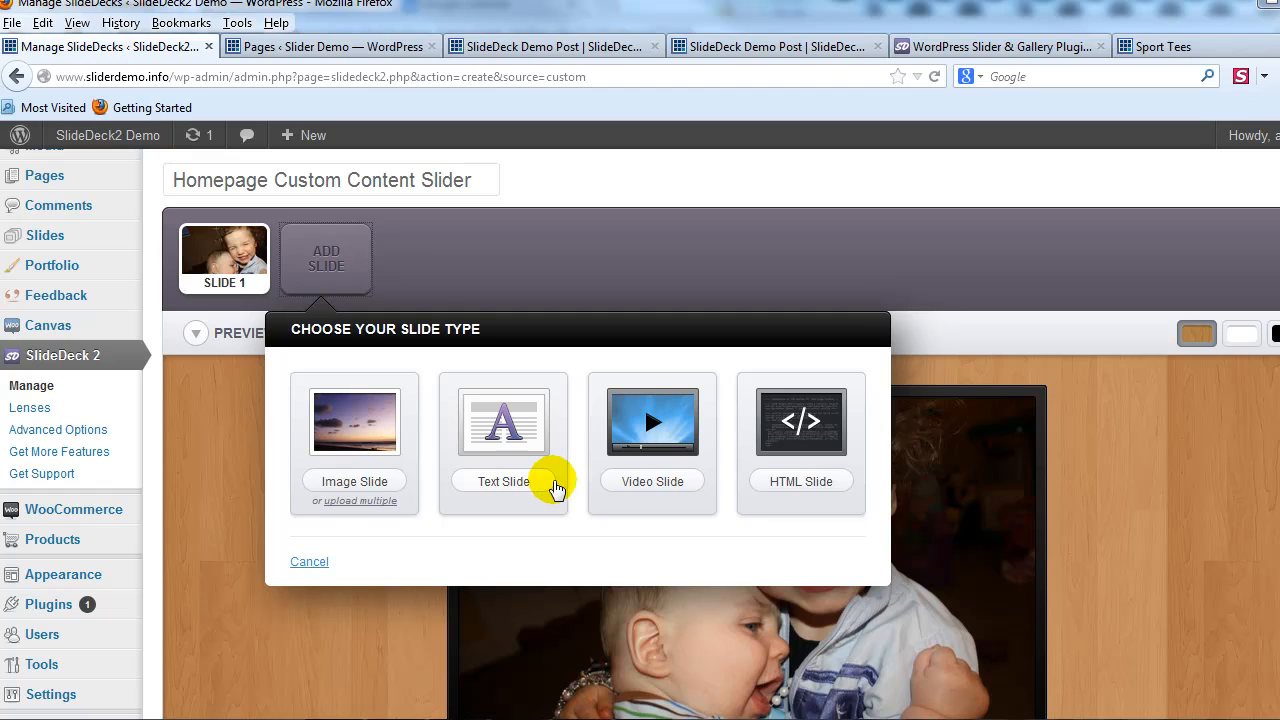
pyautogui.click(641, 484)
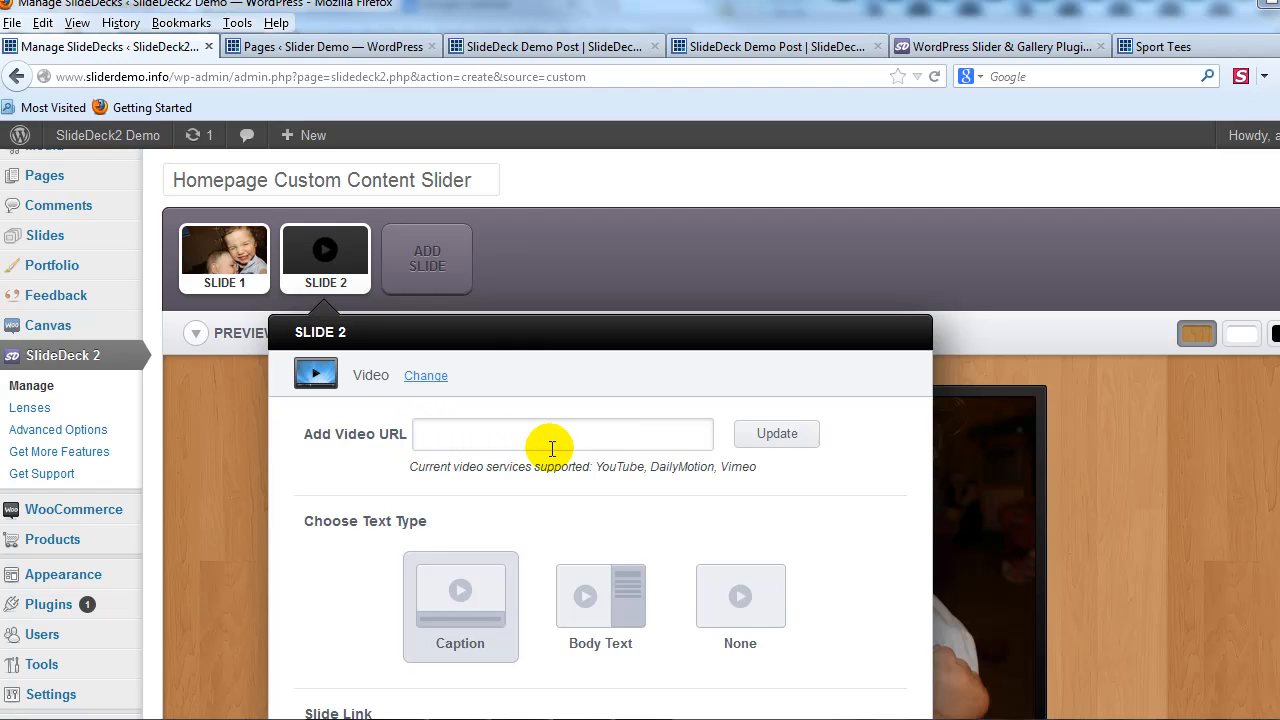
# Step: Copy the YouTube share link of the "Customizing the Mystile Theme Homepage" video
pyautogui.click(1203, 50)
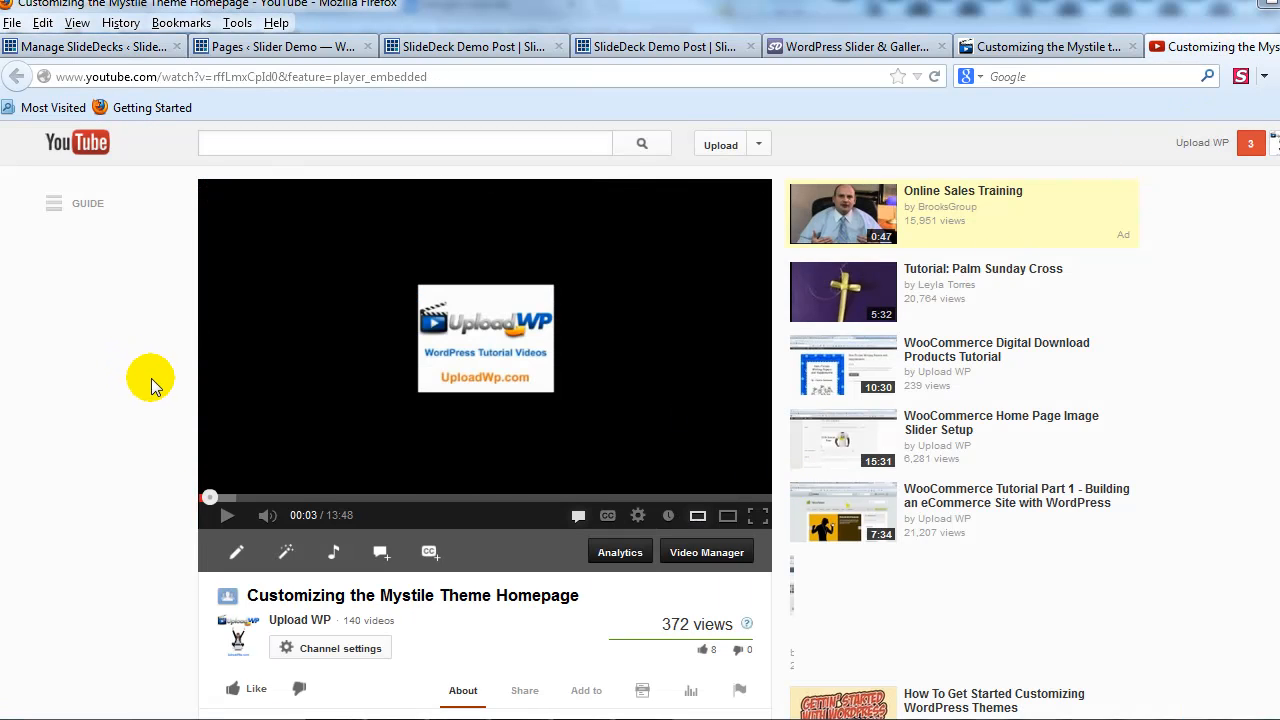
pyautogui.scroll(-3, 171, 320)
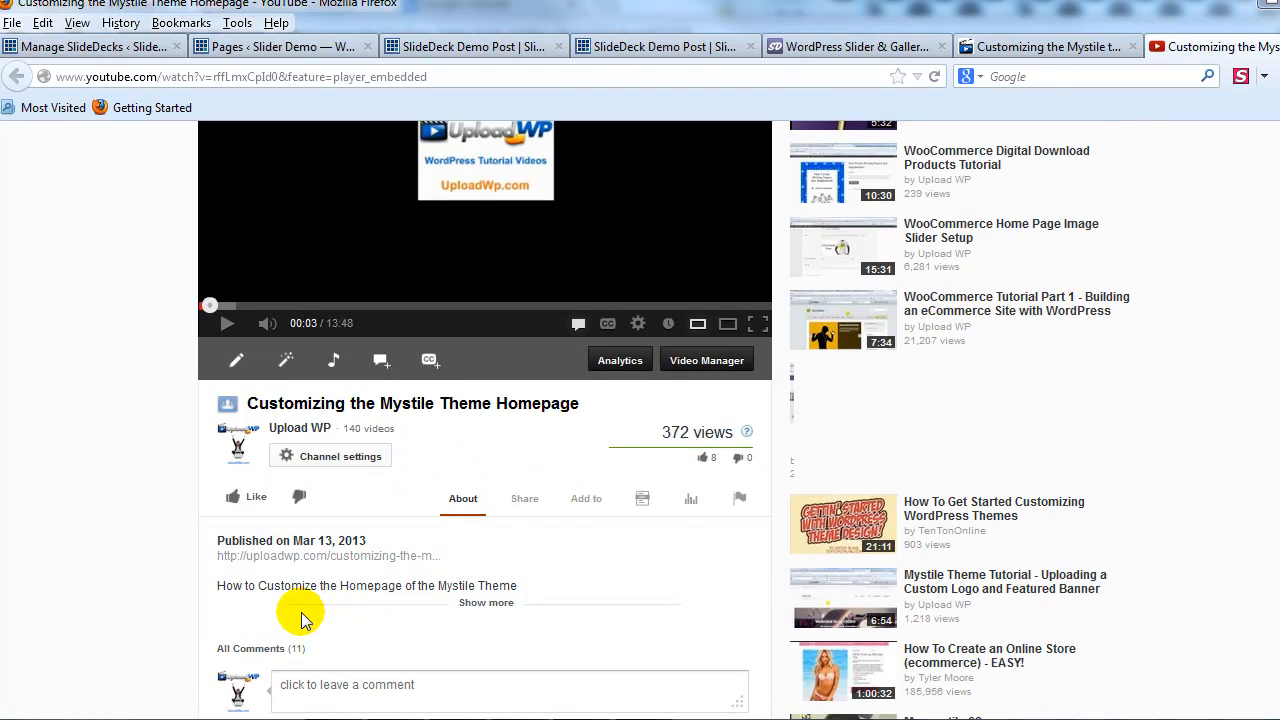
pyautogui.click(525, 498)
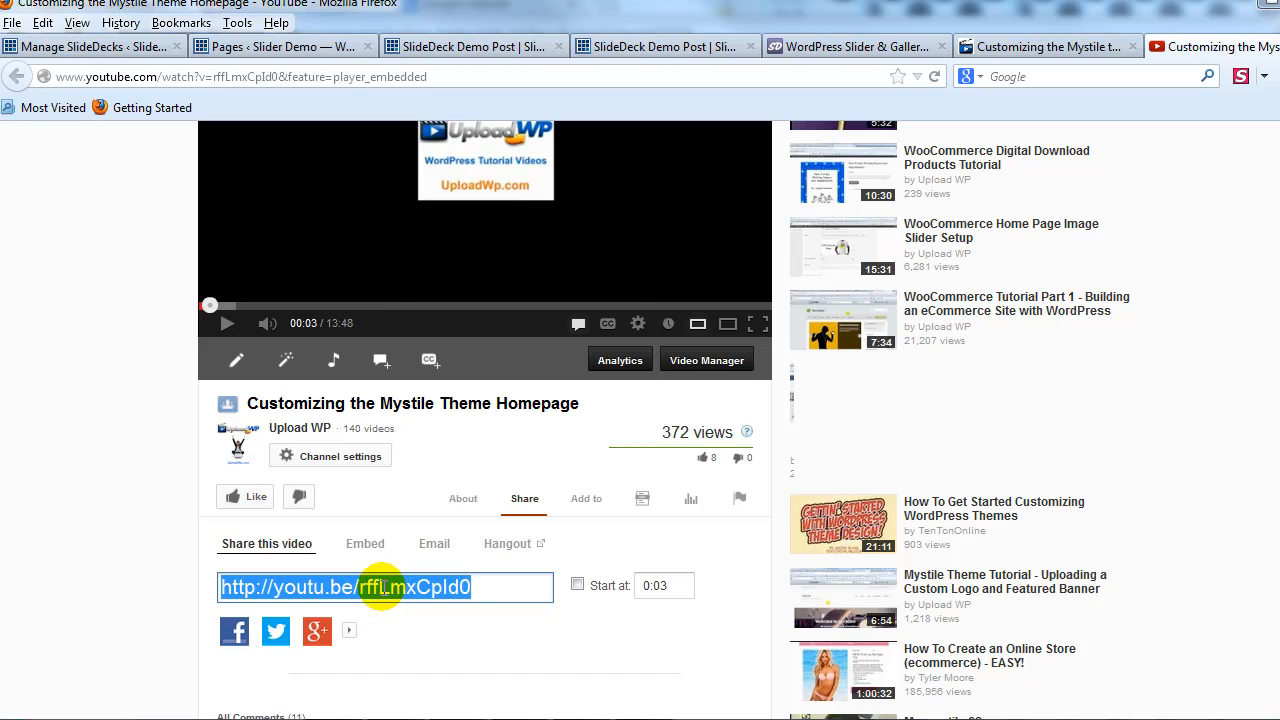
pyautogui.rightClick(400, 583)
pyautogui.click(433, 366)
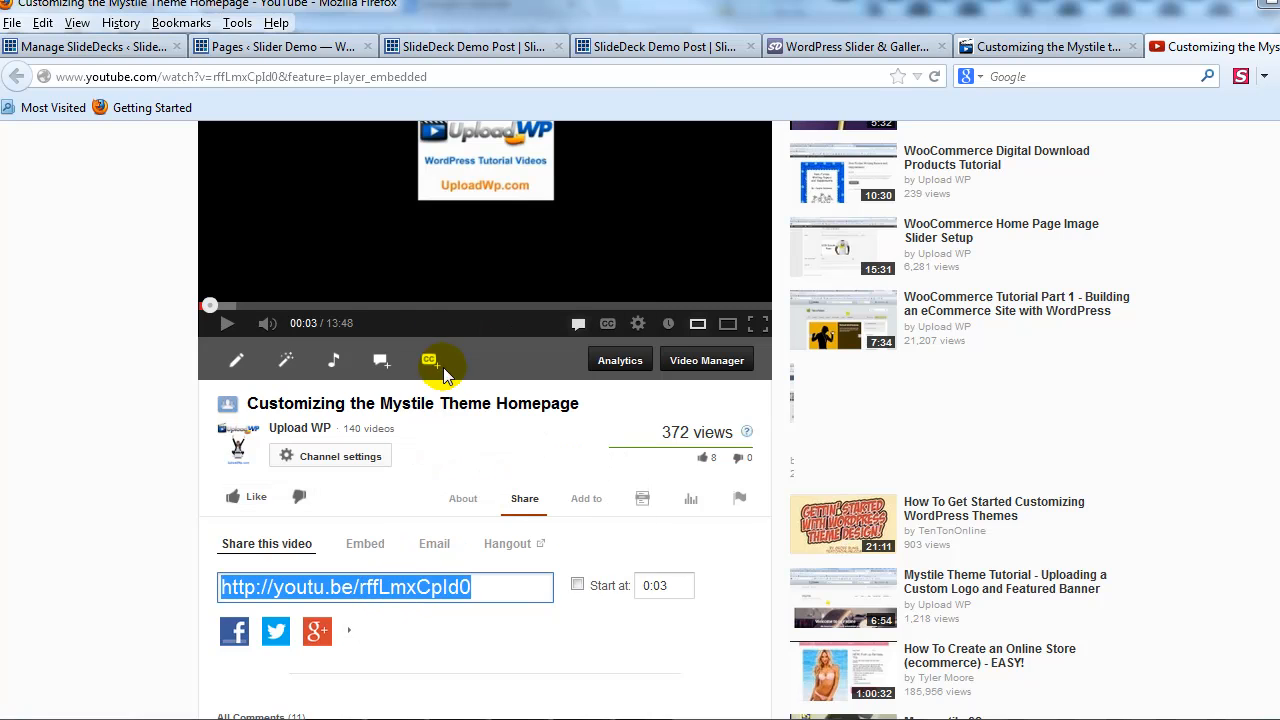
pyautogui.click(290, 47)
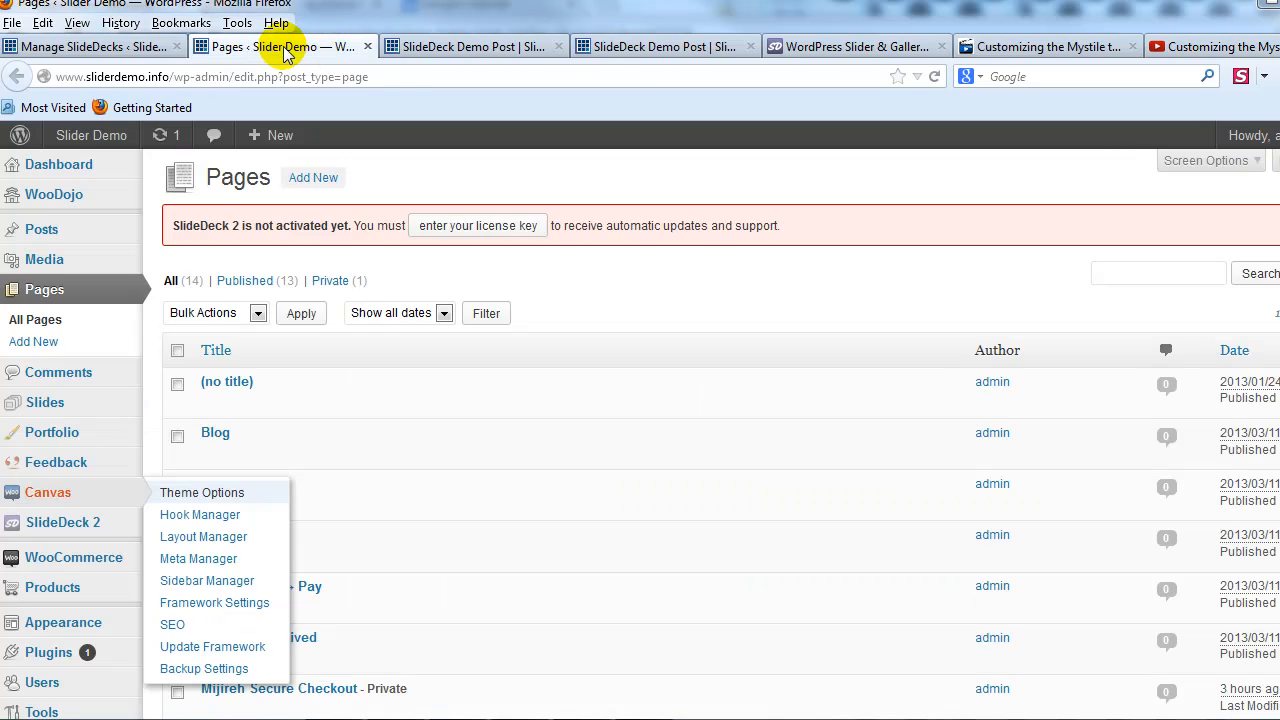
pyautogui.click(97, 45)
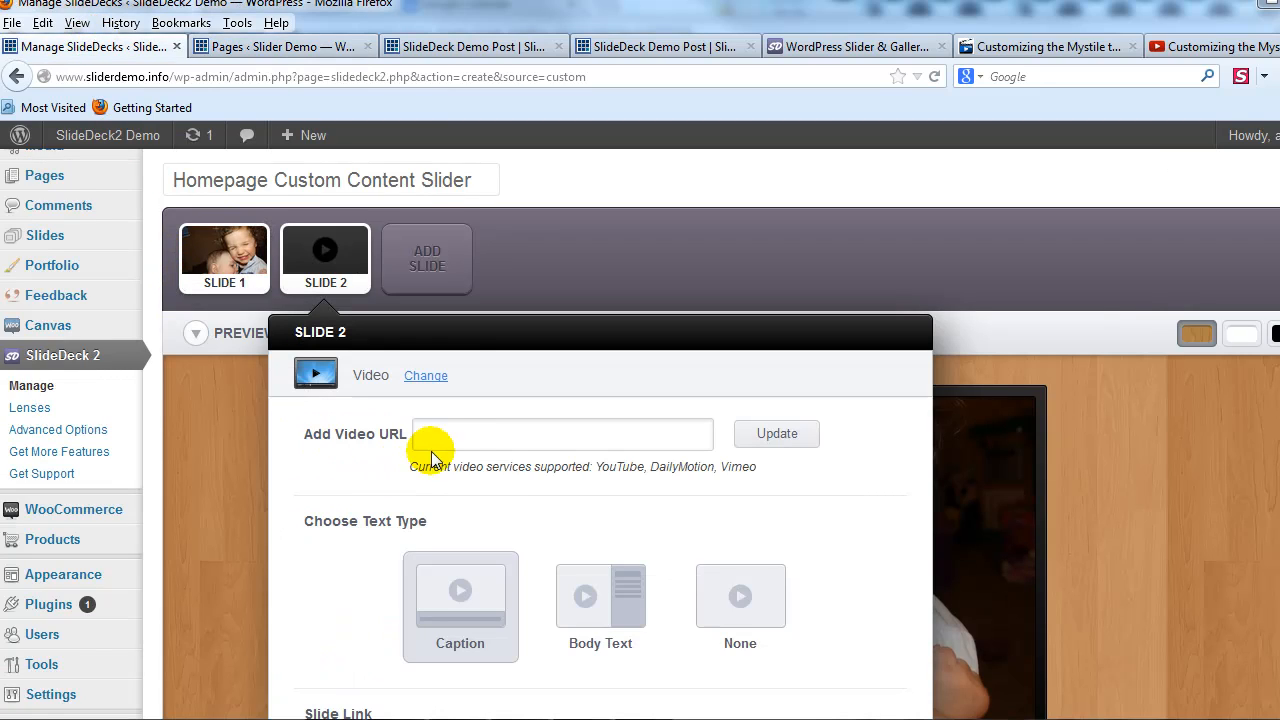
pyautogui.click(462, 436)
pyautogui.rightClick(464, 437)
pyautogui.click(518, 520)
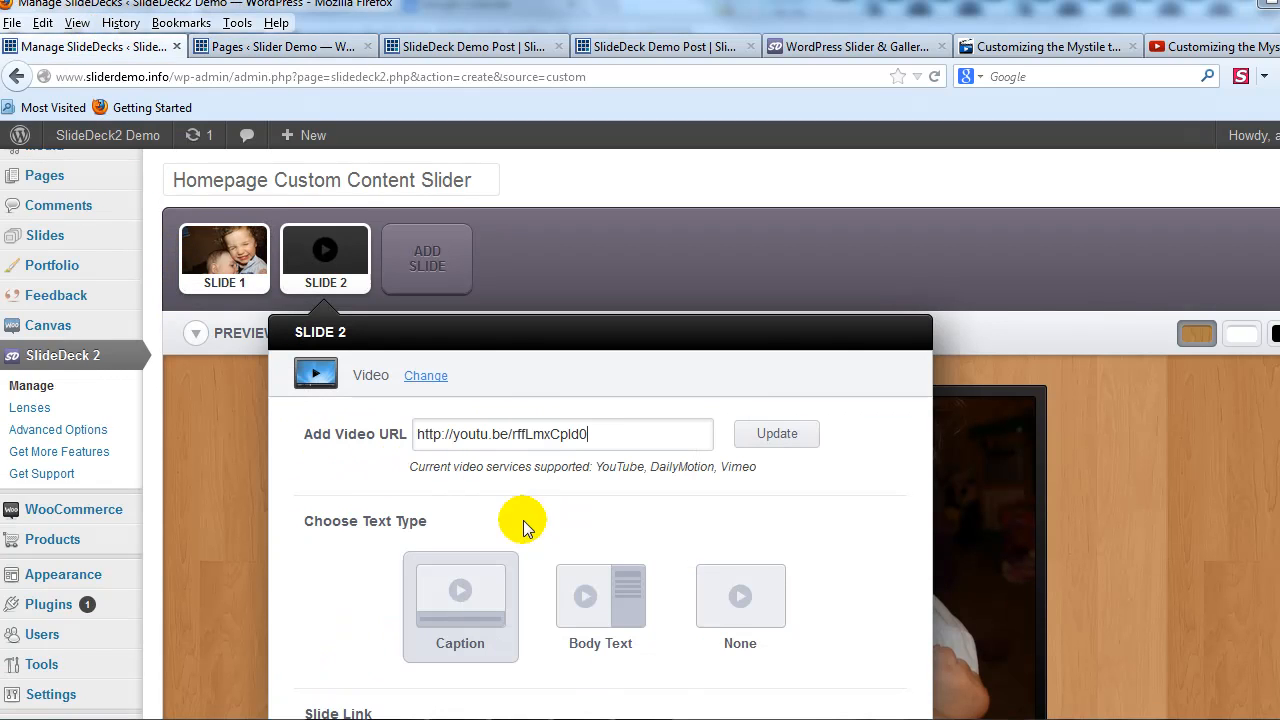
pyautogui.click(770, 440)
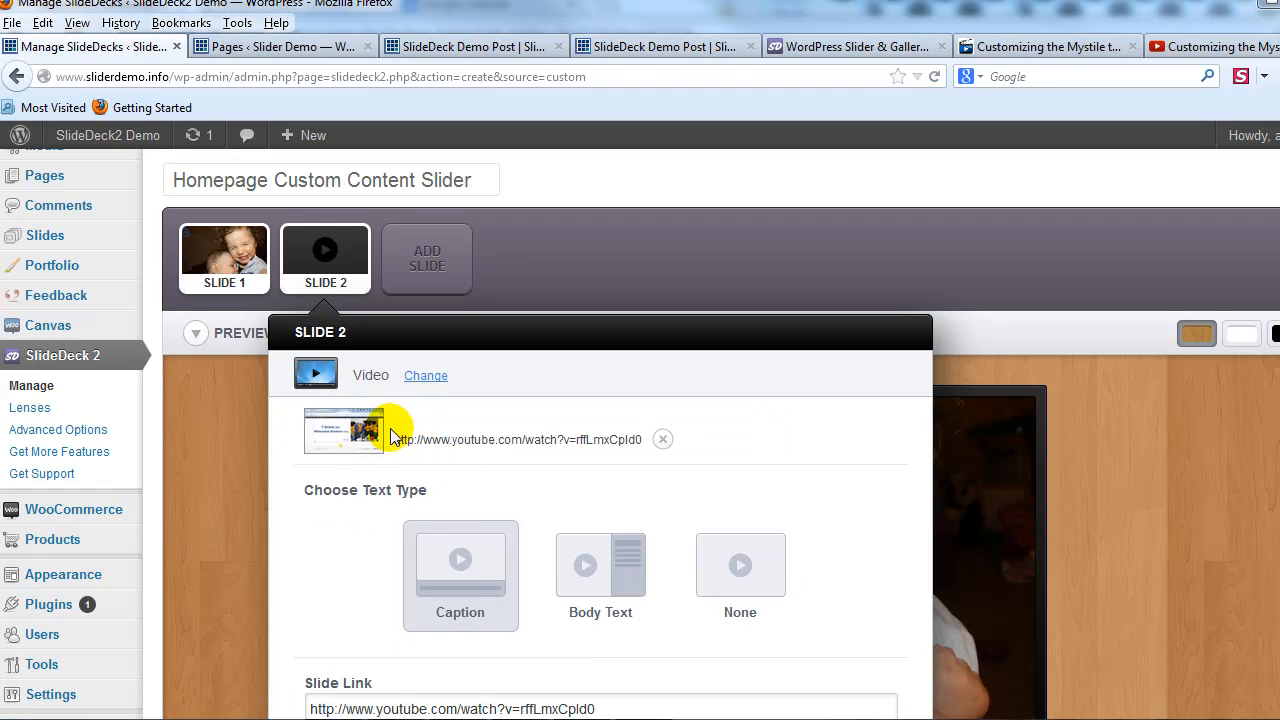
# Step: Set slide 2's text type to None, keep the YouTube address as its slide link, and apply the slide's settings
pyautogui.scroll(-2, 385, 425)
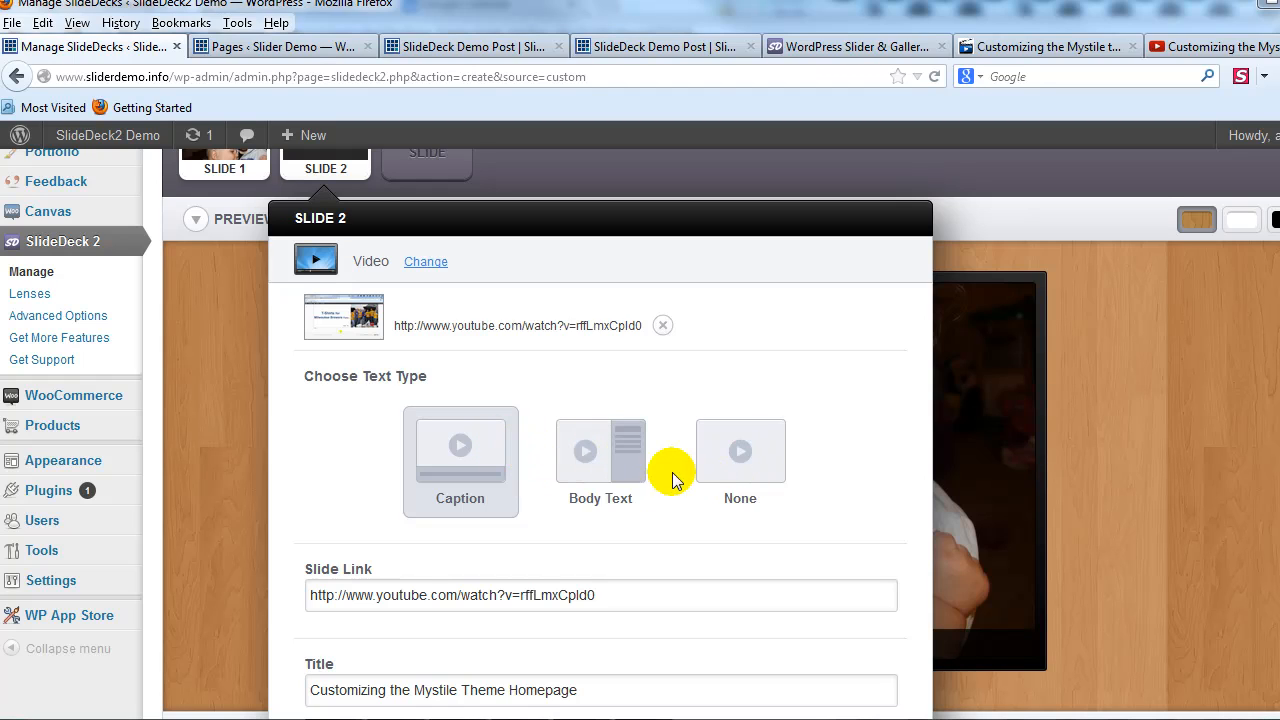
pyautogui.click(728, 474)
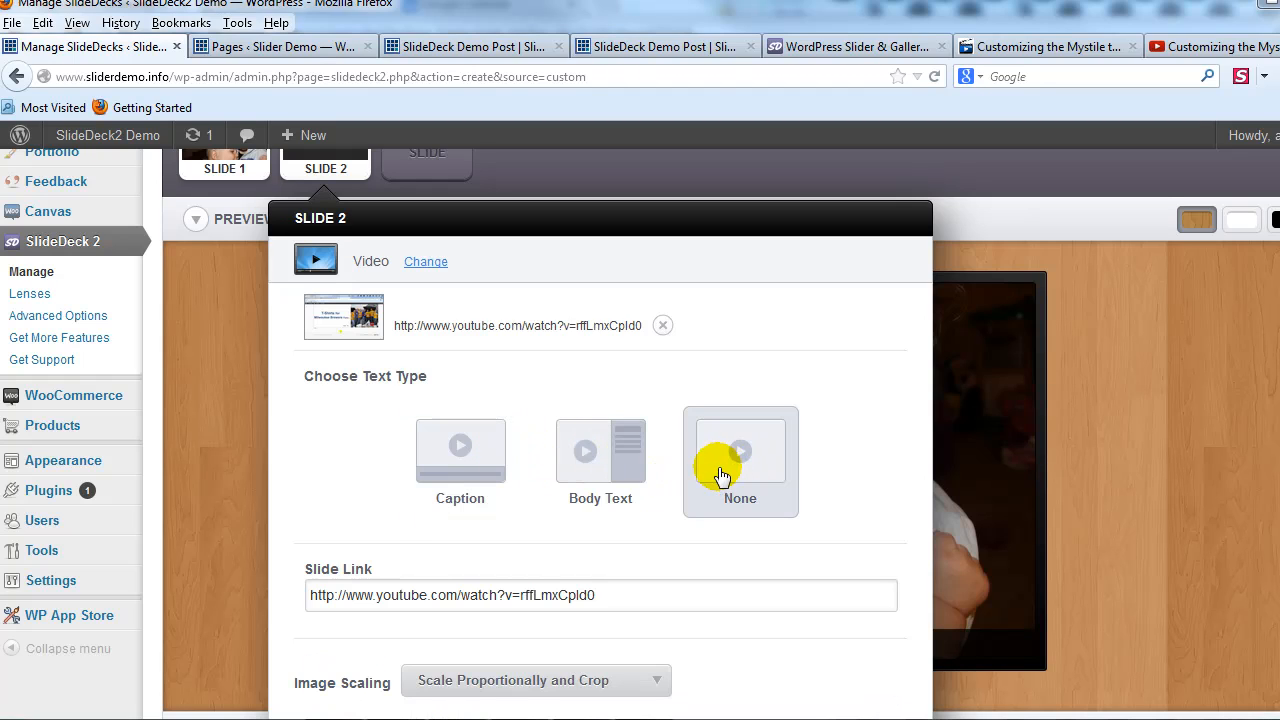
pyautogui.scroll(-3, 651, 466)
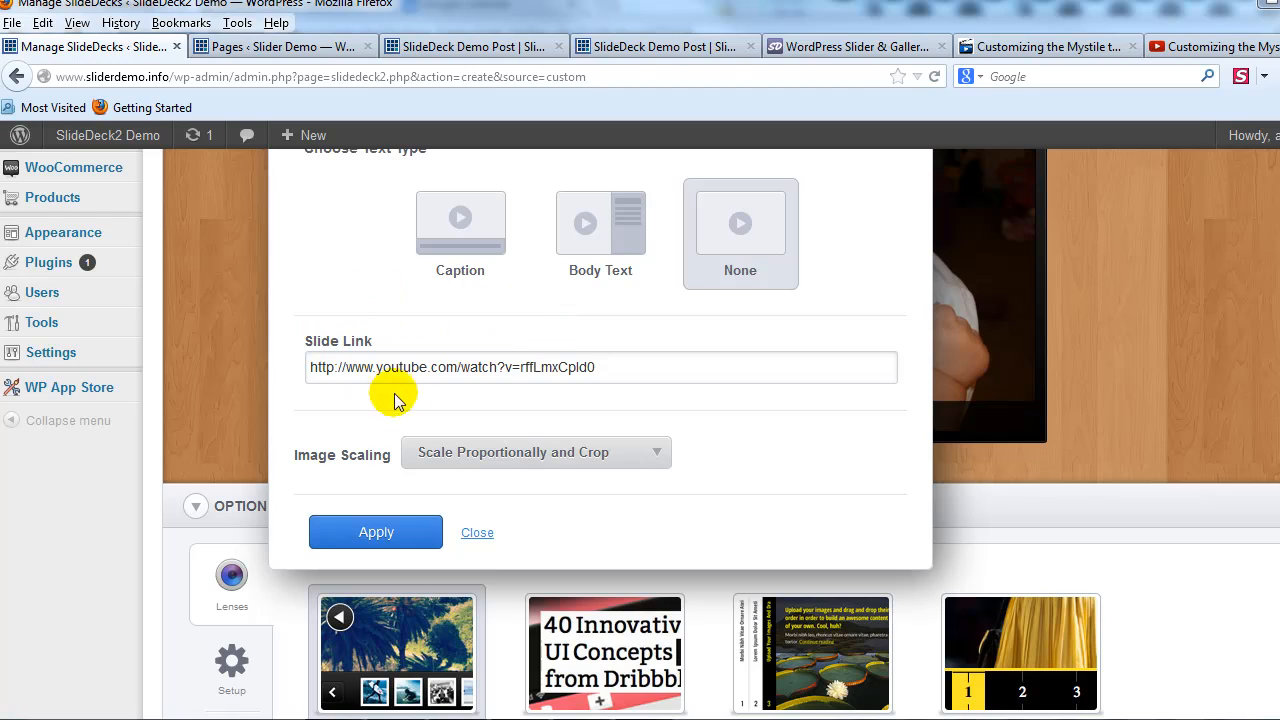
pyautogui.click(461, 372)
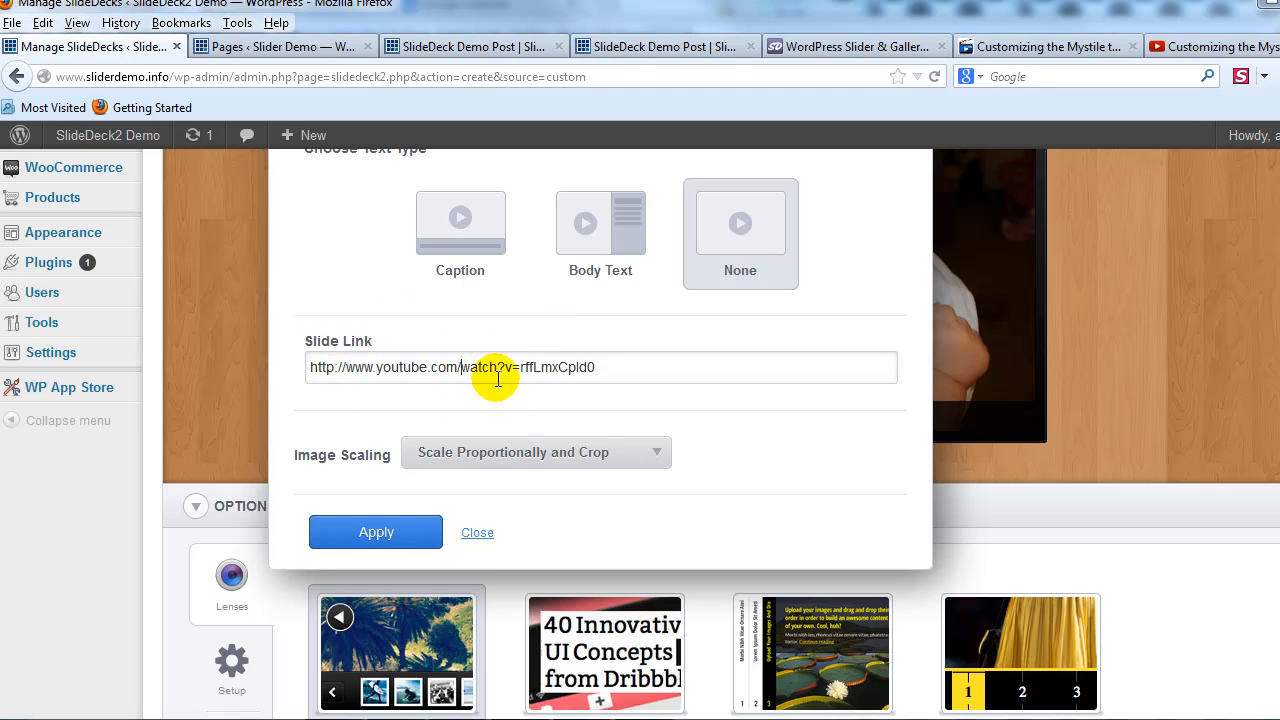
pyautogui.scroll(2, 543, 414)
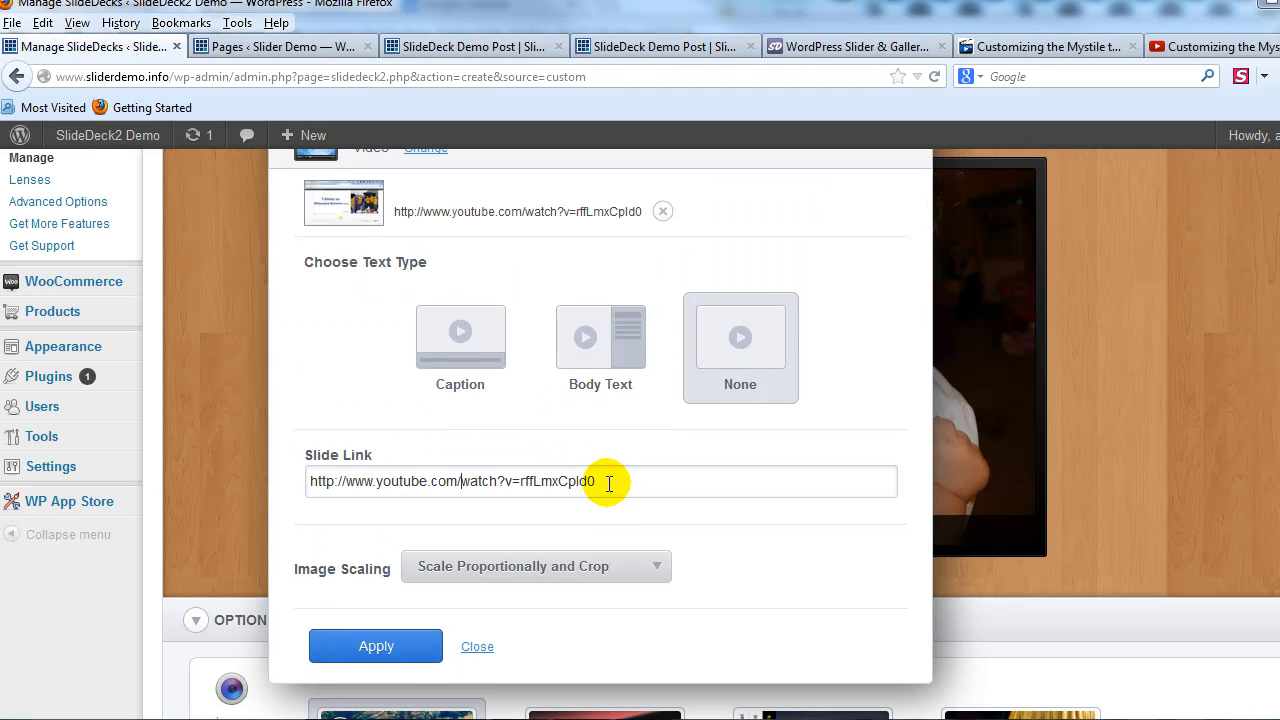
pyautogui.moveTo(608, 484); pyautogui.dragTo(307, 467)
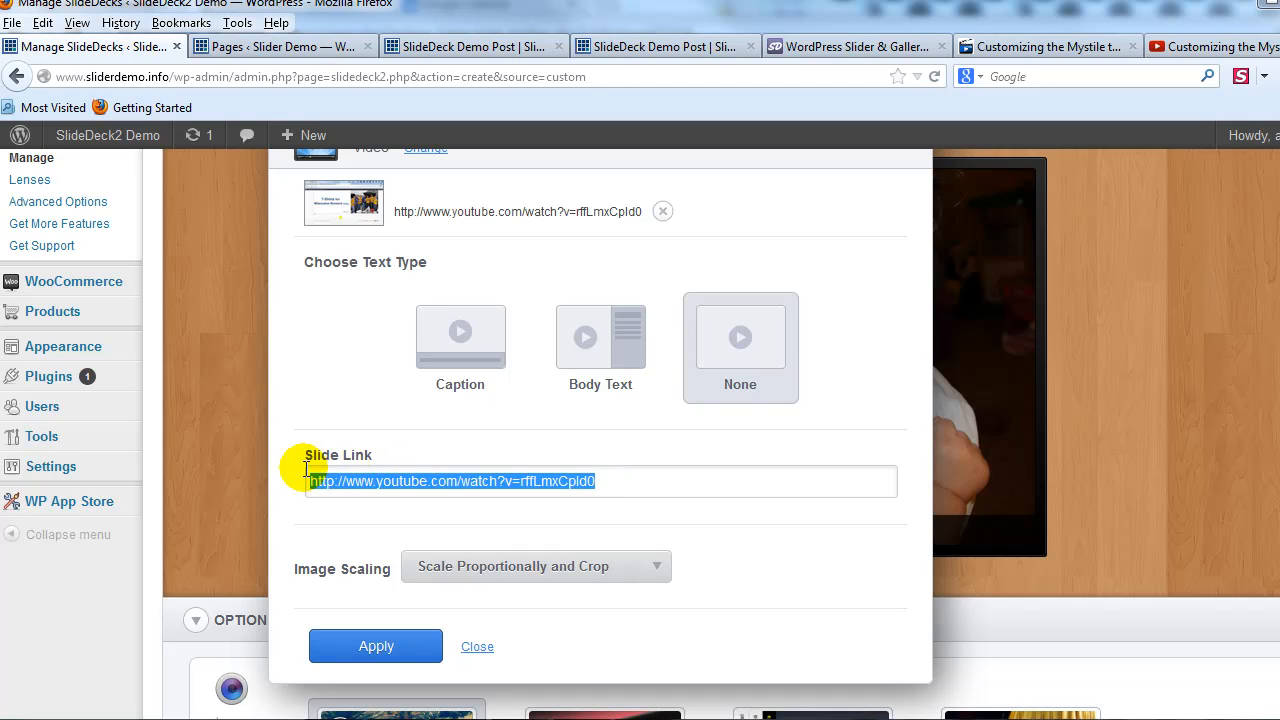
pyautogui.click(390, 652)
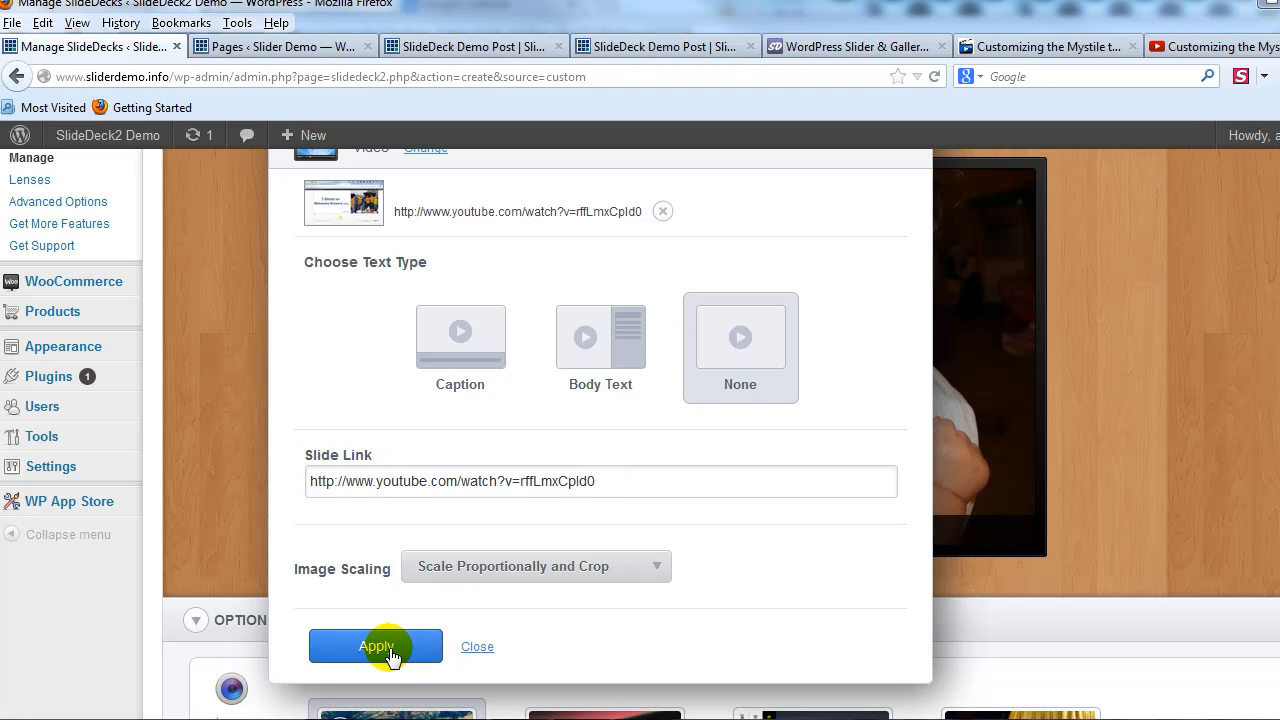
# Step: Add a third slide of the HTML type to the slider
pyautogui.scroll(2, 986, 518)
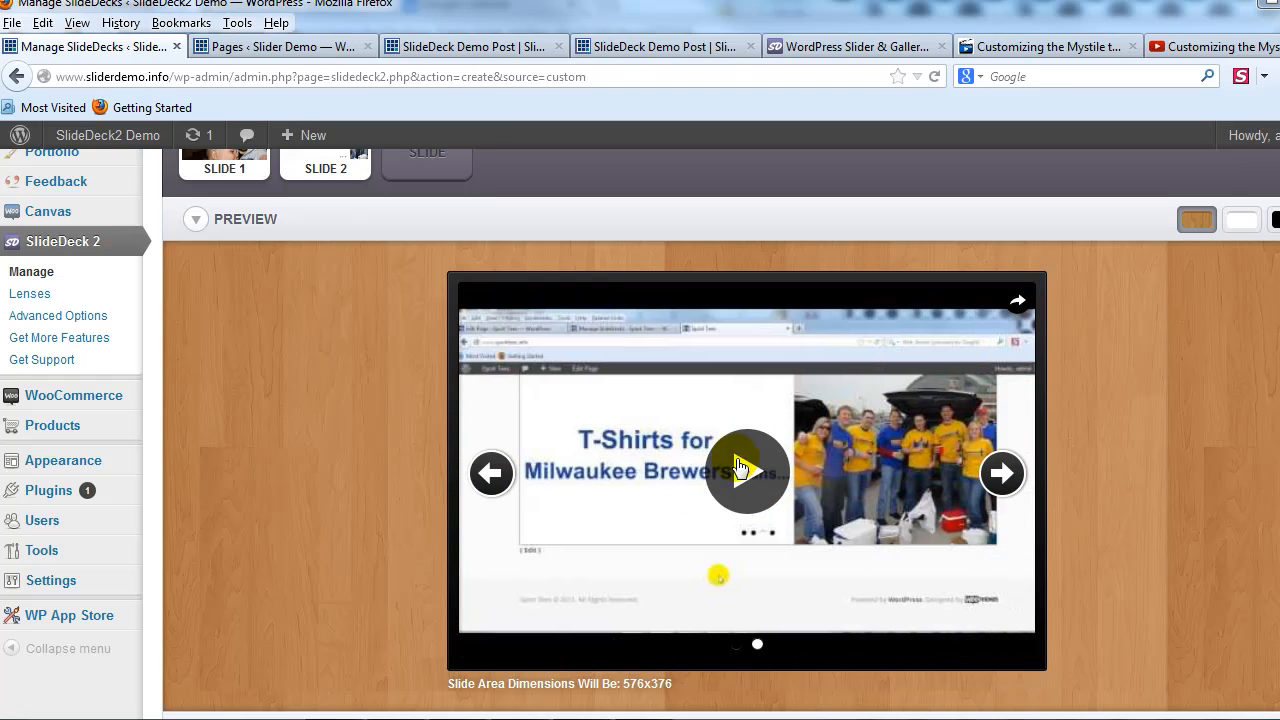
pyautogui.scroll(2, 880, 475)
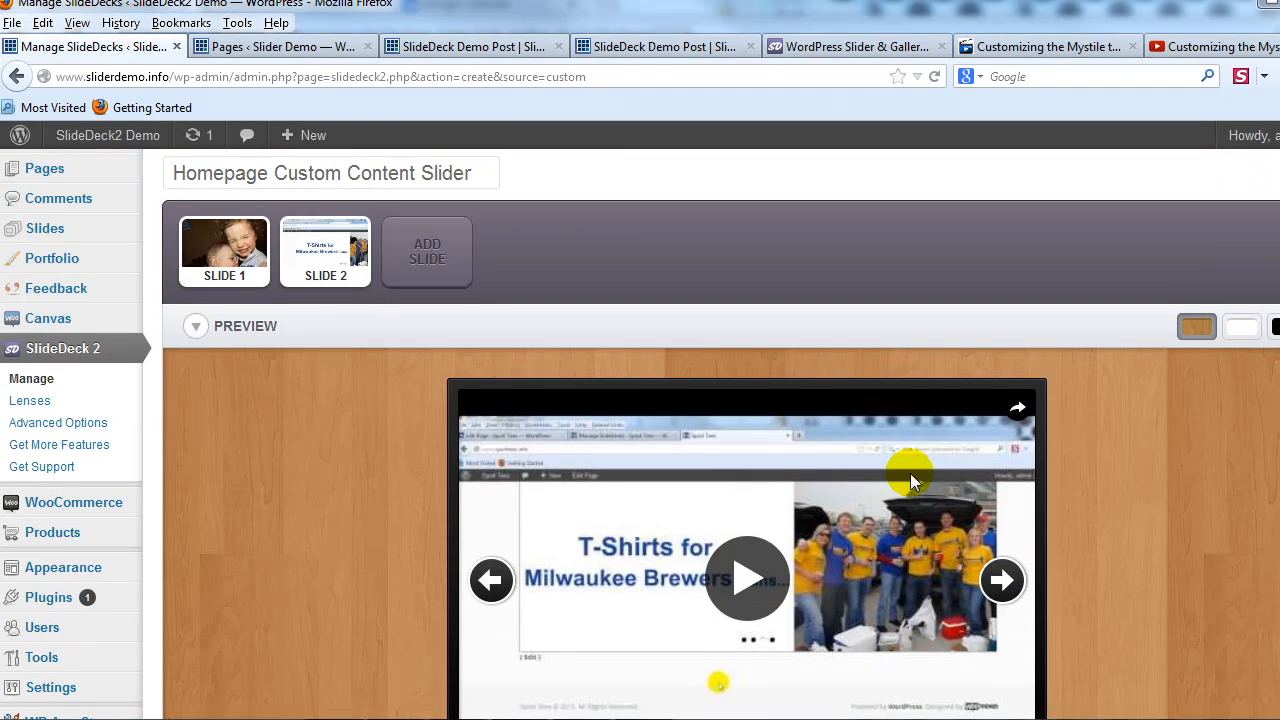
pyautogui.click(470, 288)
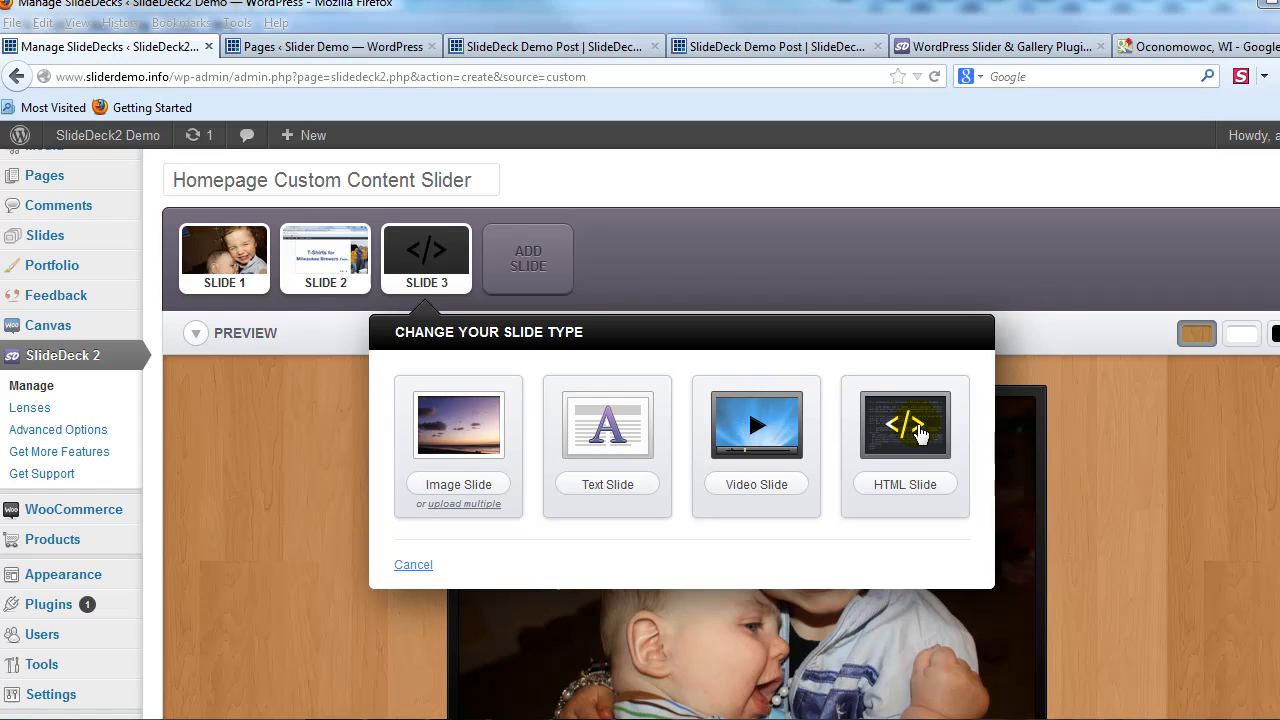
pyautogui.click(918, 430)
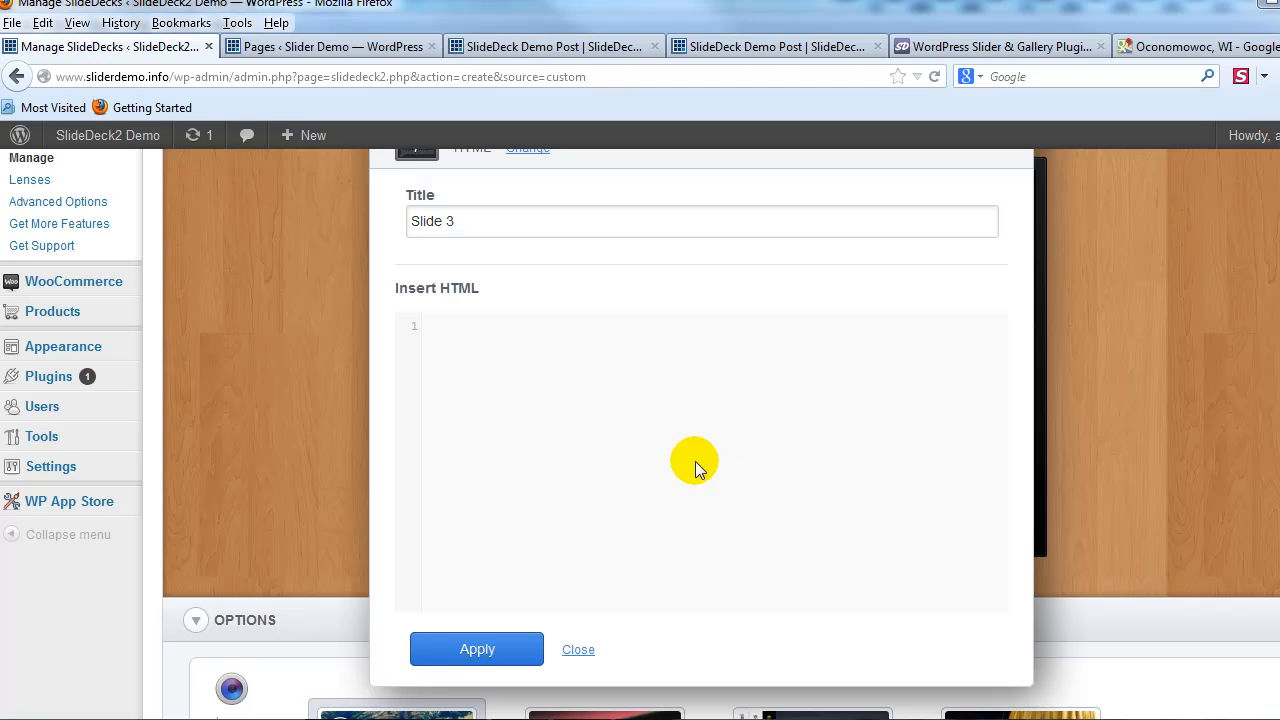
# Step: Switch to the Google Maps page for Oconomowoc, WI and customize its embedded map to the Large size
pyautogui.click(1186, 46)
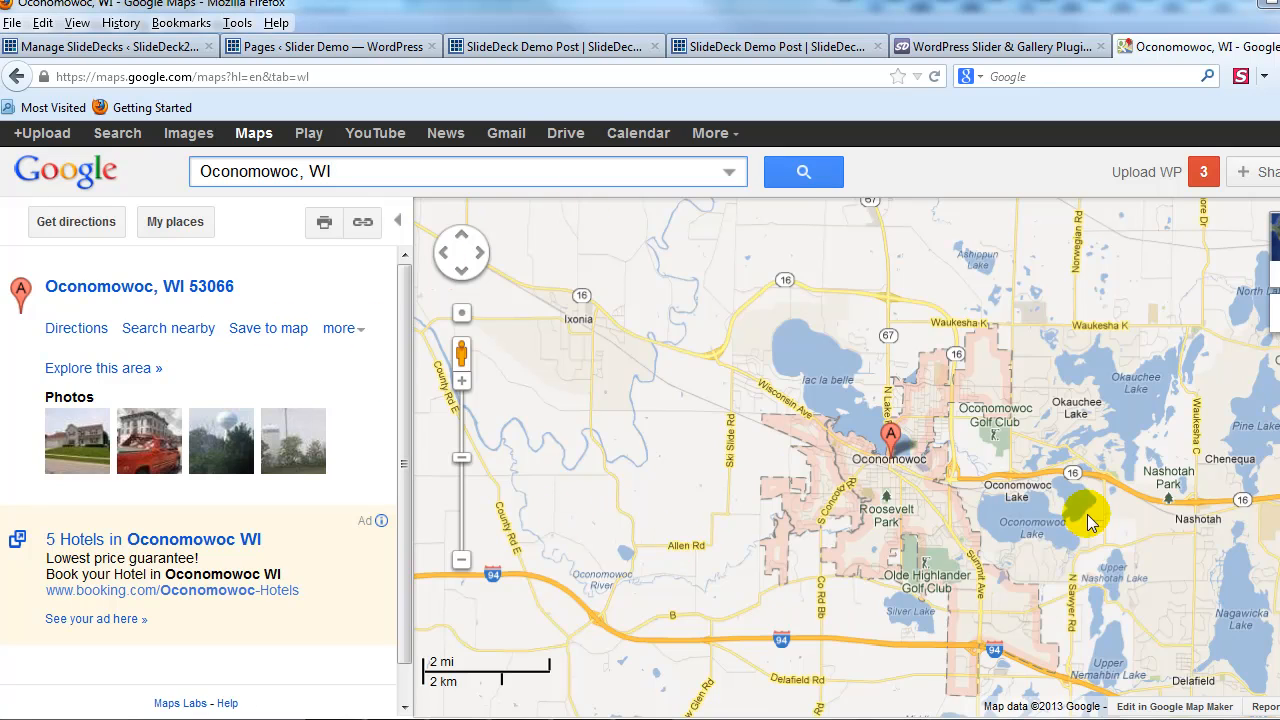
pyautogui.click(362, 221)
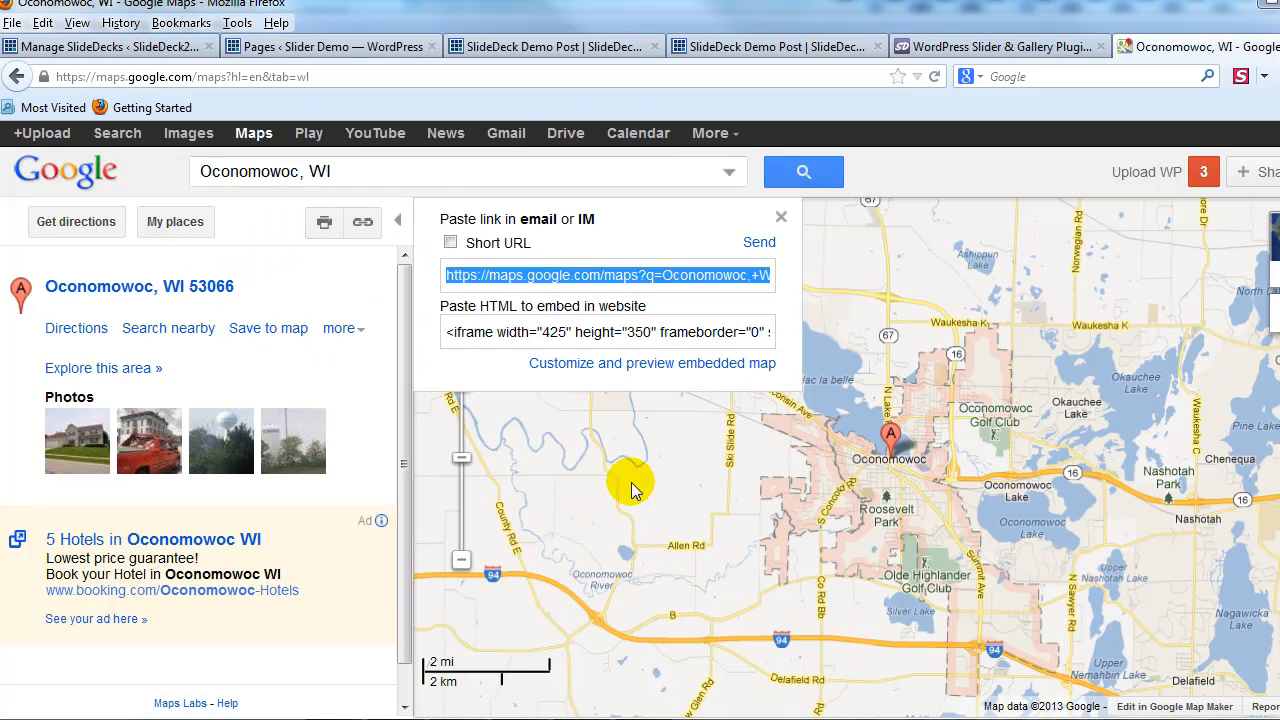
pyautogui.click(612, 332)
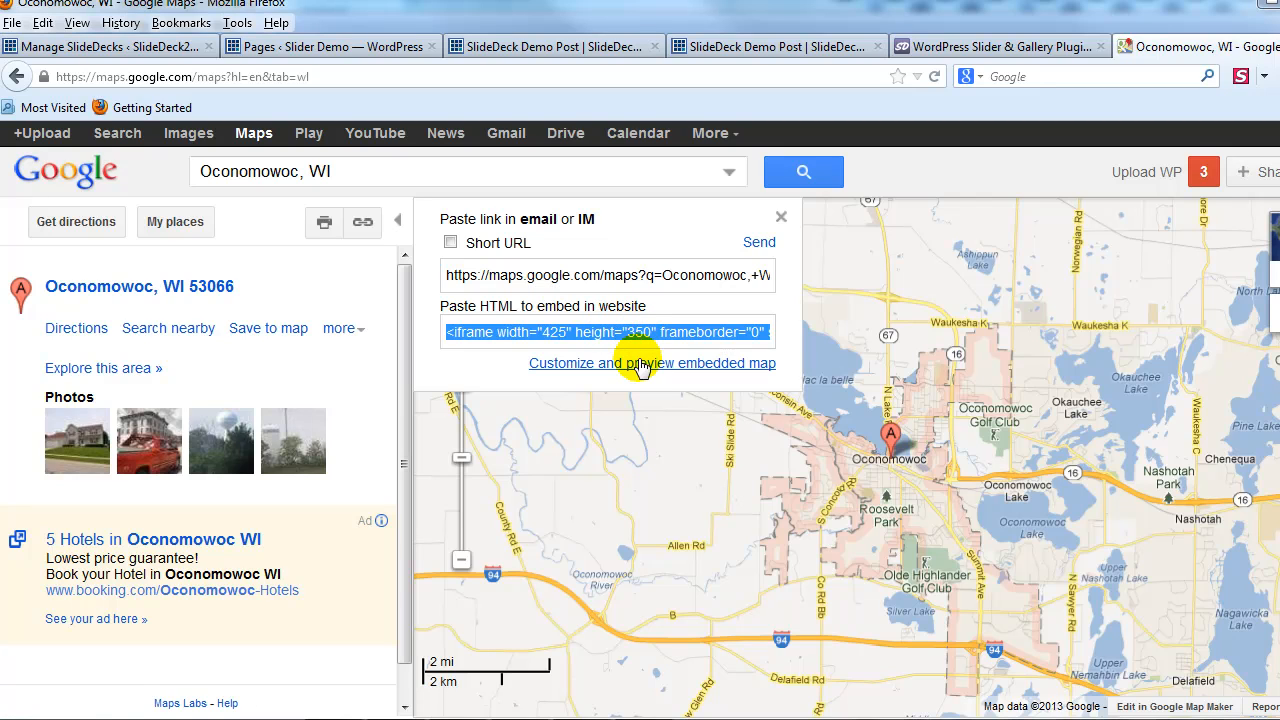
pyautogui.click(640, 363)
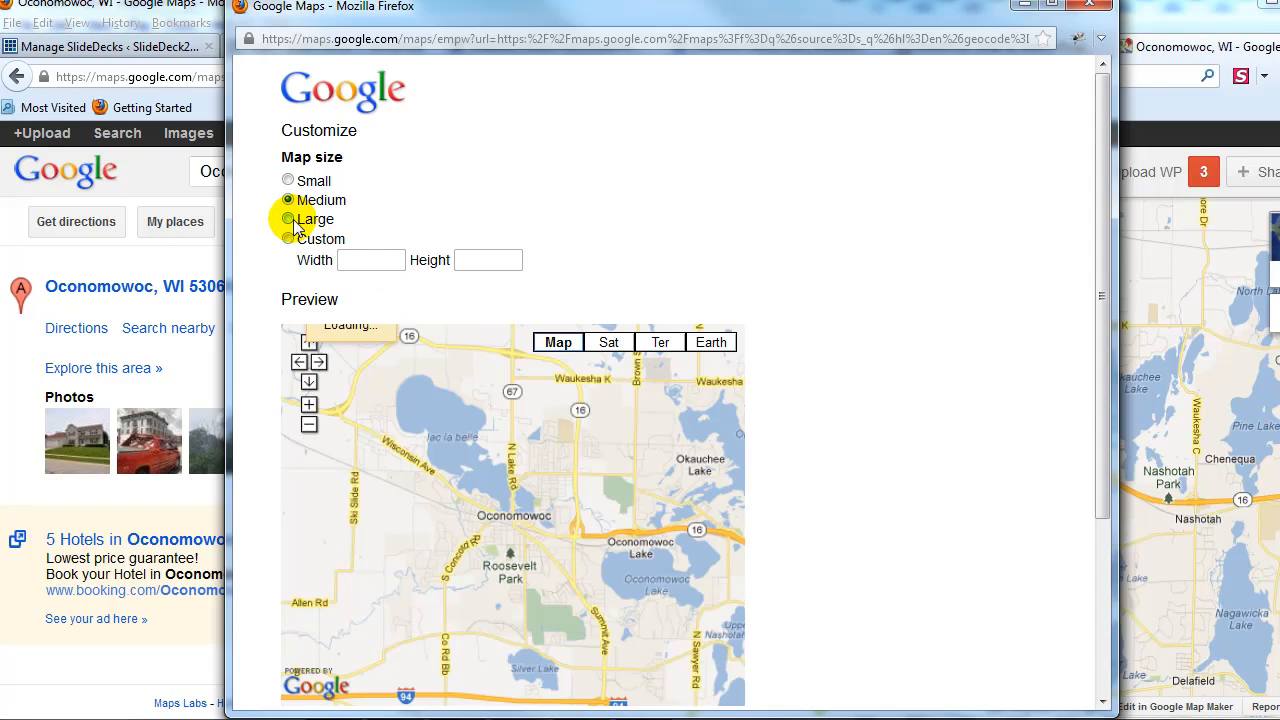
pyautogui.click(289, 219)
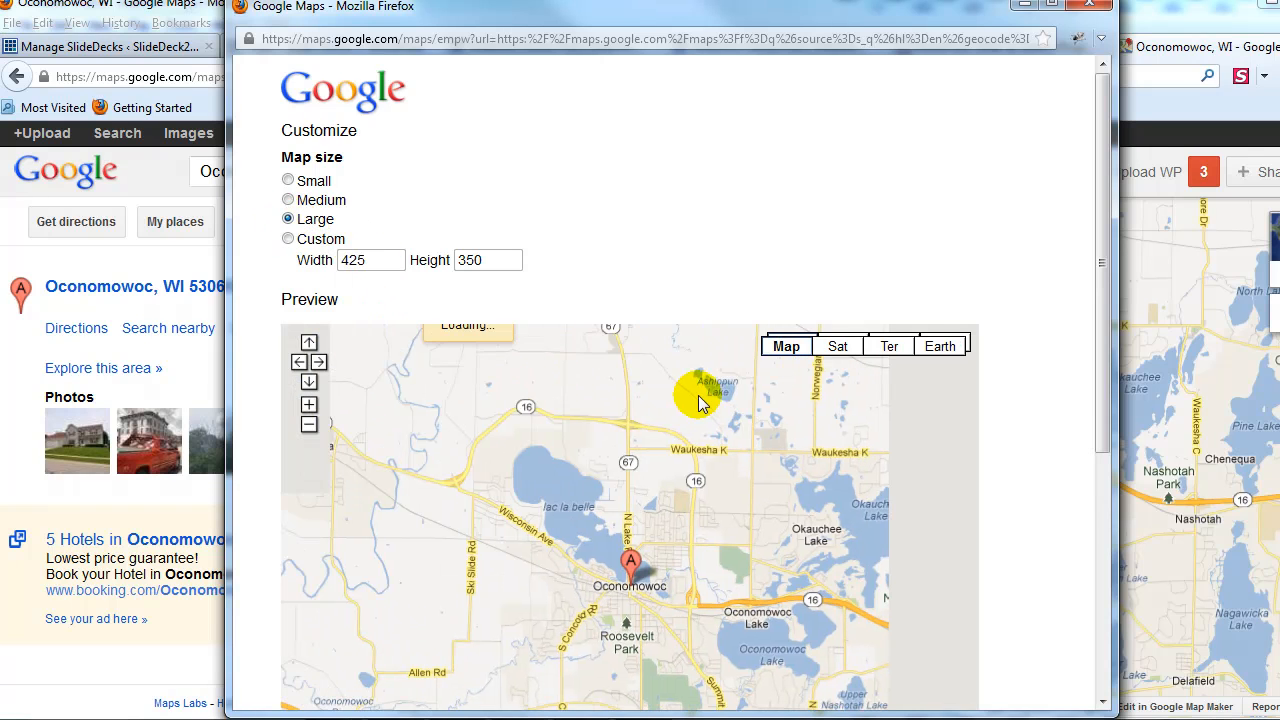
# Step: Copy the large map's HTML embed code and close the map customization window
pyautogui.scroll(-6, 600, 271)
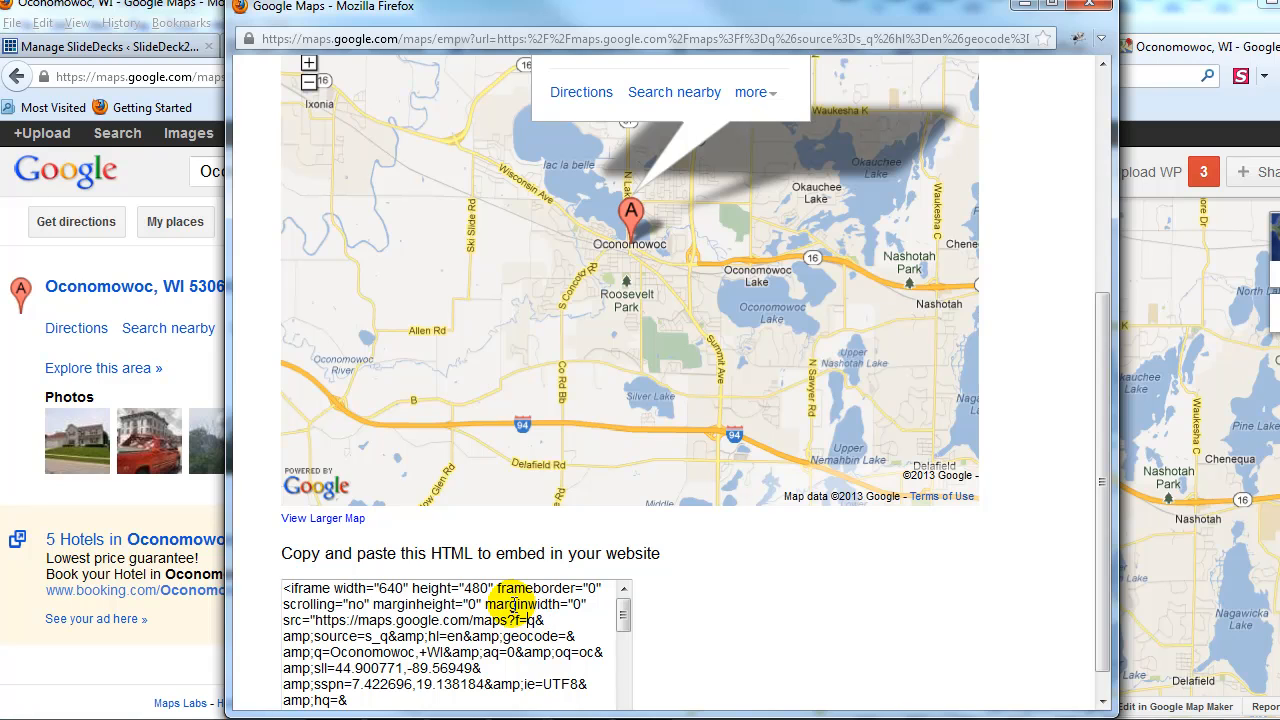
pyautogui.click(513, 604)
pyautogui.hotkey('ctrl', 'c')
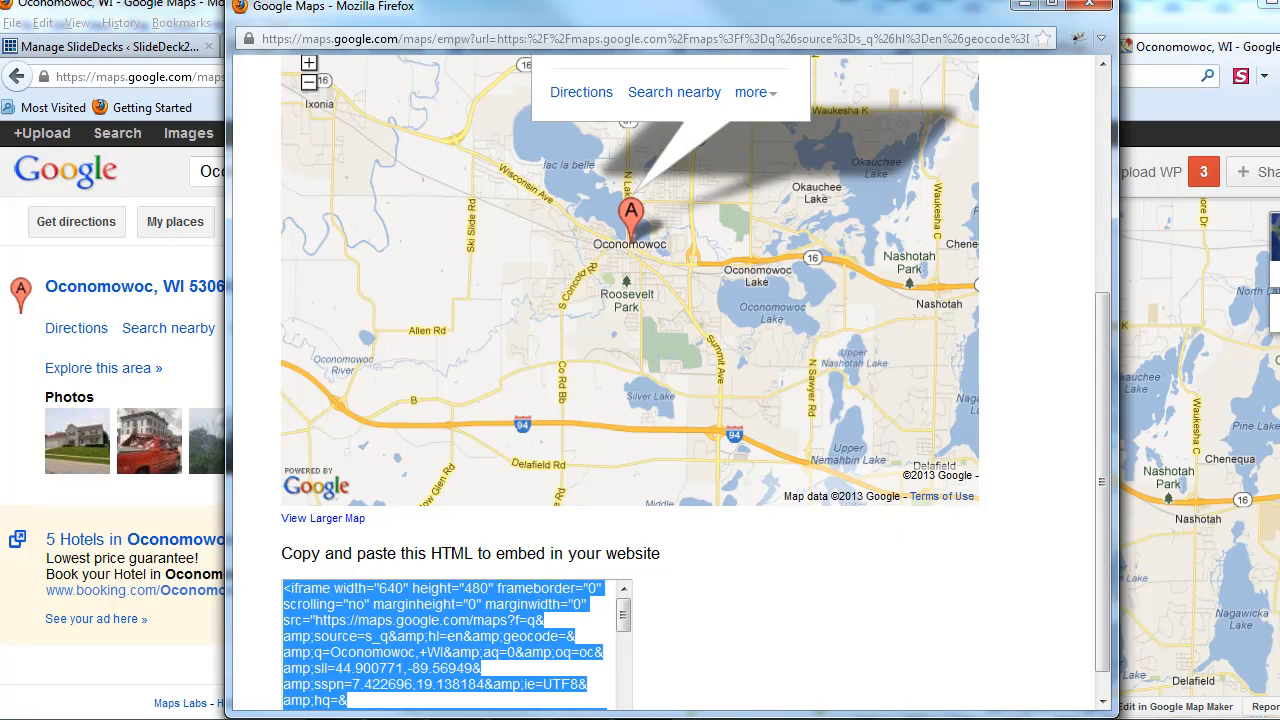
pyautogui.click(1089, 5)
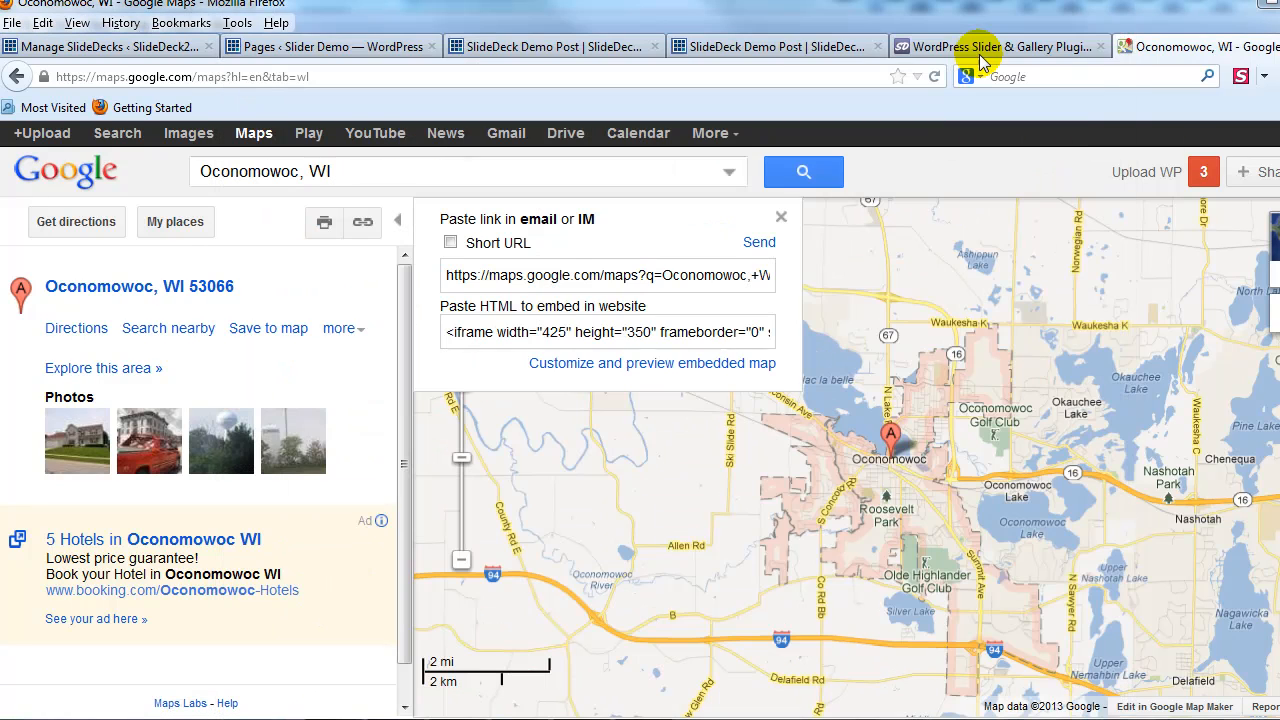
# Step: Insert the copied Google Maps embed code as slide 3's HTML in SlideDeck and apply the slide
pyautogui.click(757, 47)
pyautogui.click(333, 47)
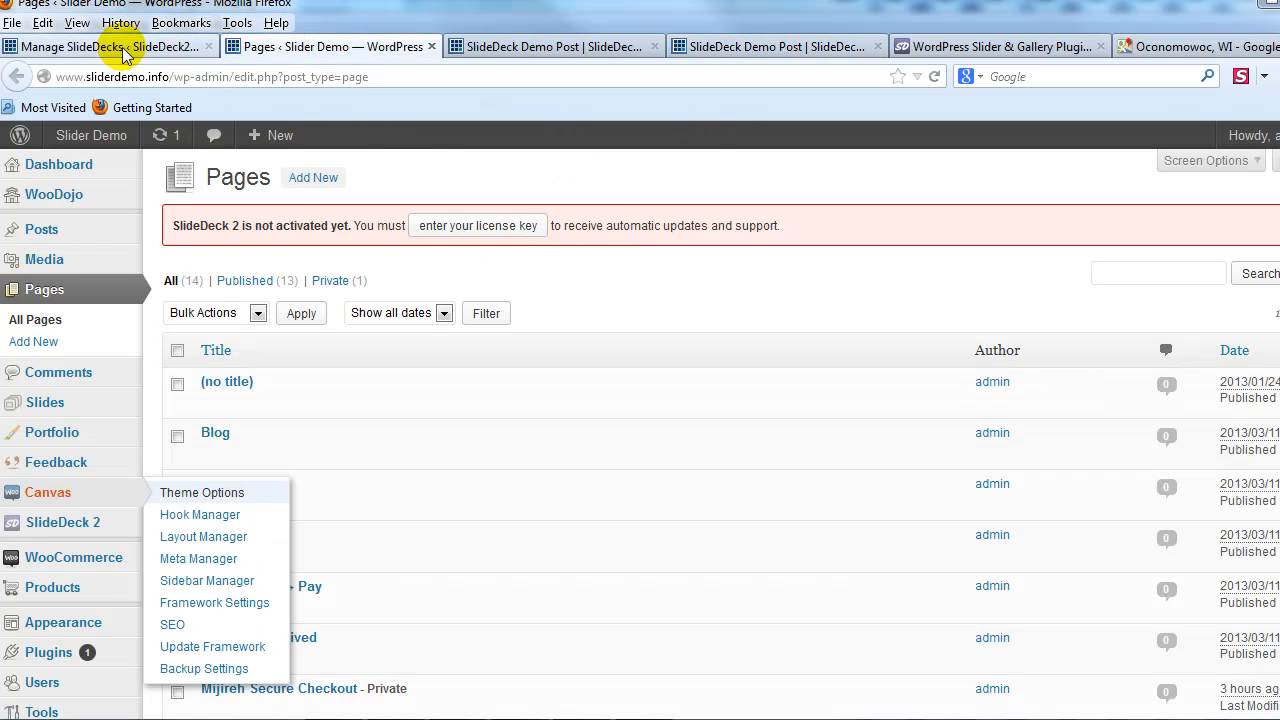
pyautogui.click(105, 47)
pyautogui.hotkey('ctrl', 'v')
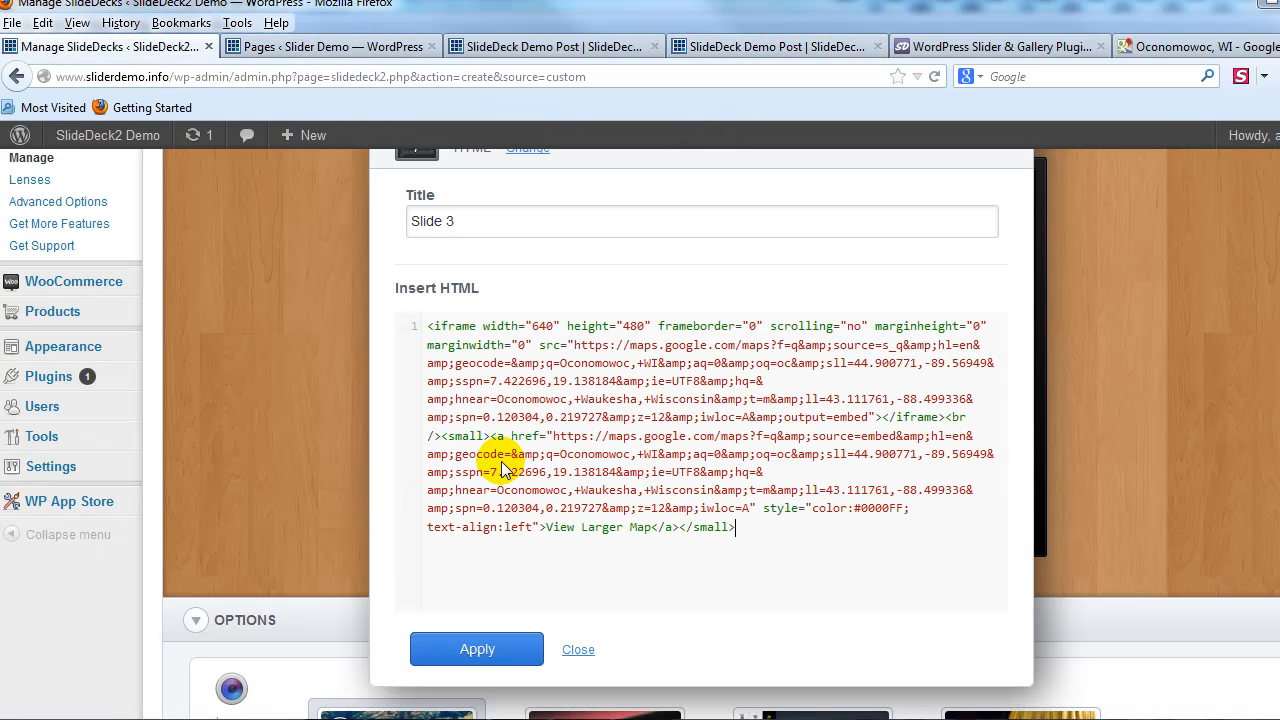
pyautogui.click(484, 651)
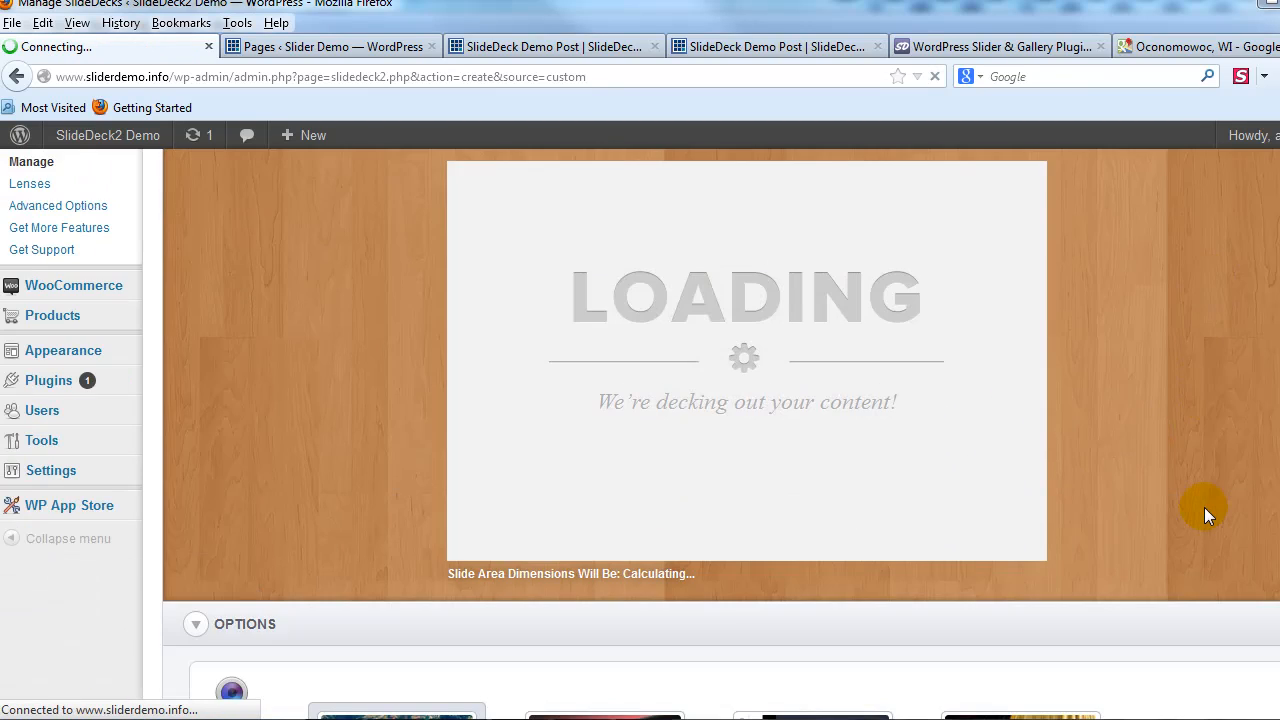
# Step: Advance the slider preview to the third slide and check that its embedded map can be moved
pyautogui.scroll(2, 1203, 508)
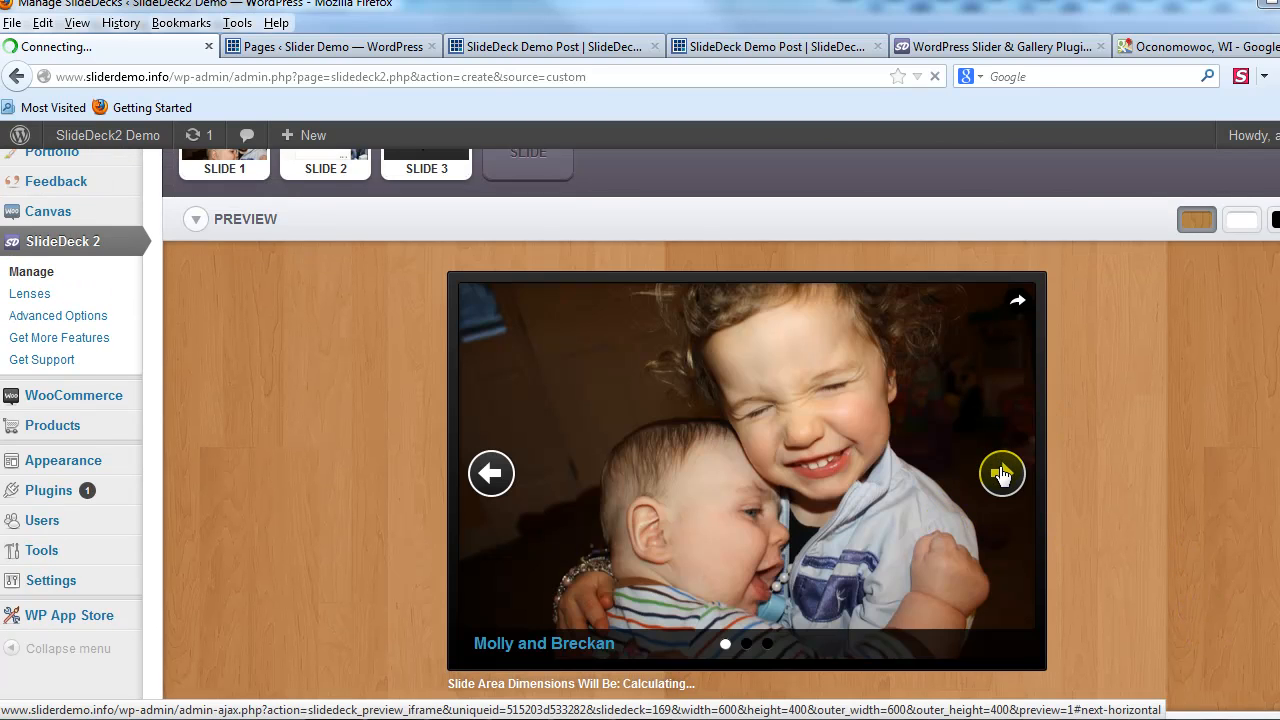
pyautogui.click(1002, 474)
pyautogui.click(1006, 477)
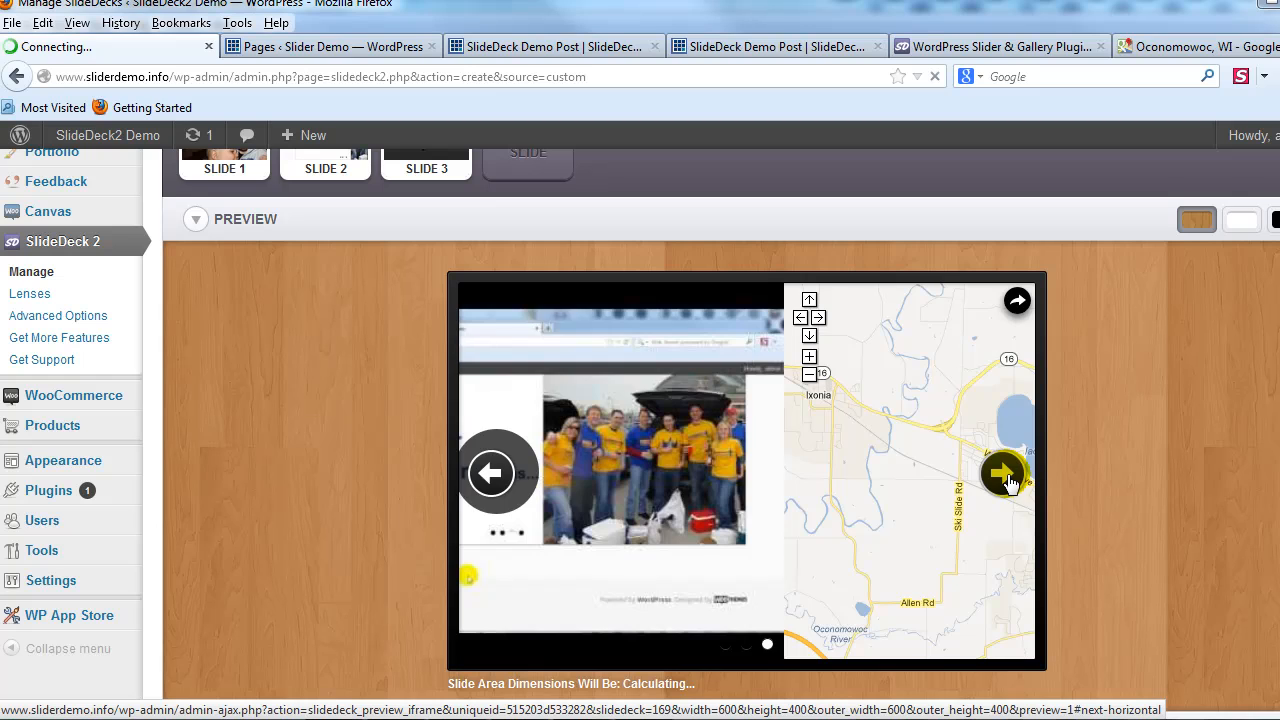
pyautogui.click(767, 493)
pyautogui.moveTo(742, 481)
pyautogui.mouseDown()
pyautogui.moveTo(737, 435)
pyautogui.moveTo(674, 458)
pyautogui.moveTo(681, 482)
pyautogui.moveTo(733, 486)
pyautogui.mouseUp()
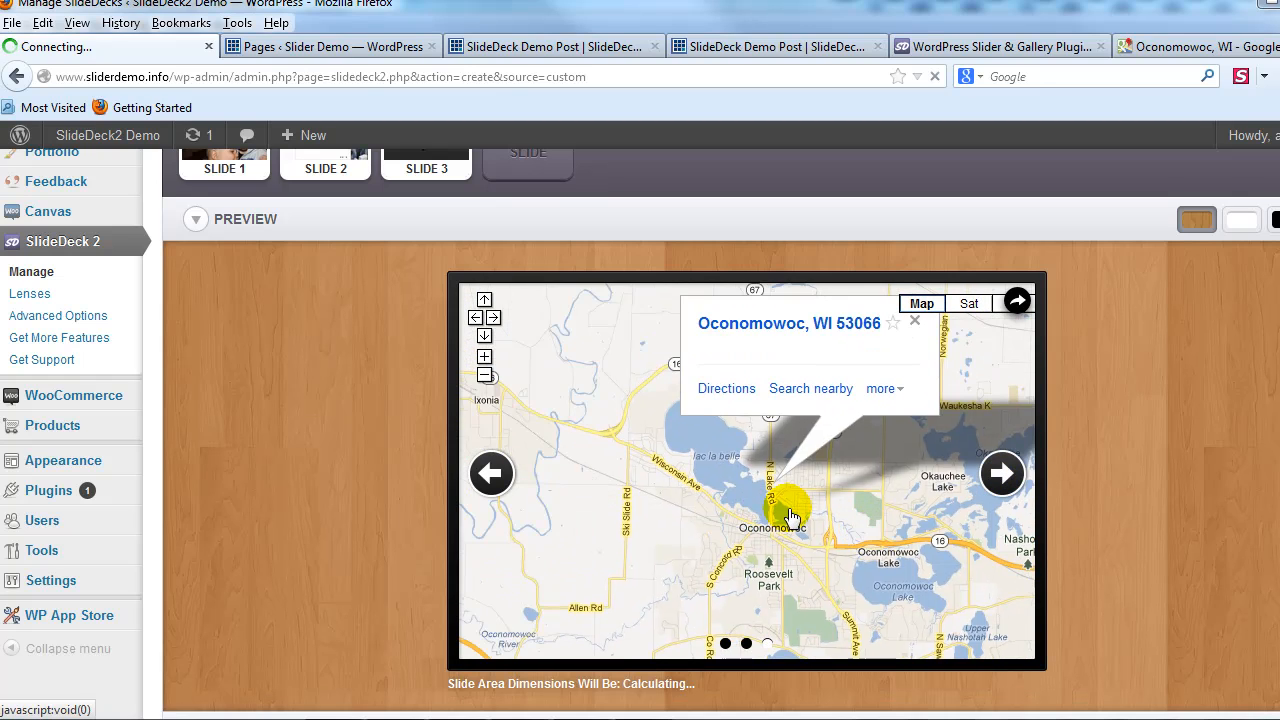
# Step: Start a text slide as slide 4 and examine its layout, link, title and copy options
pyautogui.scroll(2, 780, 495)
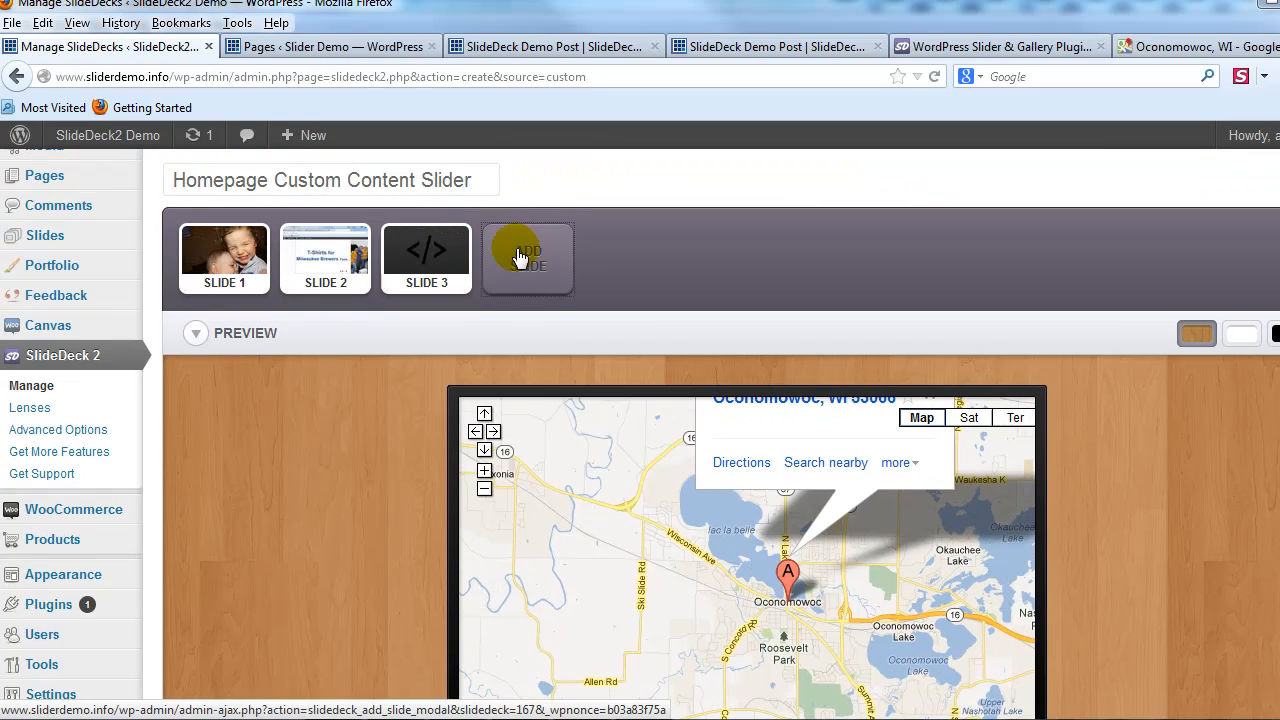
pyautogui.click(520, 258)
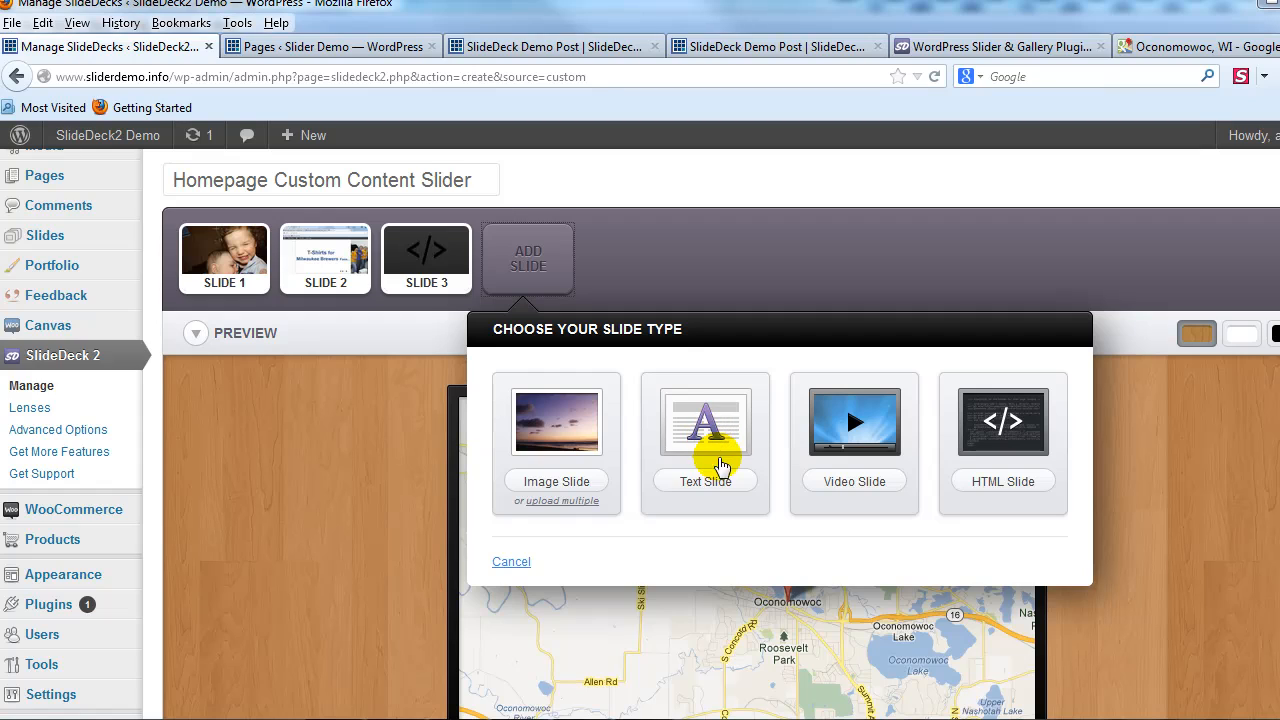
pyautogui.click(716, 452)
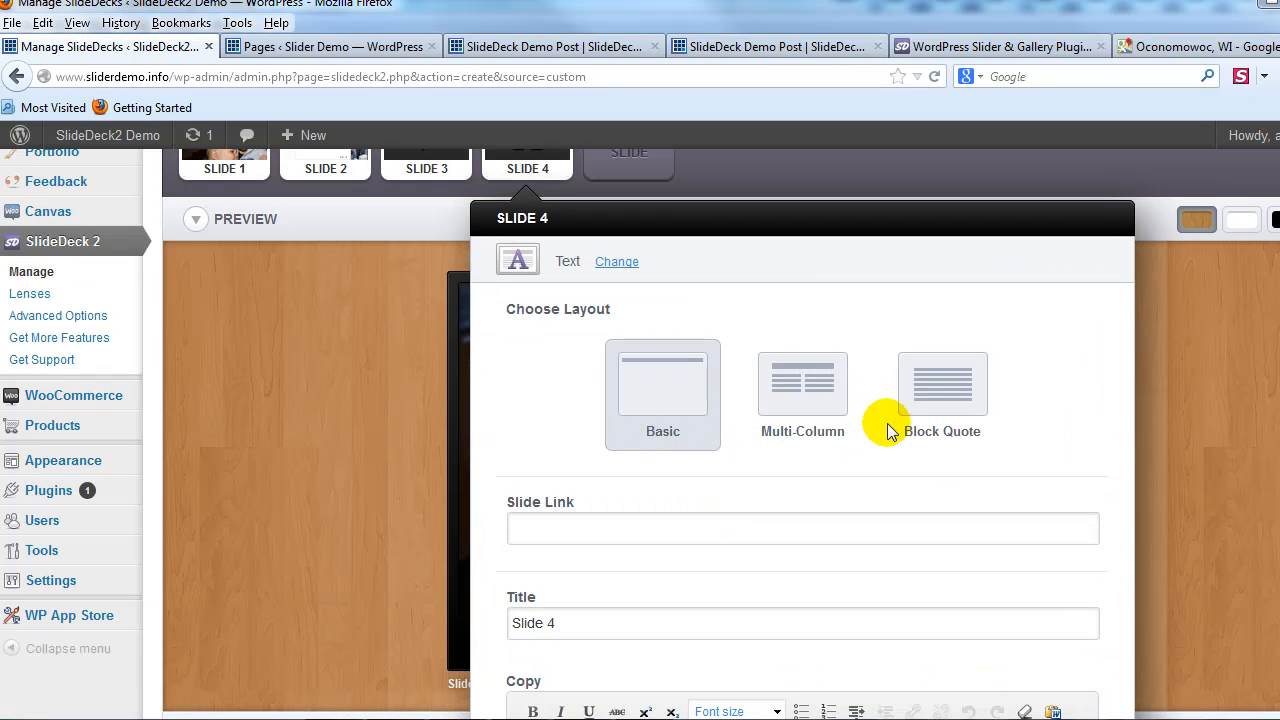
pyautogui.scroll(-1, 940, 445)
pyautogui.scroll(-4, 920, 458)
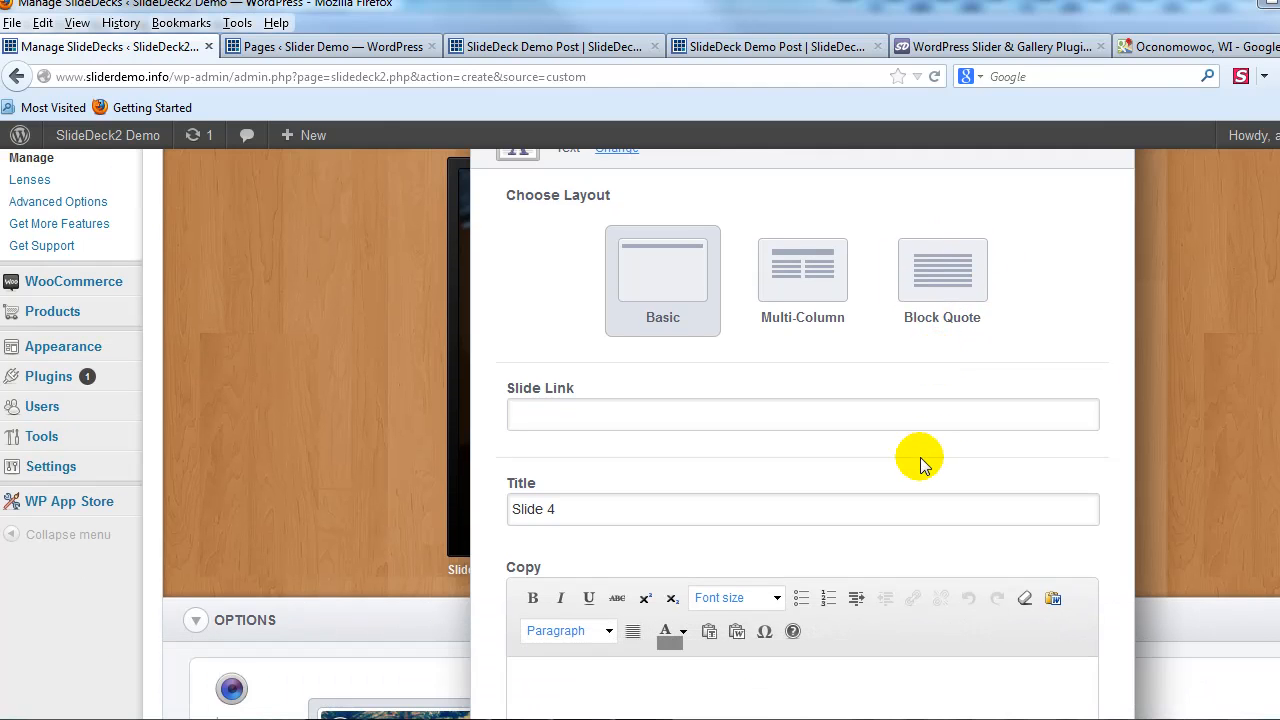
pyautogui.scroll(3, 914, 471)
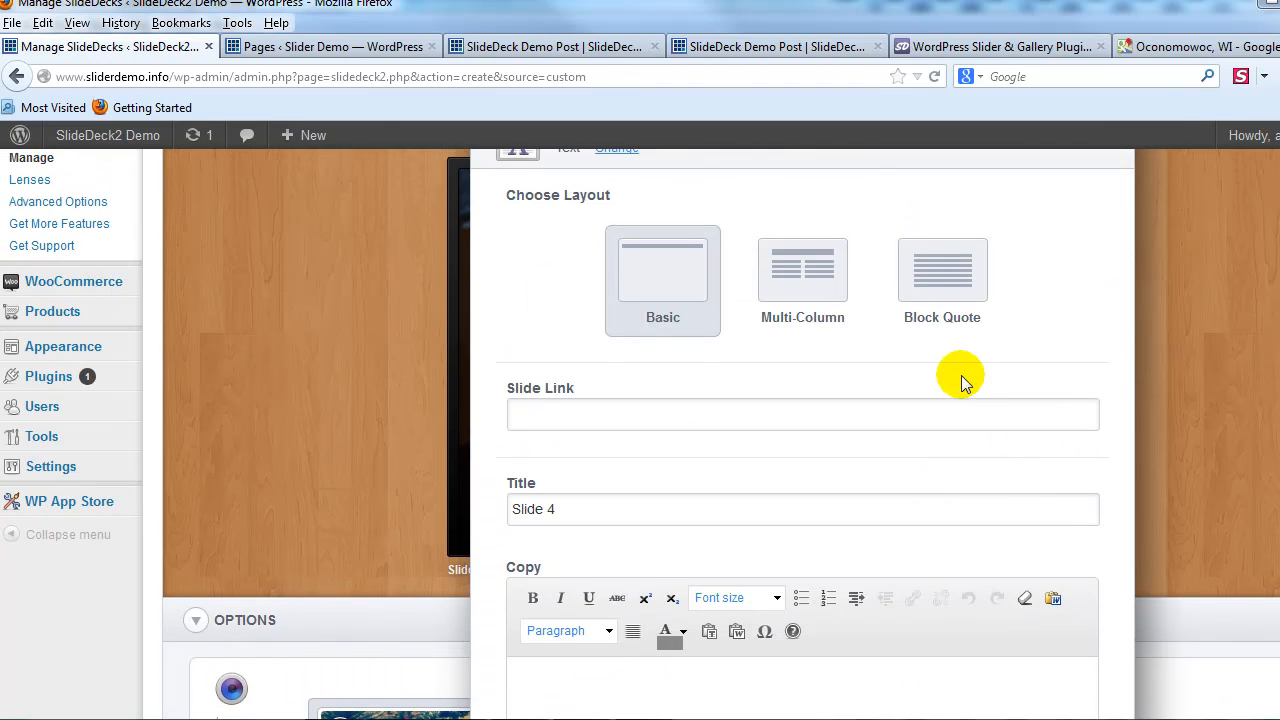
pyautogui.scroll(3, 829, 517)
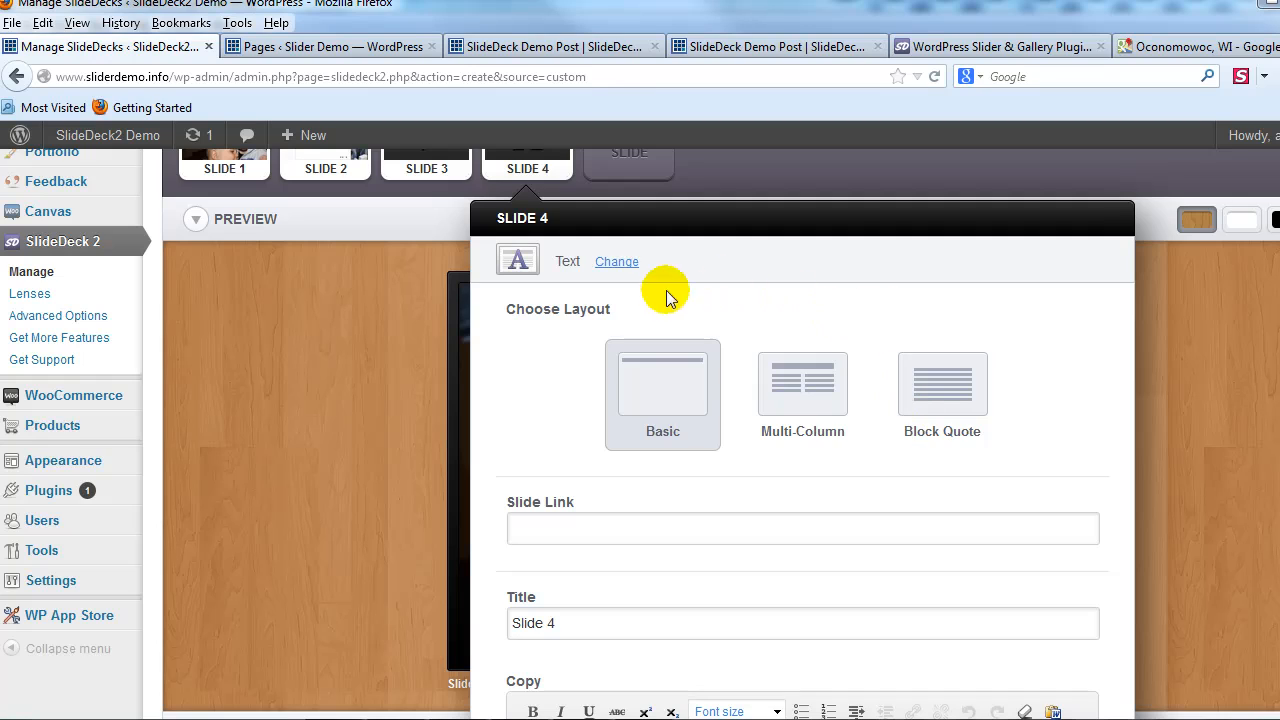
pyautogui.scroll(-5, 650, 458)
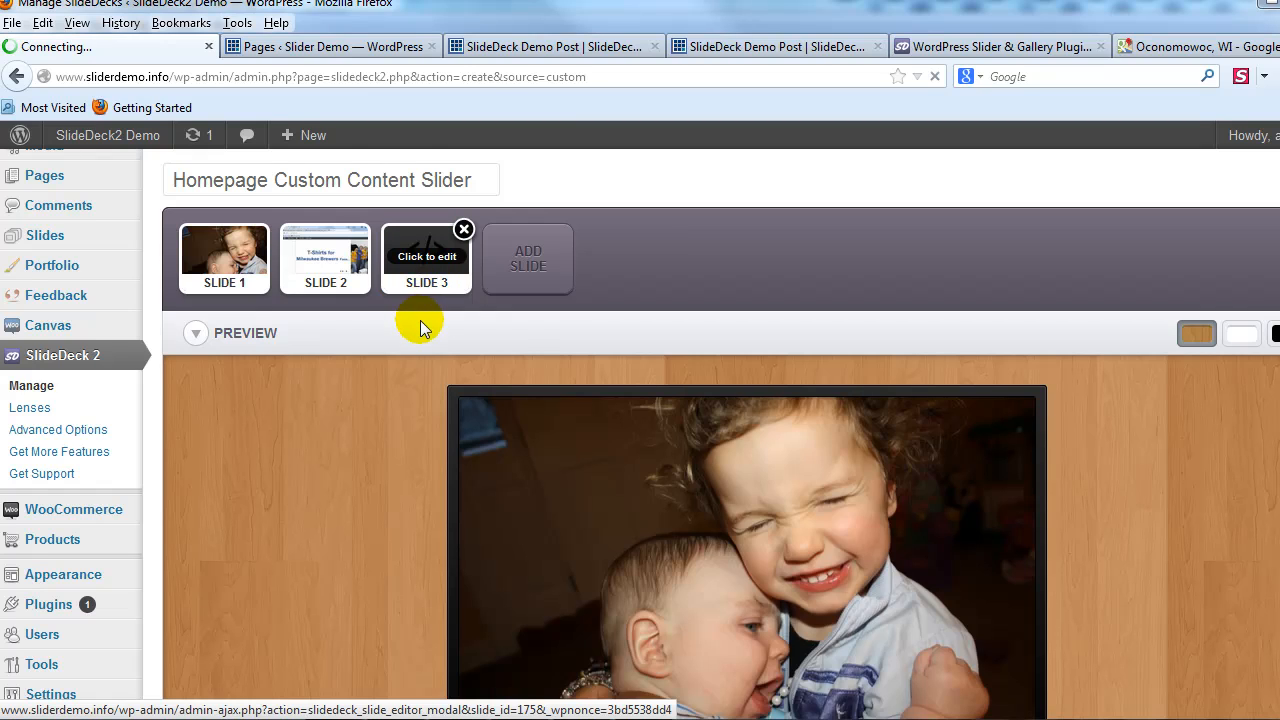
# Step: Review the available lenses for the slider, save the SlideDeck and dismiss the window of publishing methods
pyautogui.scroll(-5, 419, 354)
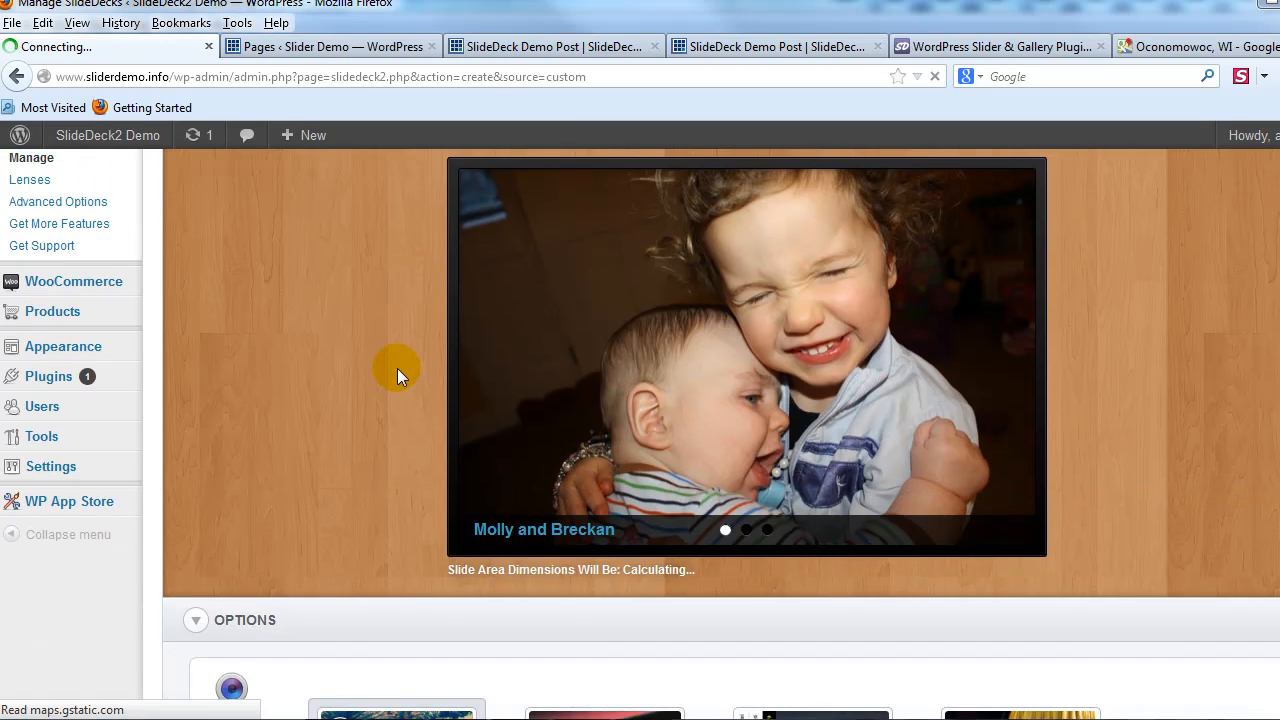
pyautogui.scroll(-3, 395, 369)
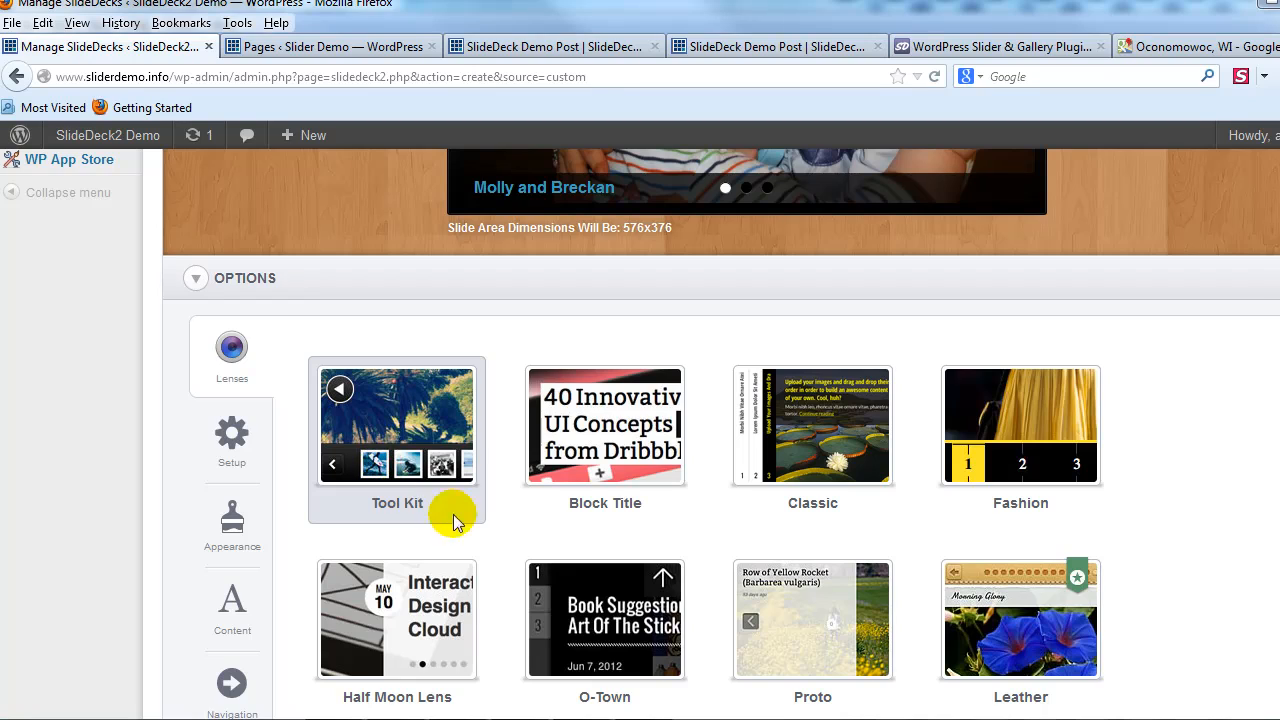
pyautogui.scroll(-1, 505, 541)
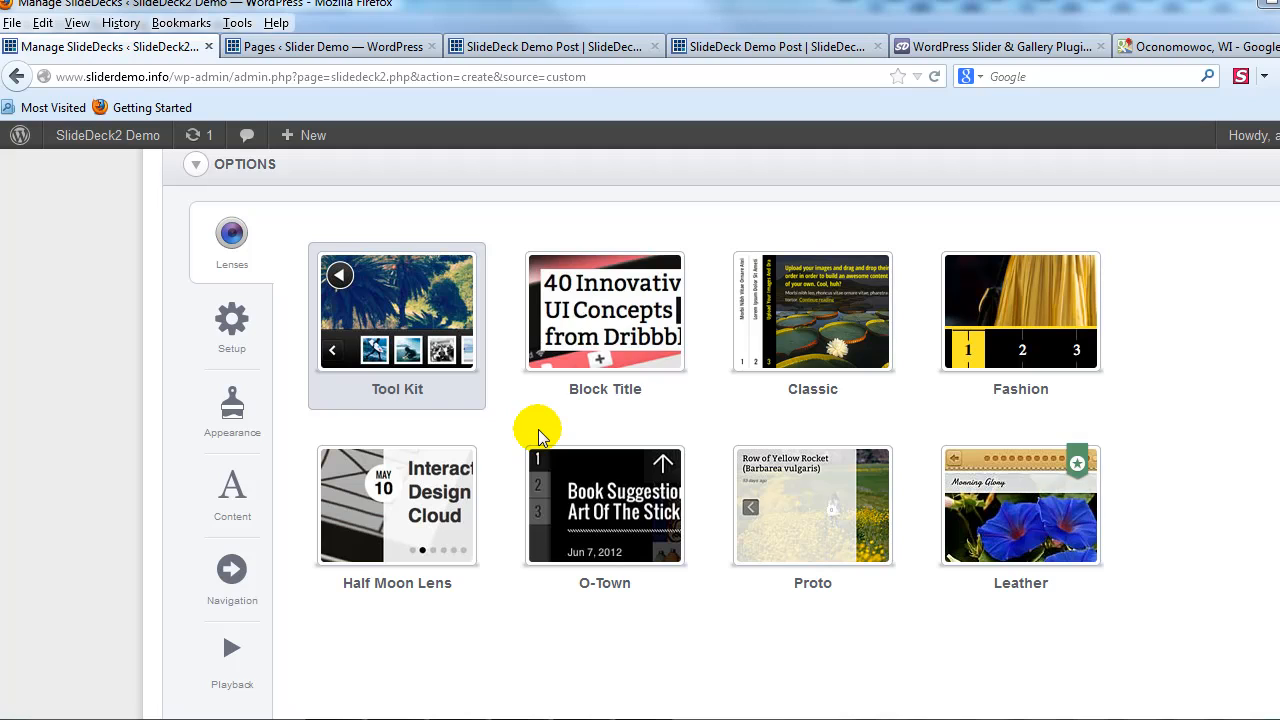
pyautogui.scroll(1, 538, 432)
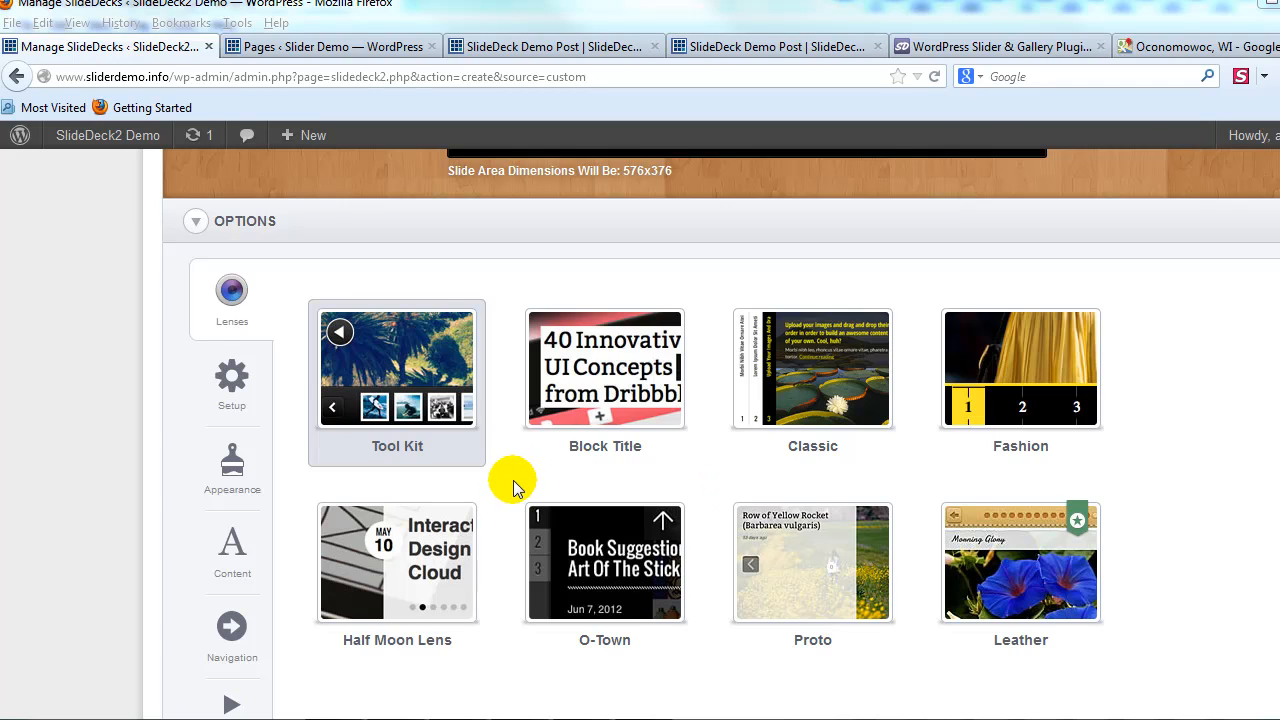
pyautogui.click(130, 353)
pyautogui.scroll(-3, 130, 353)
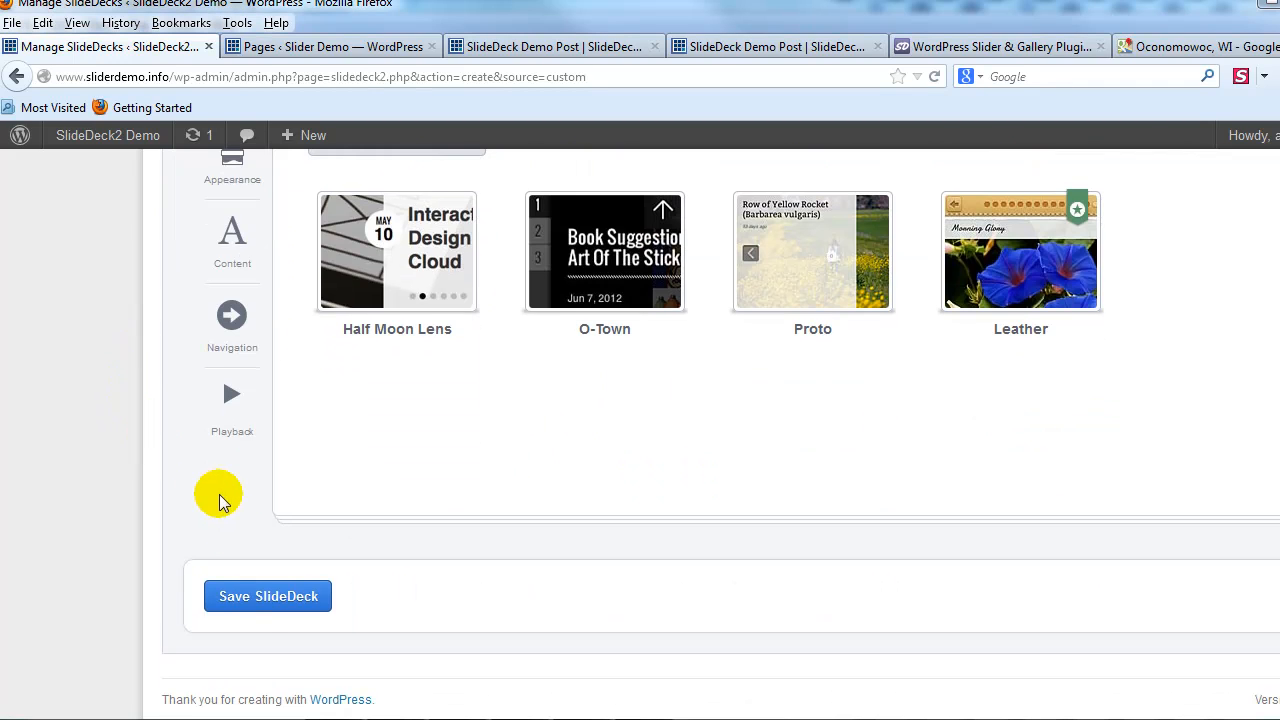
pyautogui.click(277, 605)
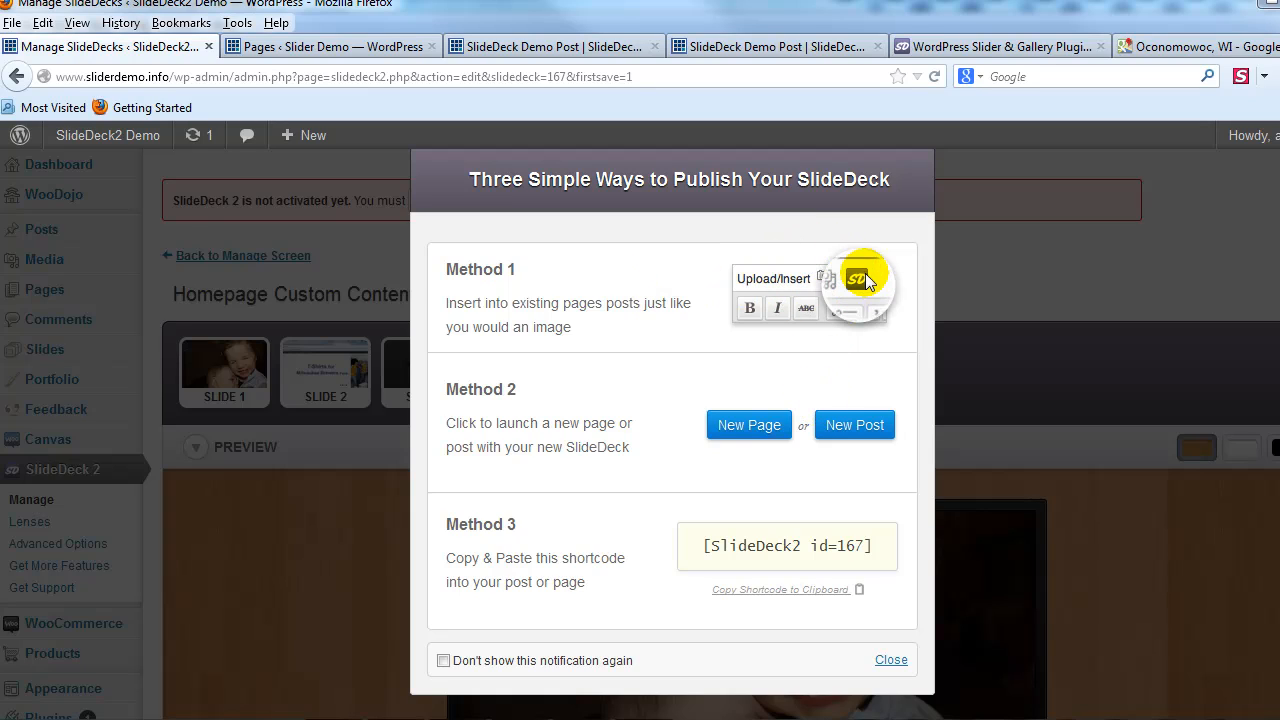
pyautogui.click(890, 662)
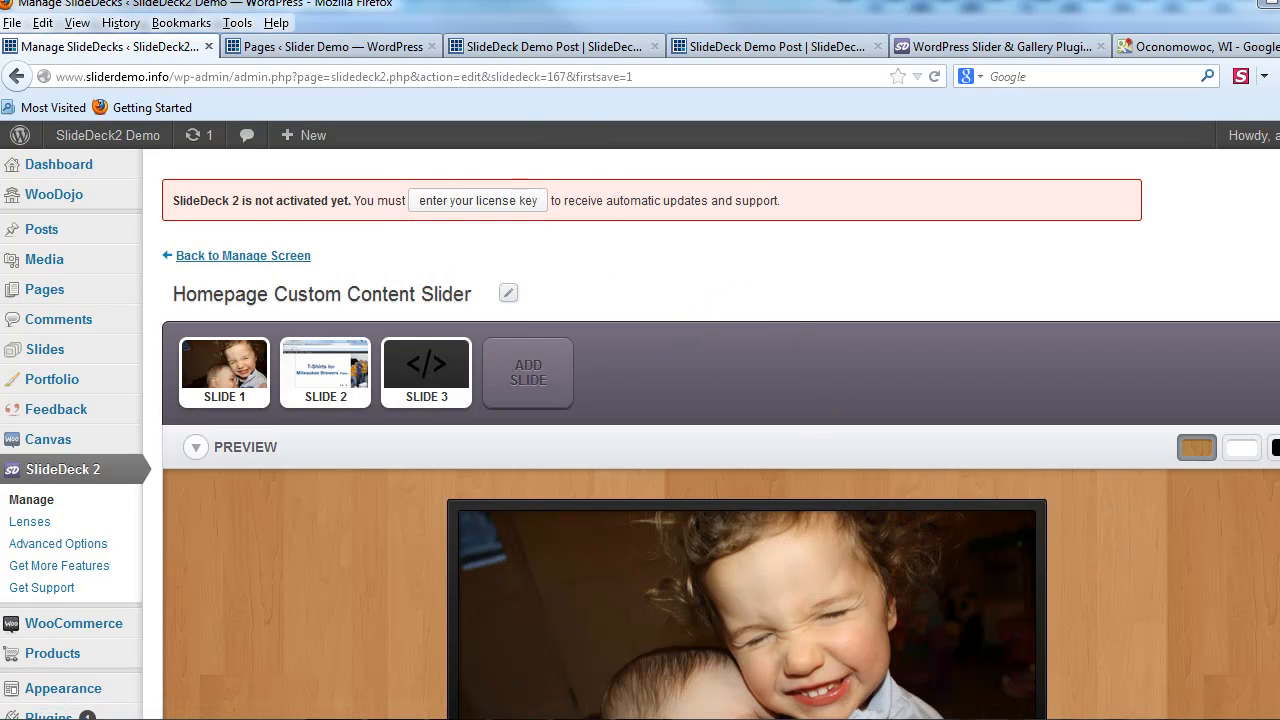
# Step: Open the untitled home page for editing and load the live site's homepage in the demo post's browser tab
pyautogui.click(545, 47)
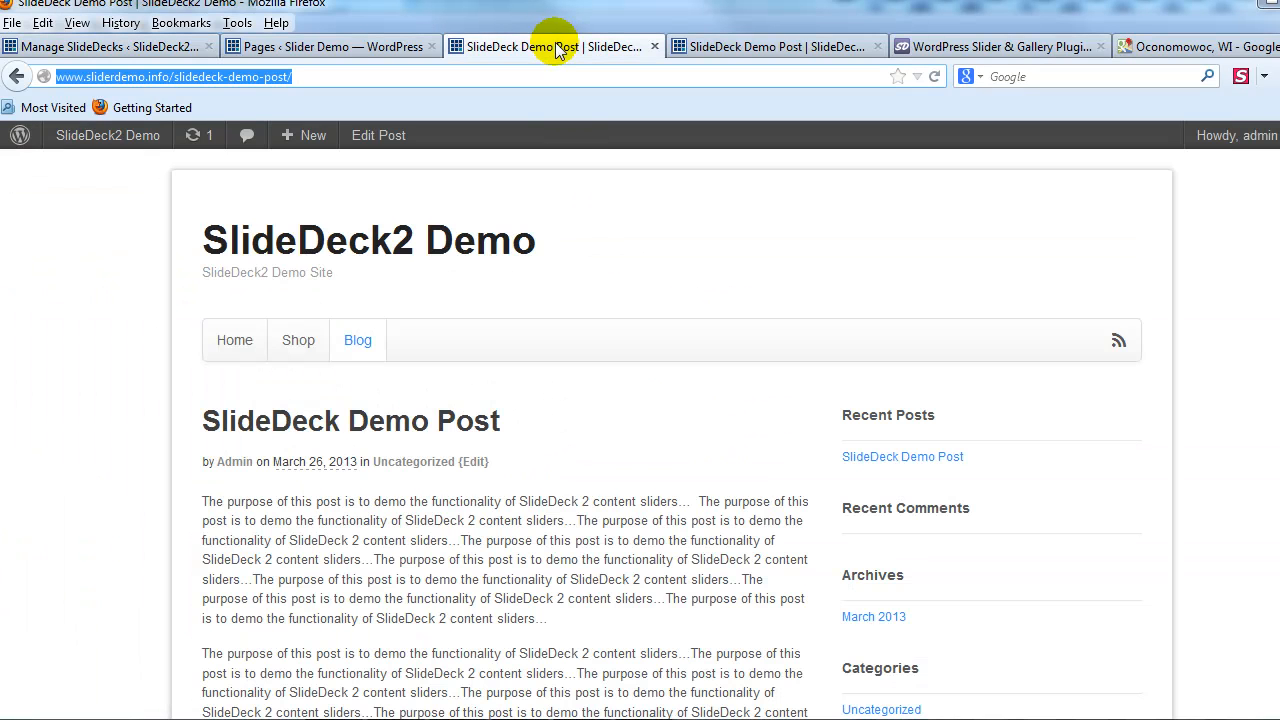
pyautogui.click(360, 50)
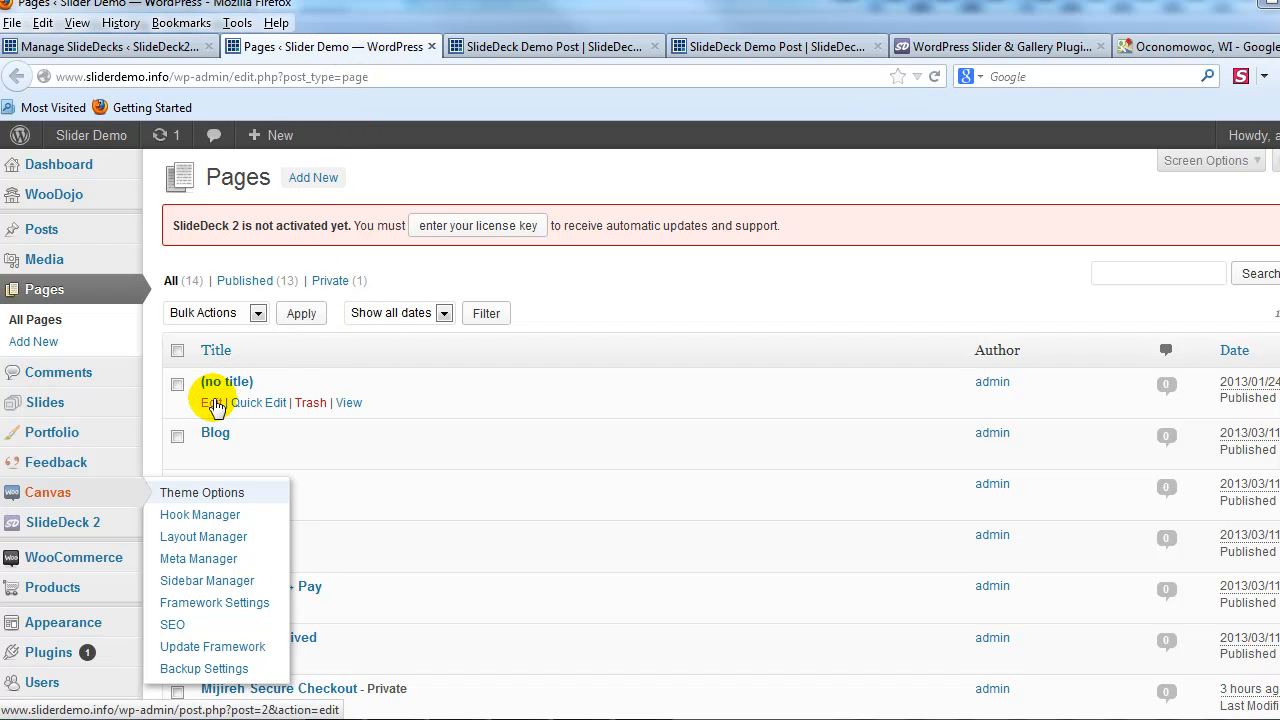
pyautogui.click(214, 402)
pyautogui.click(568, 47)
pyautogui.click(523, 240)
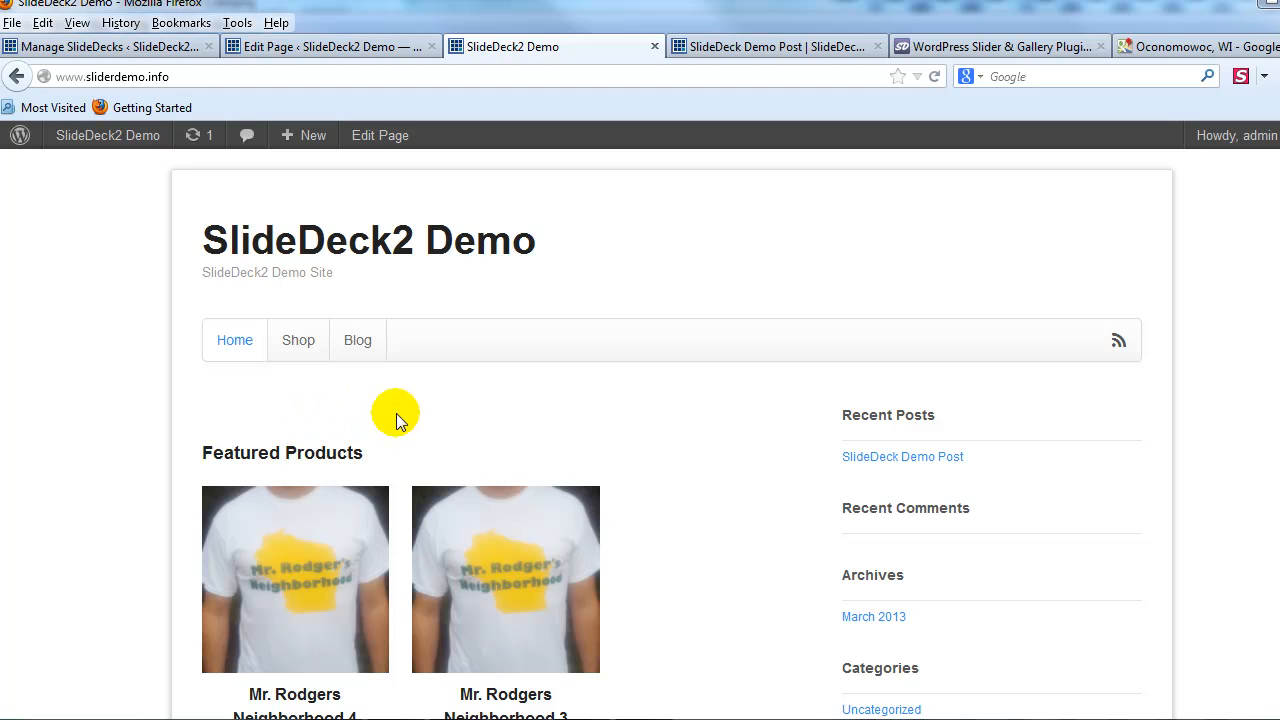
# Step: Insert the Homepage Custom Content Slider above the Featured Products heading in the home page's content and update the page
pyautogui.click(355, 47)
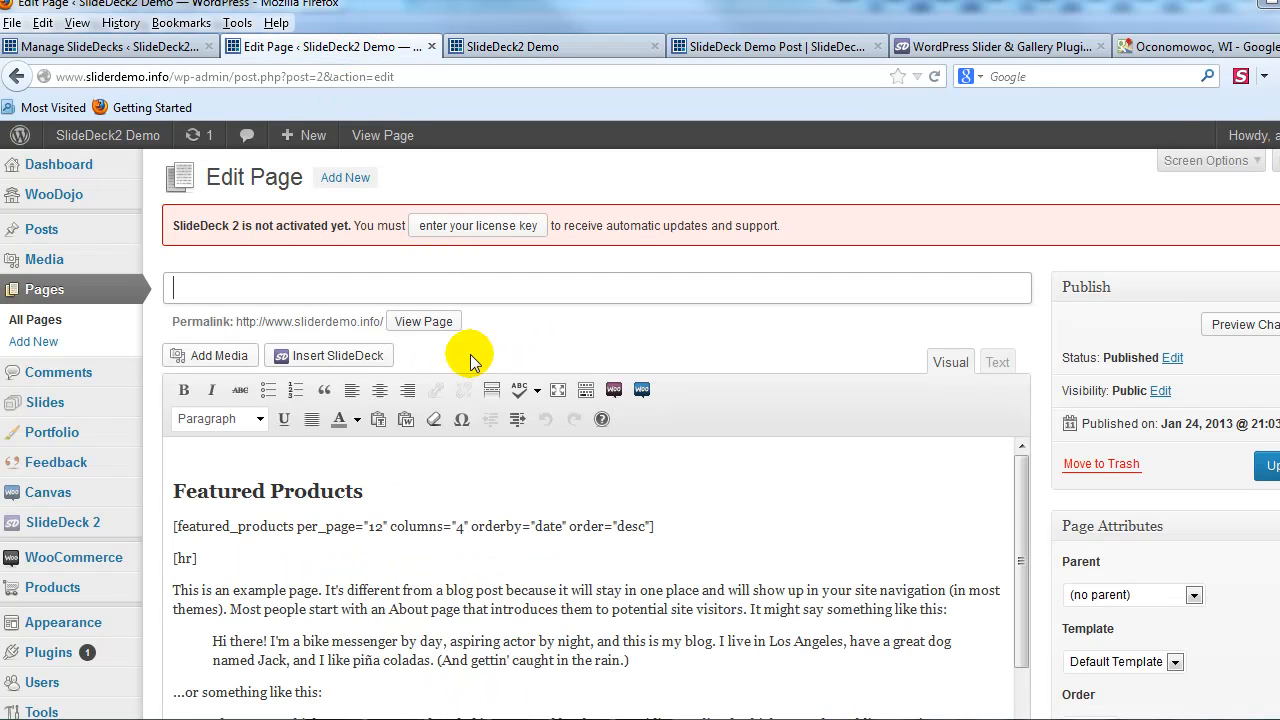
pyautogui.scroll(-2, 524, 360)
pyautogui.click(225, 345)
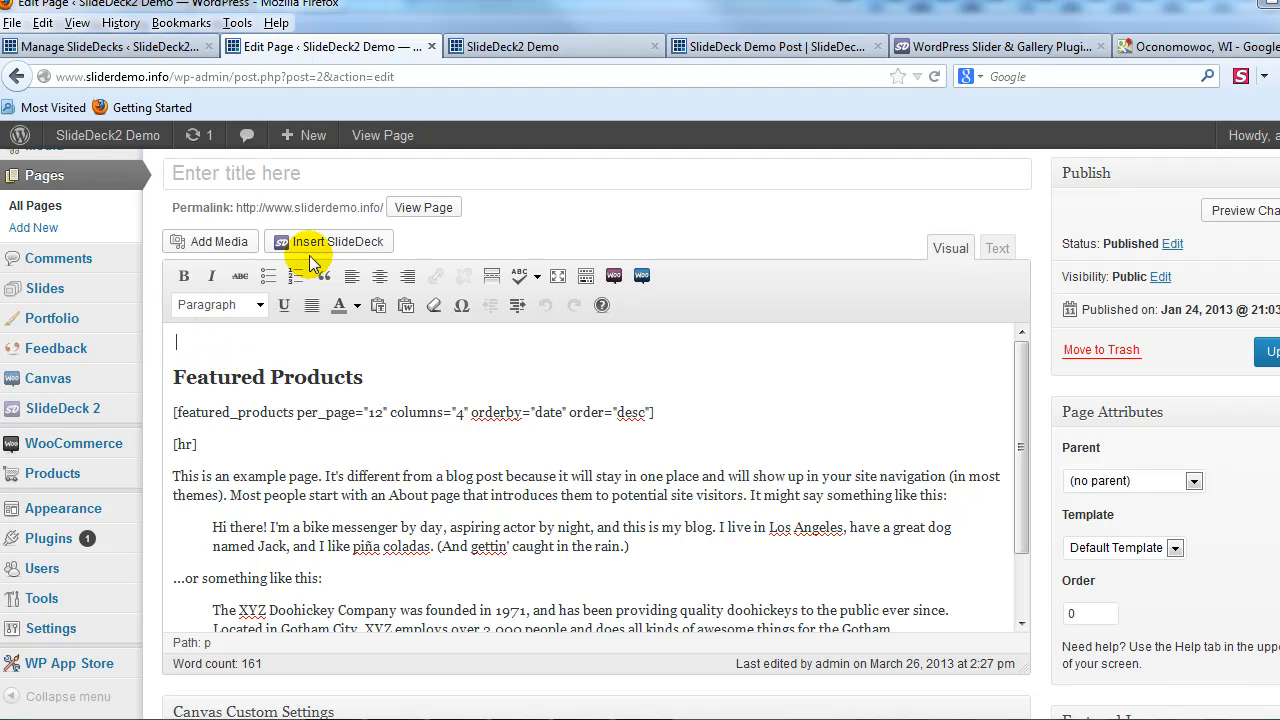
pyautogui.click(345, 244)
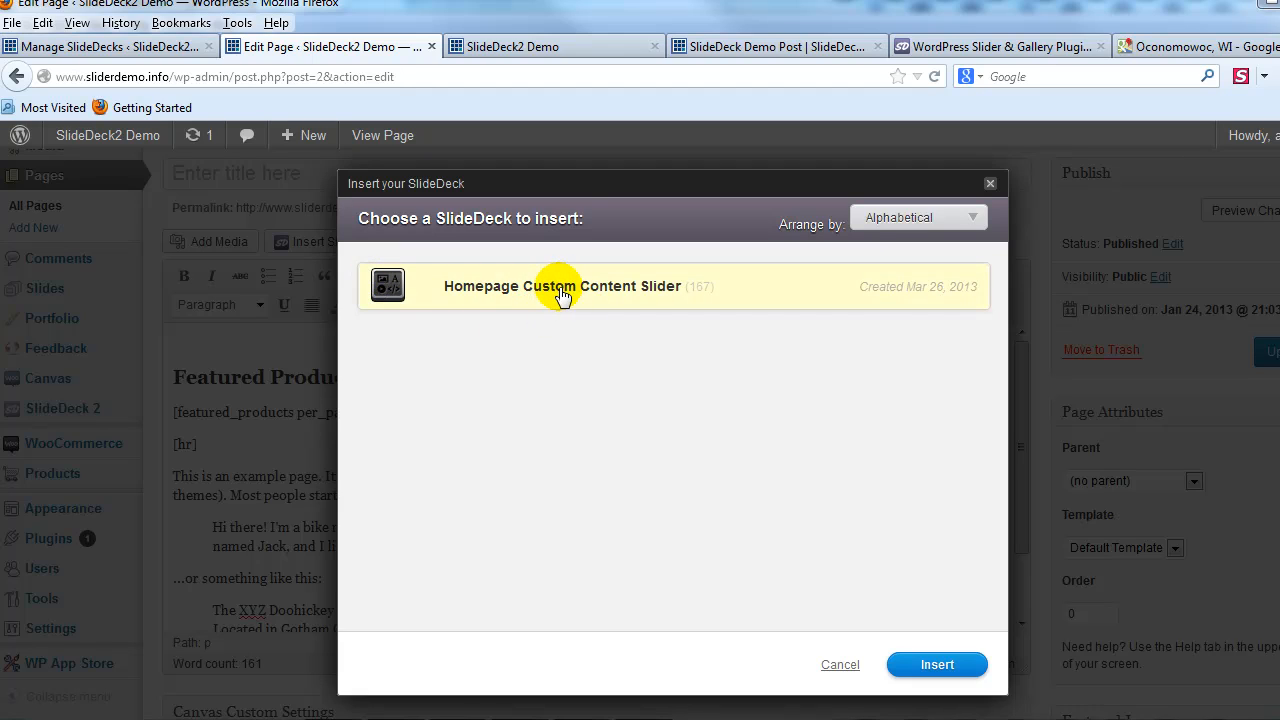
pyautogui.click(562, 292)
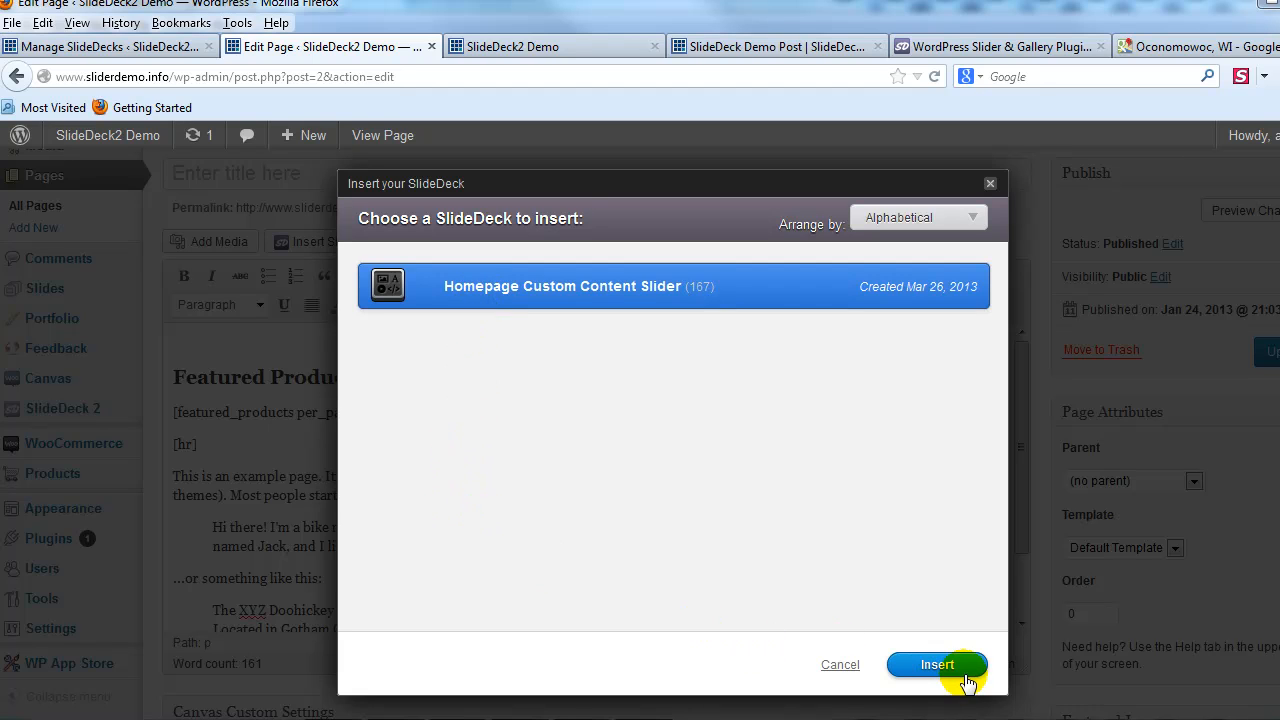
pyautogui.click(937, 665)
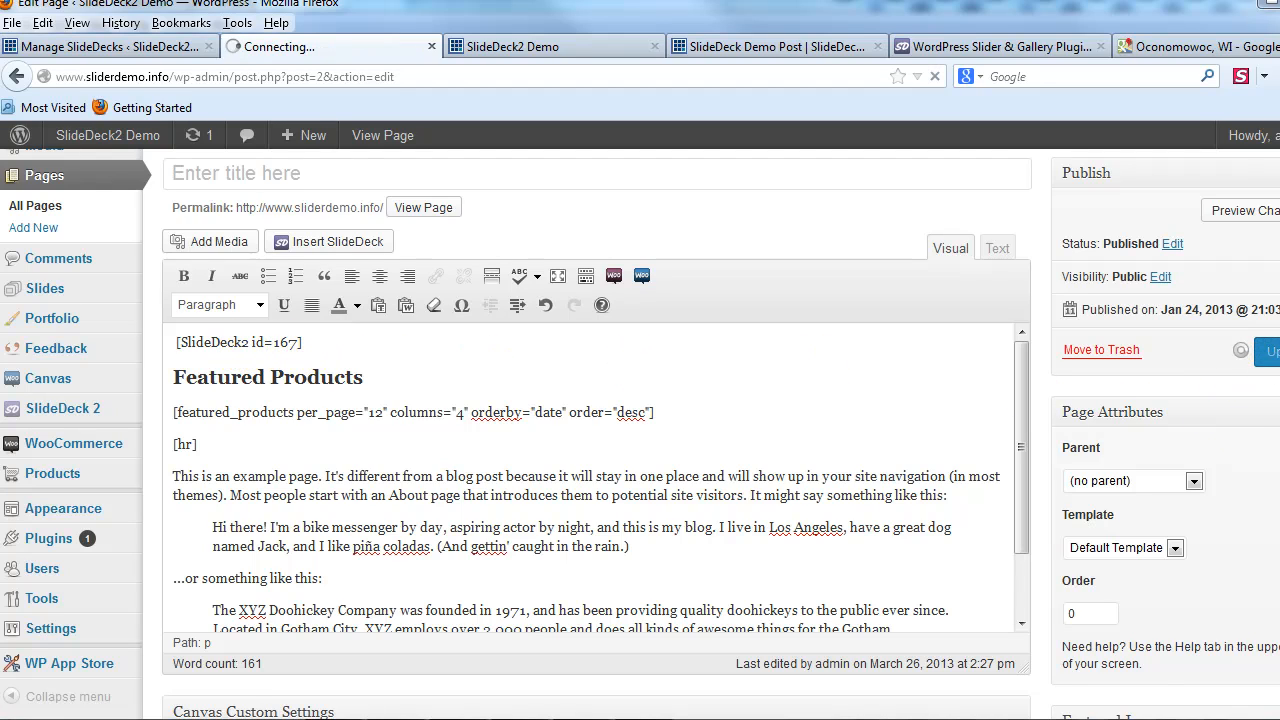
# Step: Check the slider on the live homepage by advancing from the image slide through the video slide to the map slide
pyautogui.click(560, 48)
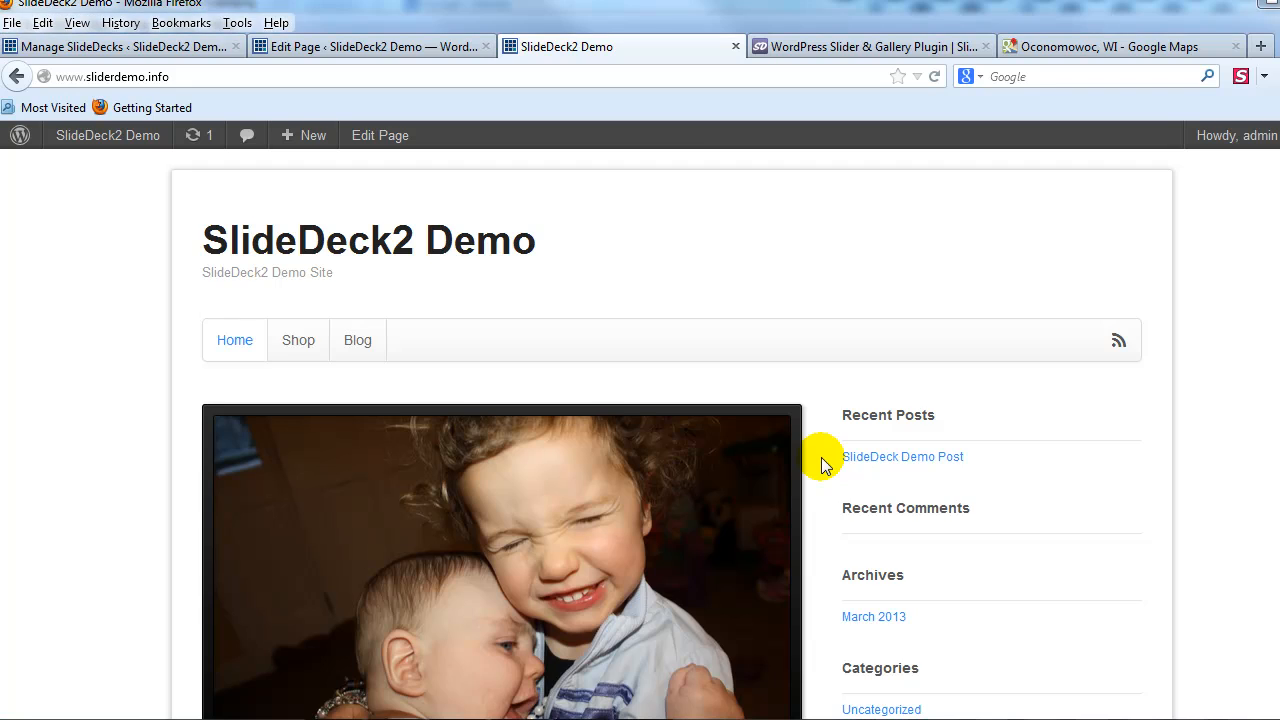
pyautogui.scroll(-4, 823, 463)
pyautogui.scroll(2, 825, 462)
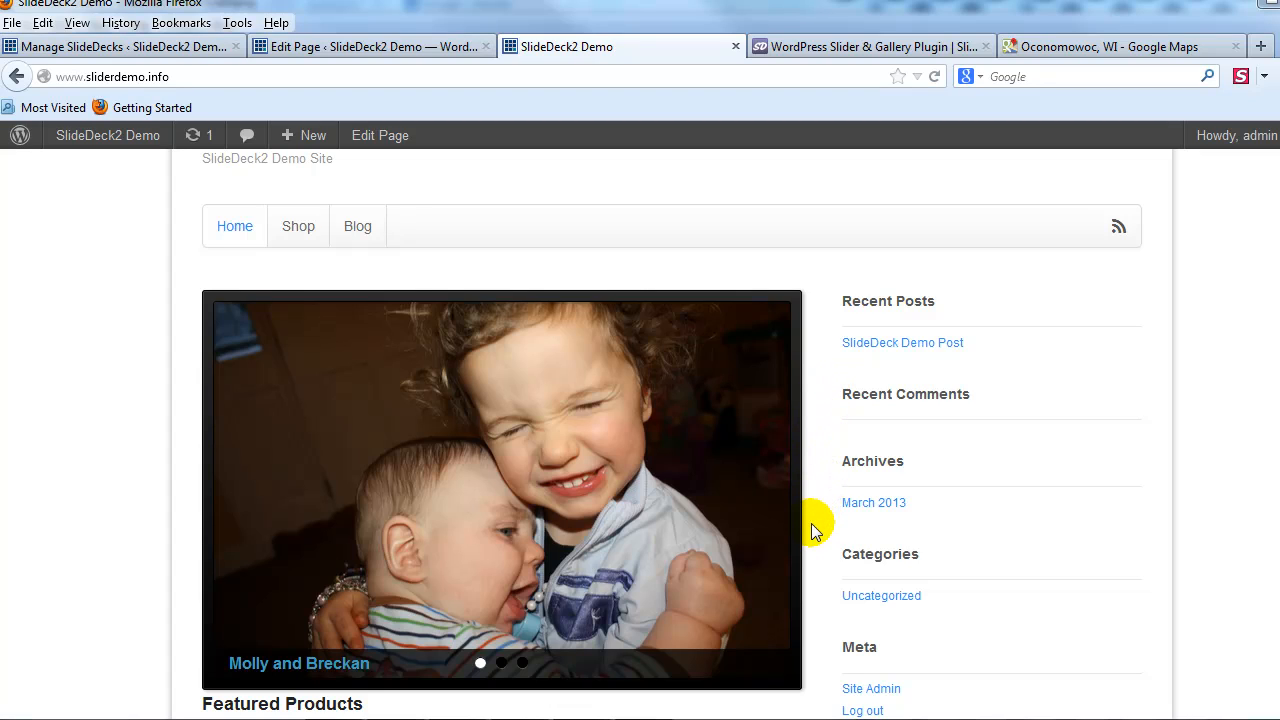
pyautogui.moveTo(766, 408)
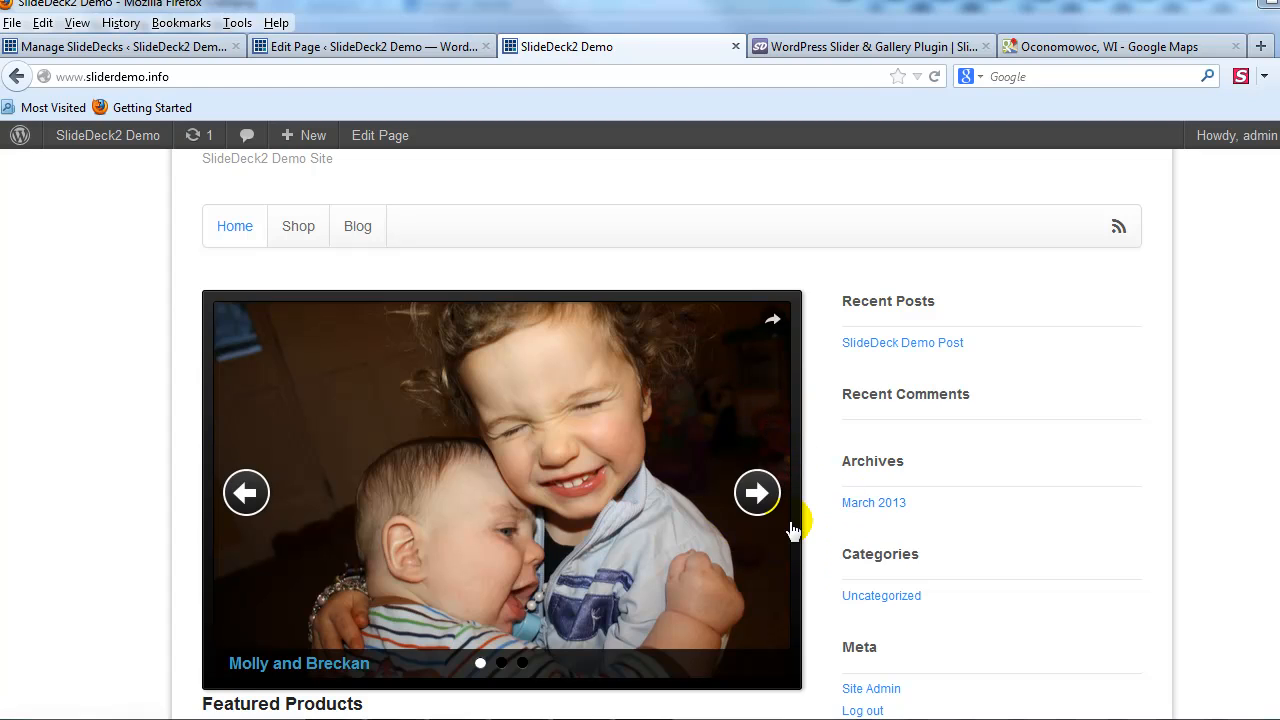
pyautogui.click(764, 508)
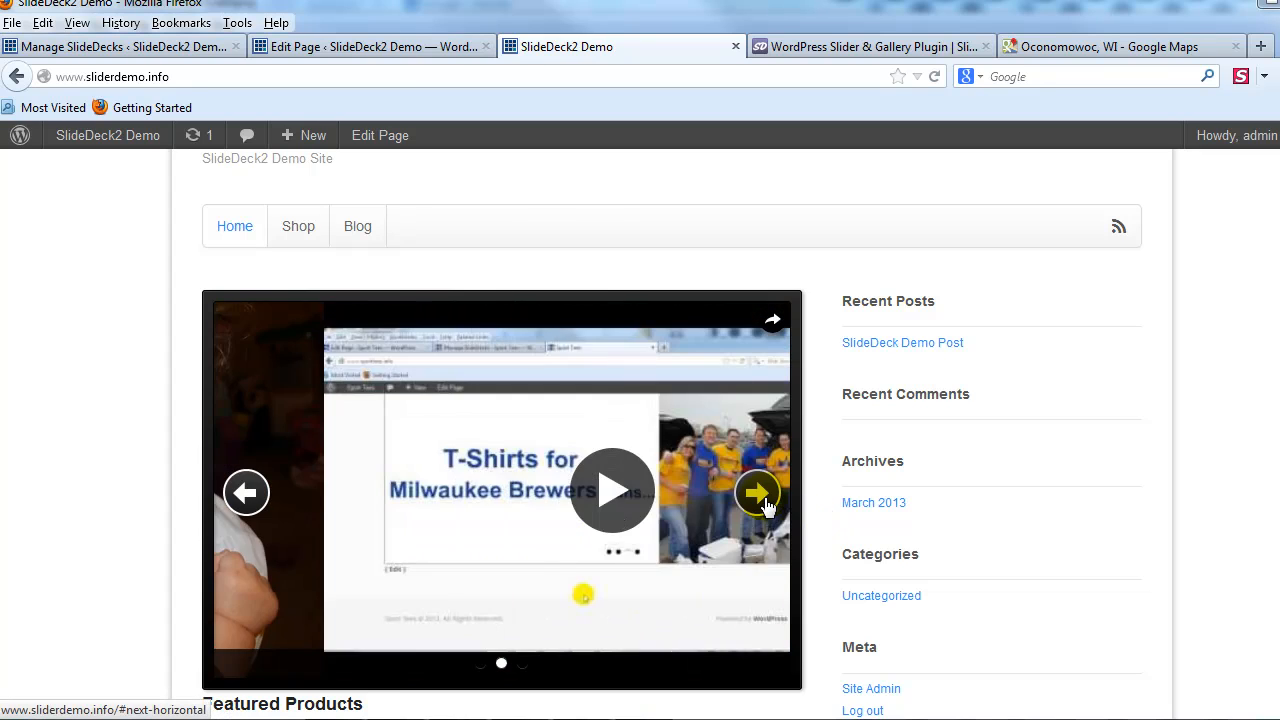
pyautogui.click(757, 495)
pyautogui.scroll(2, 815, 491)
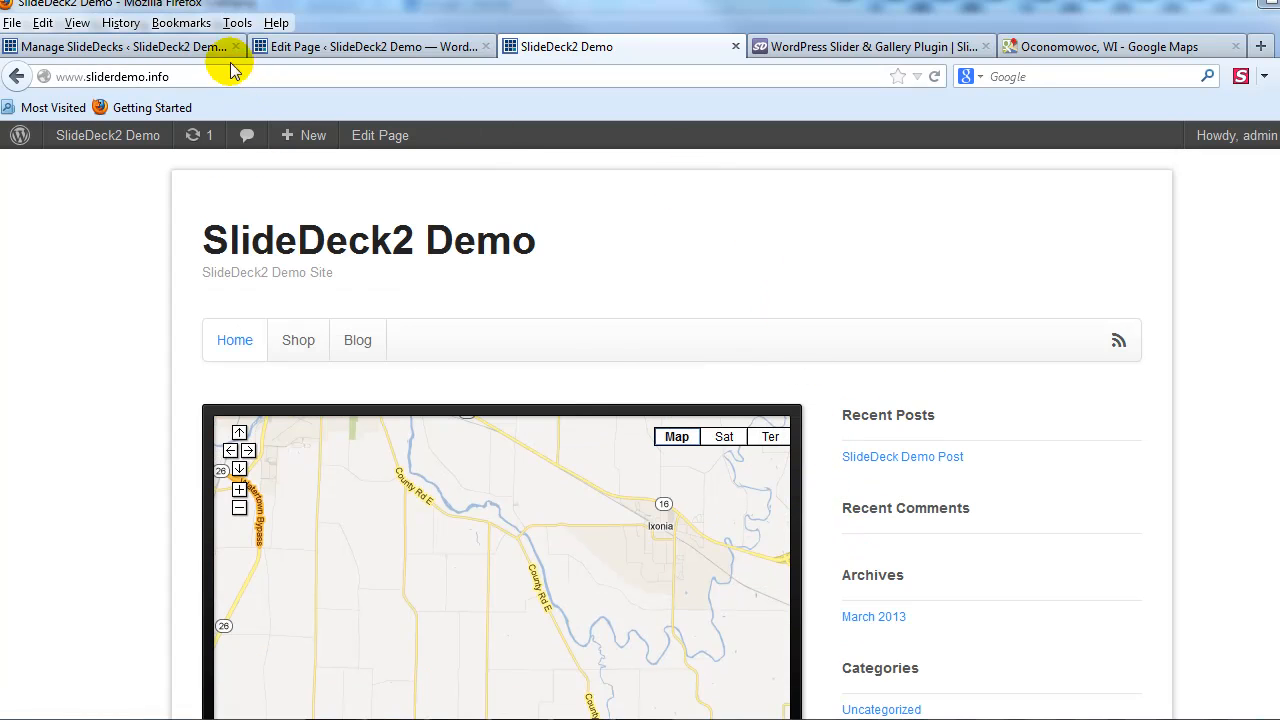
# Step: Return to the slider's editor in SlideDeck 2 and view its Setup options
pyautogui.click(190, 47)
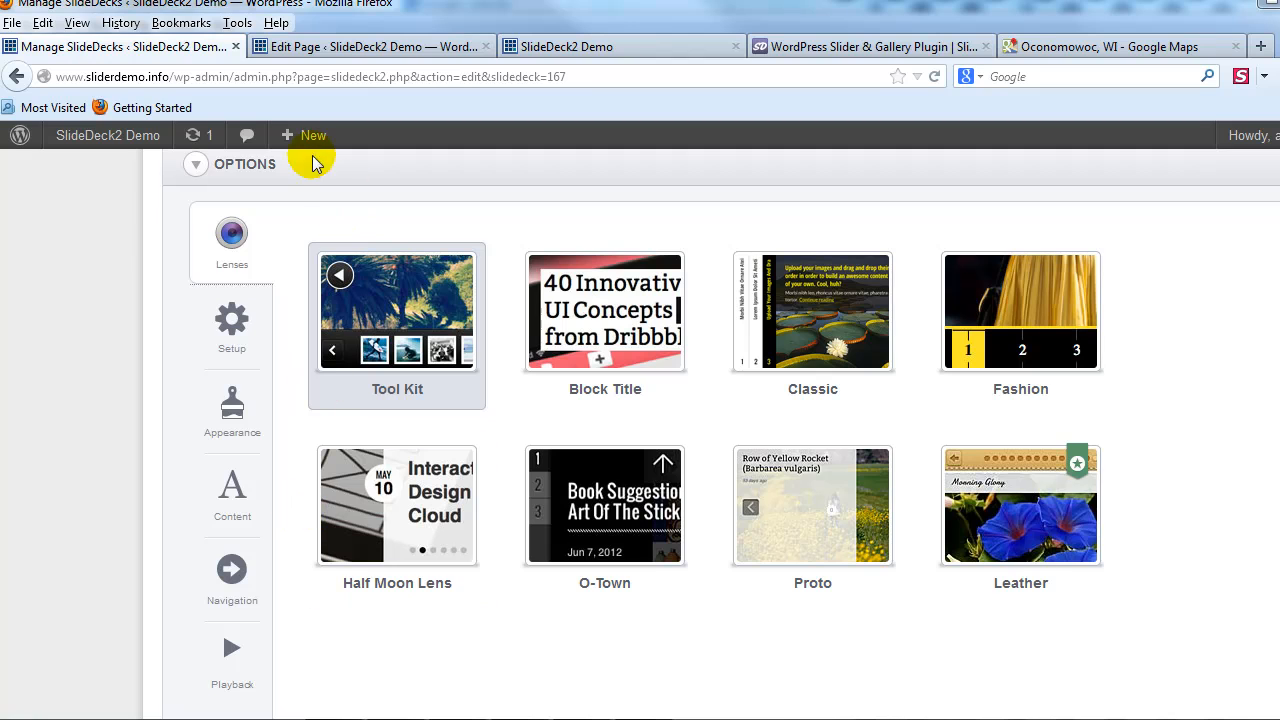
pyautogui.scroll(10, 300, 223)
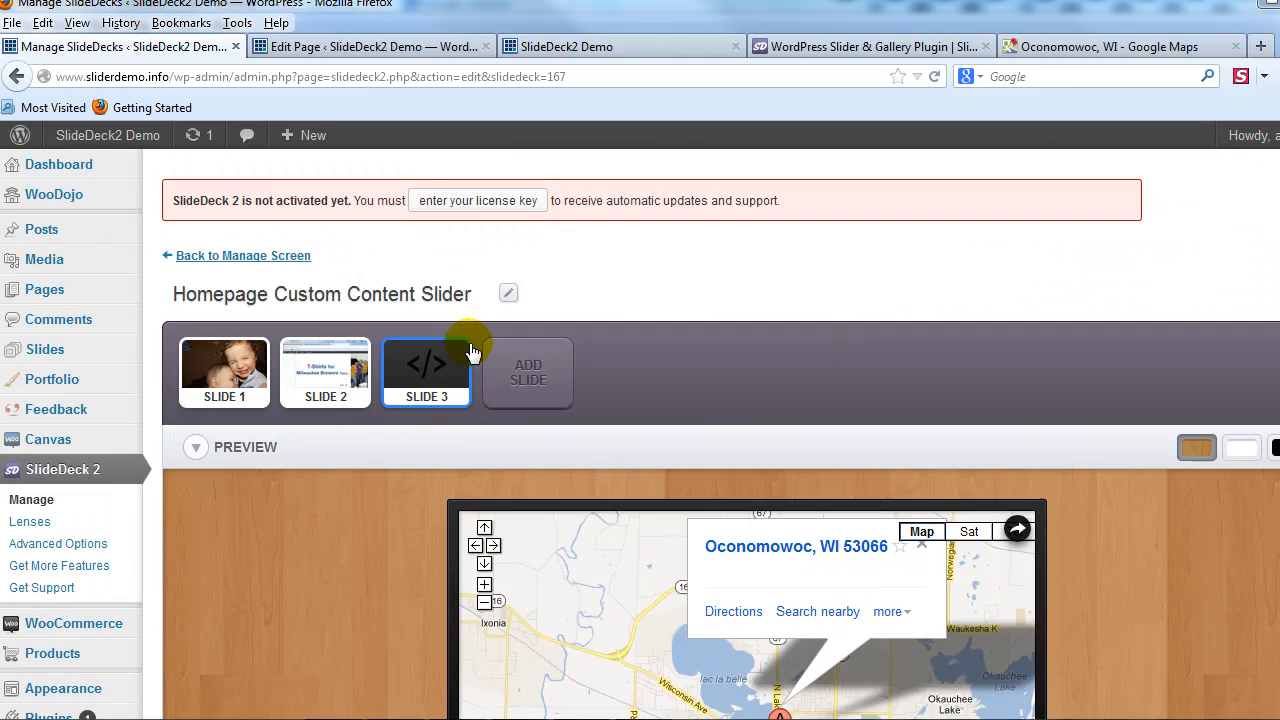
pyautogui.scroll(-5, 435, 377)
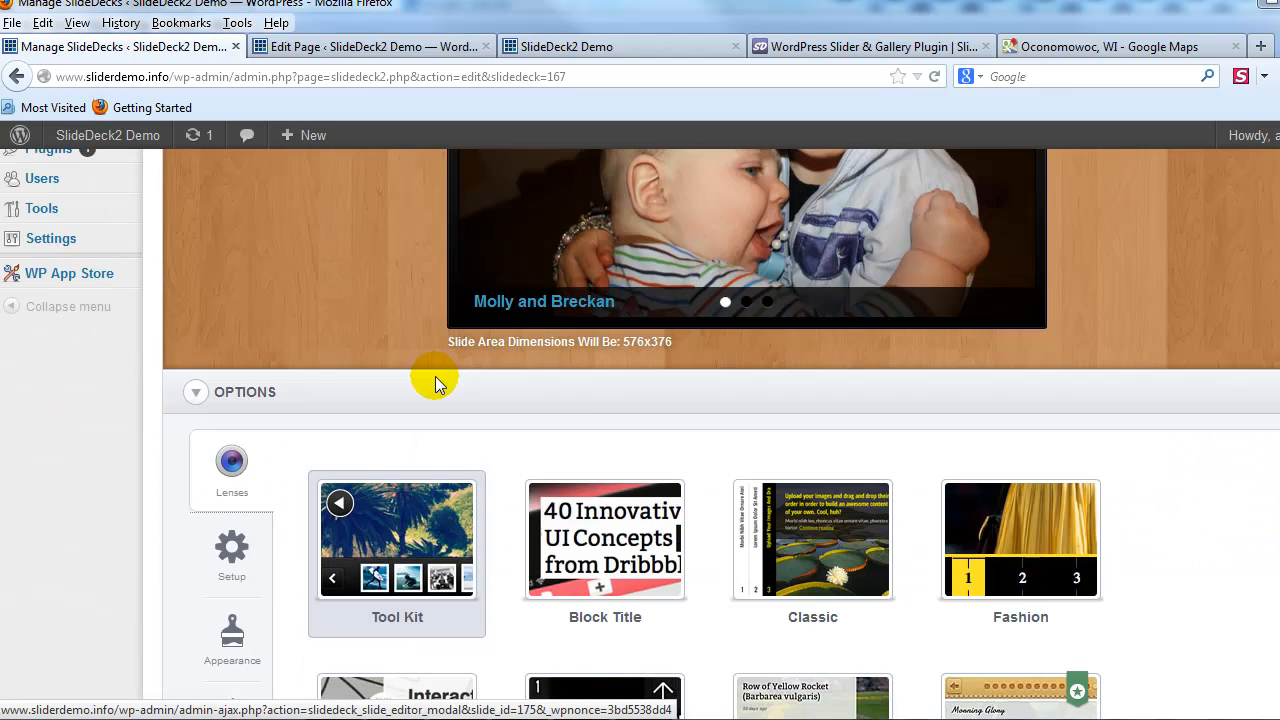
pyautogui.scroll(-2, 435, 377)
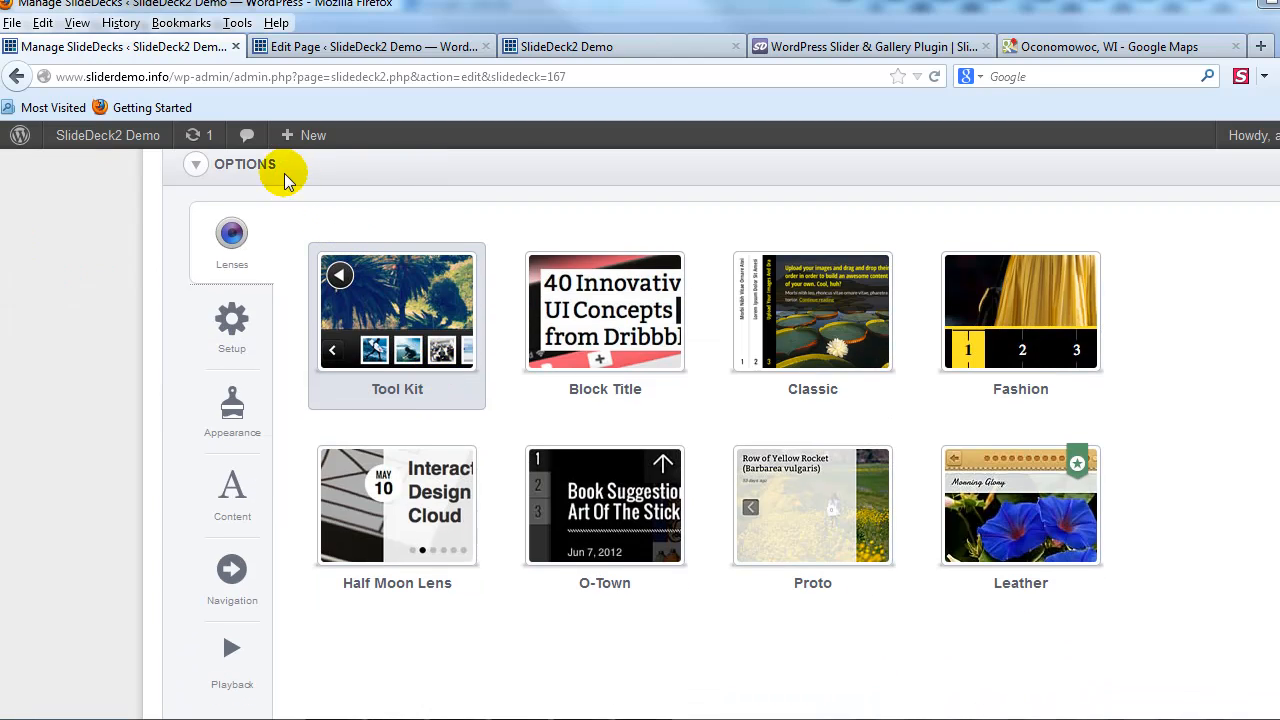
pyautogui.click(247, 342)
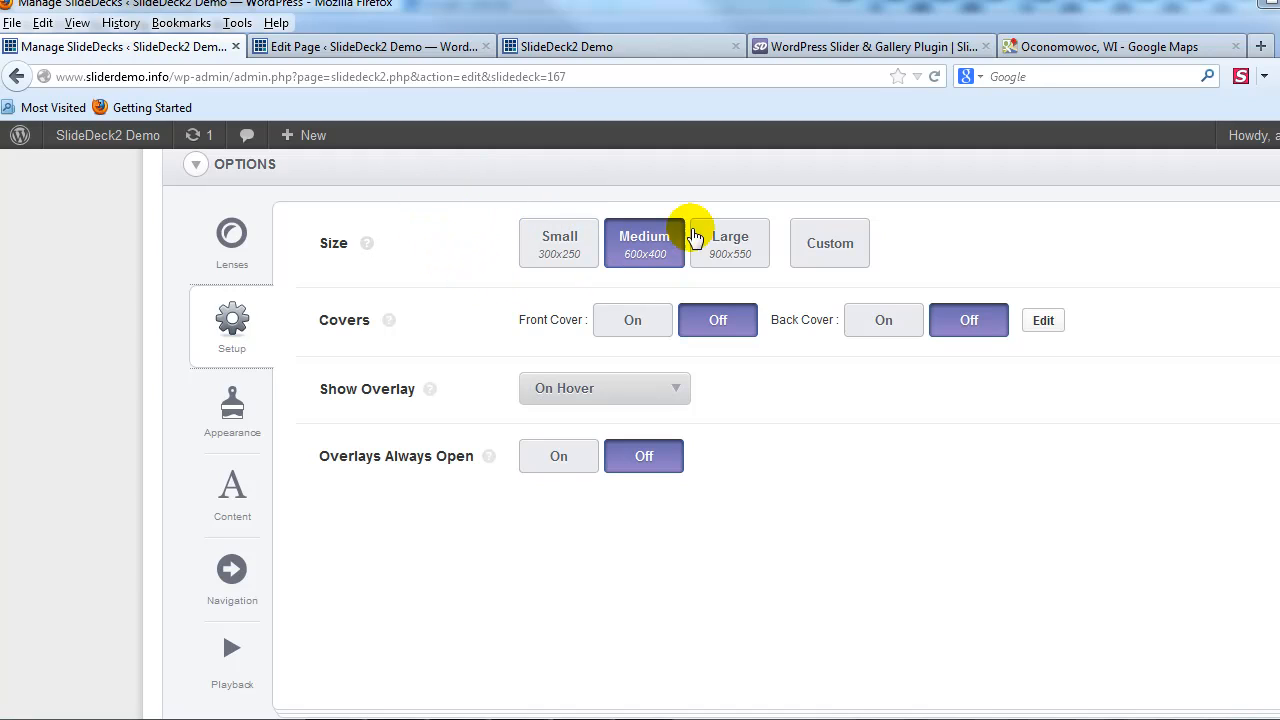
# Step: Check how the slider fits the live homepage's content column and bring up the slider's Appearance options in its editor
pyautogui.click(606, 44)
pyautogui.scroll(-3, 757, 414)
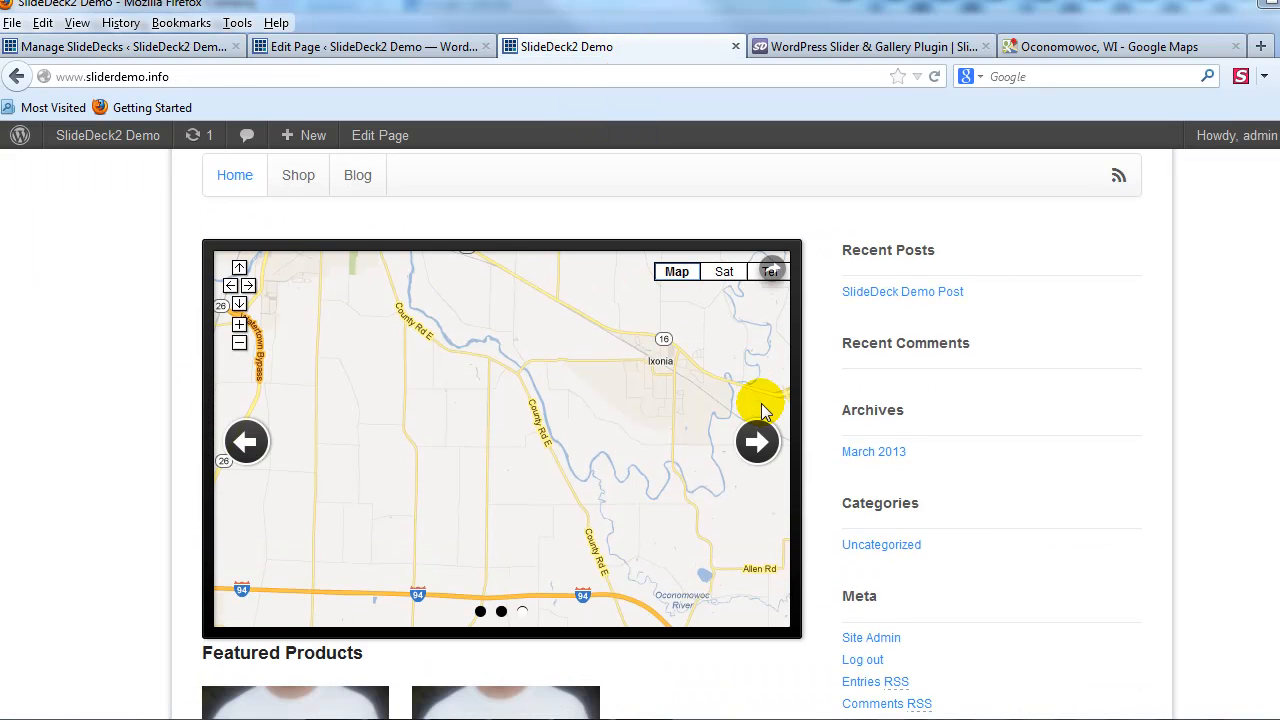
pyautogui.scroll(2, 757, 378)
pyautogui.click(137, 46)
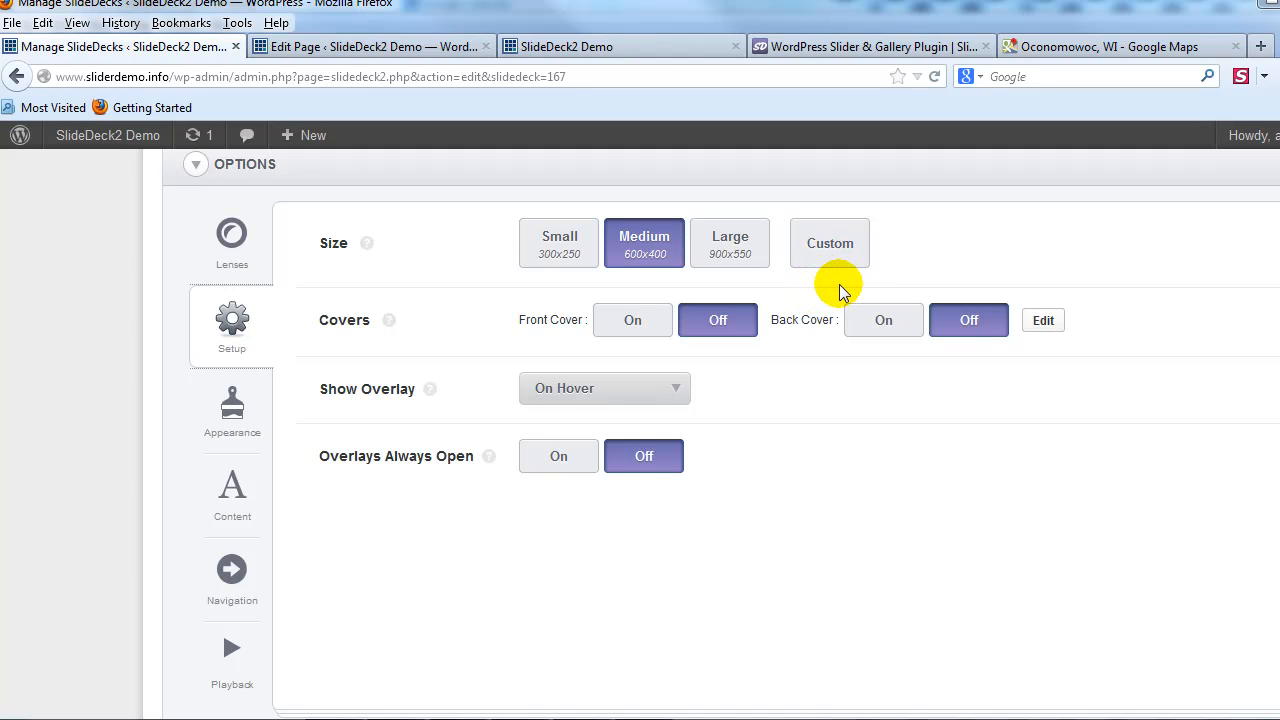
pyautogui.click(257, 416)
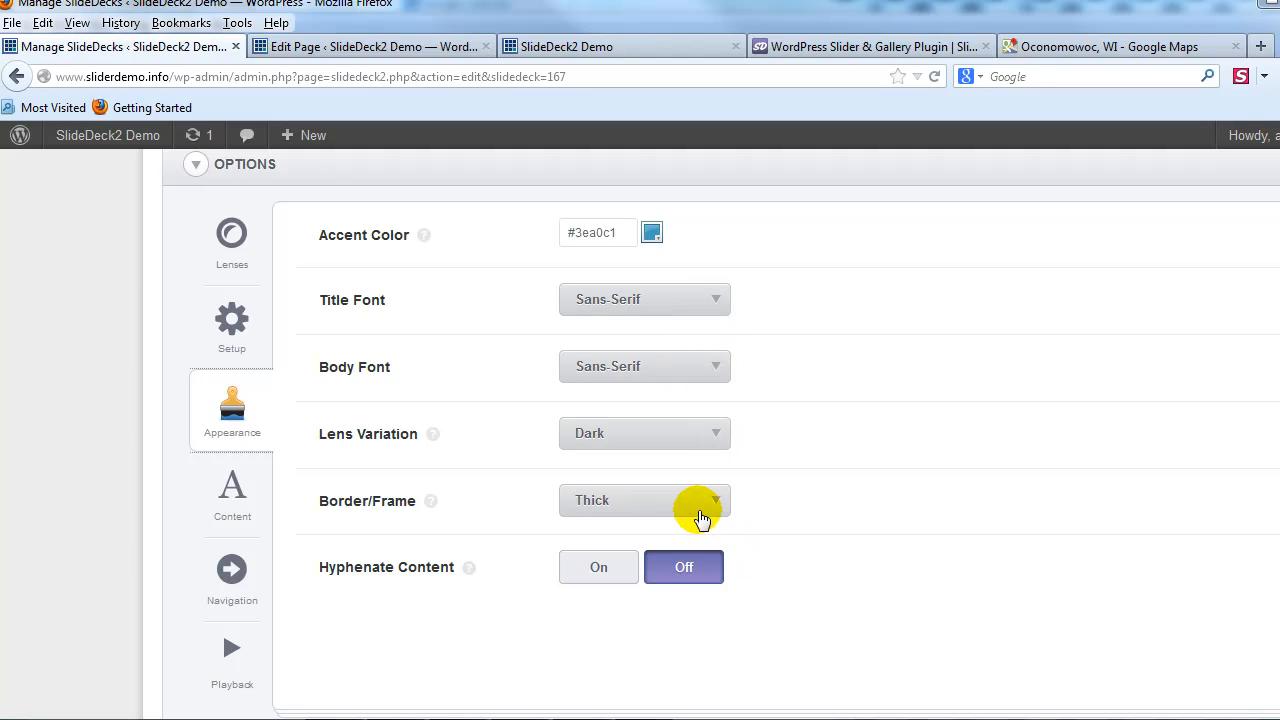
# Step: Review the Border/Frame choices in the Appearance options and compare them with the slider's frame on the live homepage
pyautogui.click(618, 505)
pyautogui.click(690, 50)
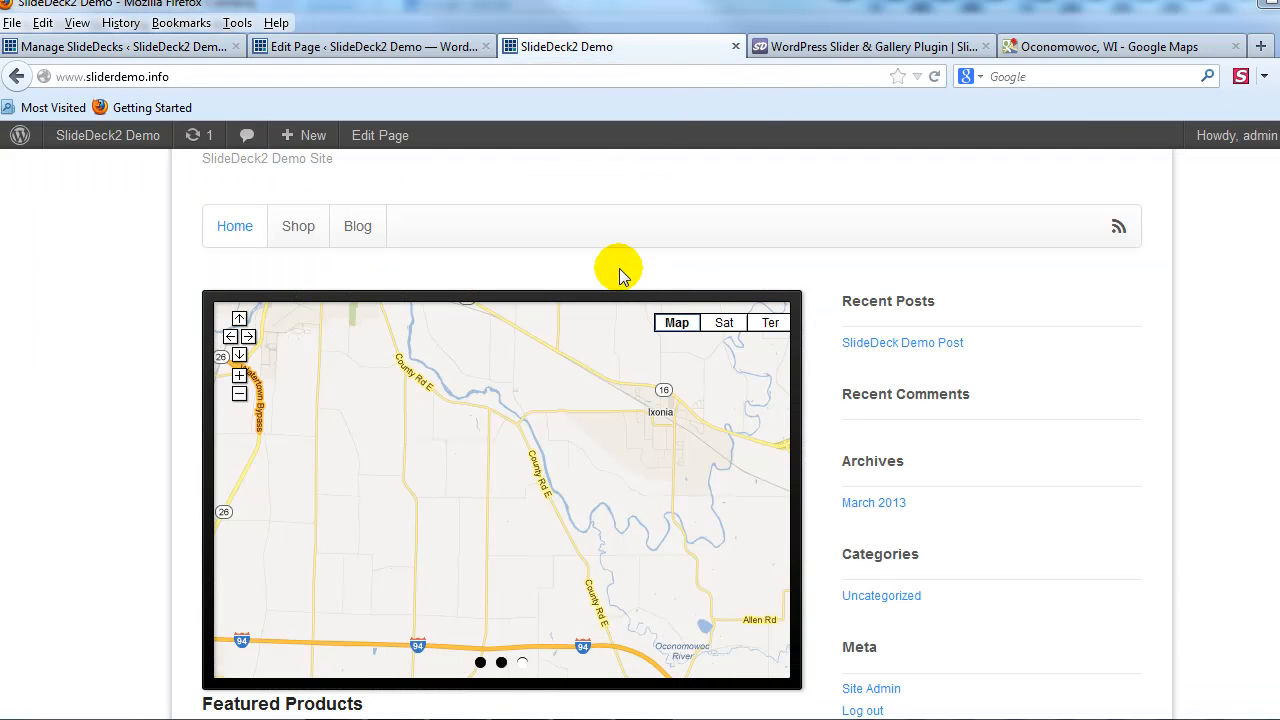
pyautogui.moveTo(366, 294)
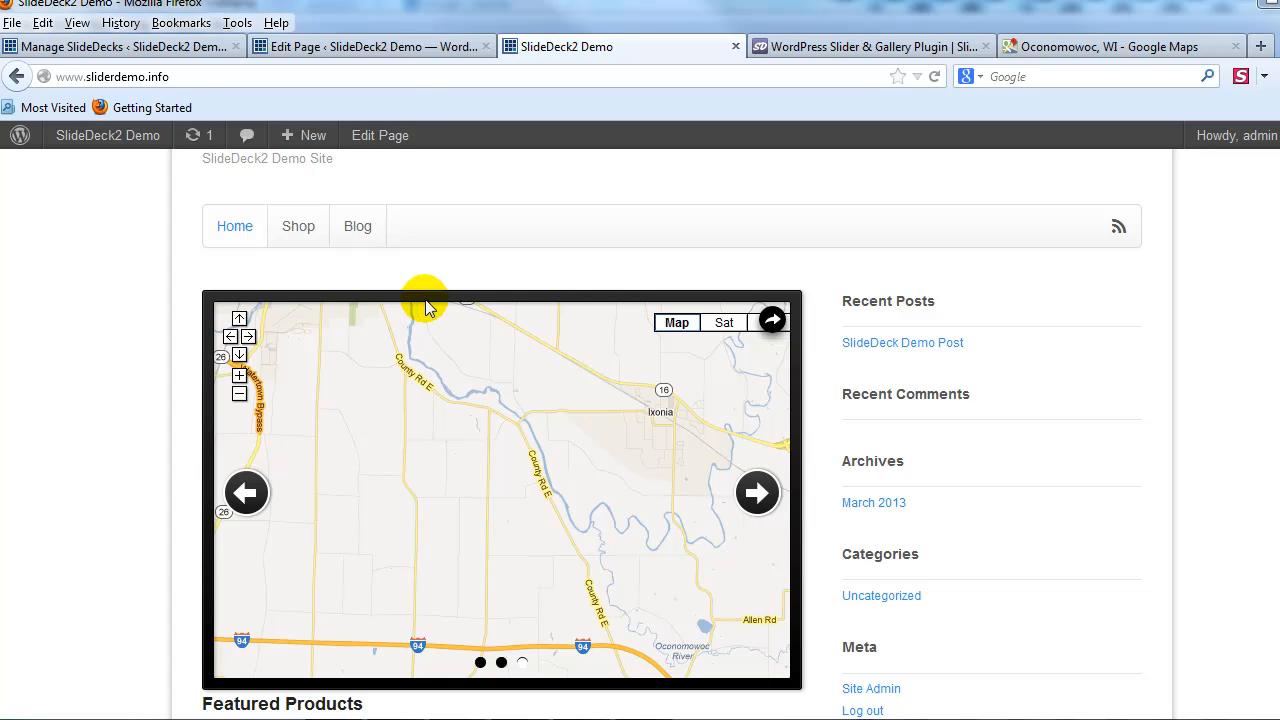
pyautogui.click(206, 46)
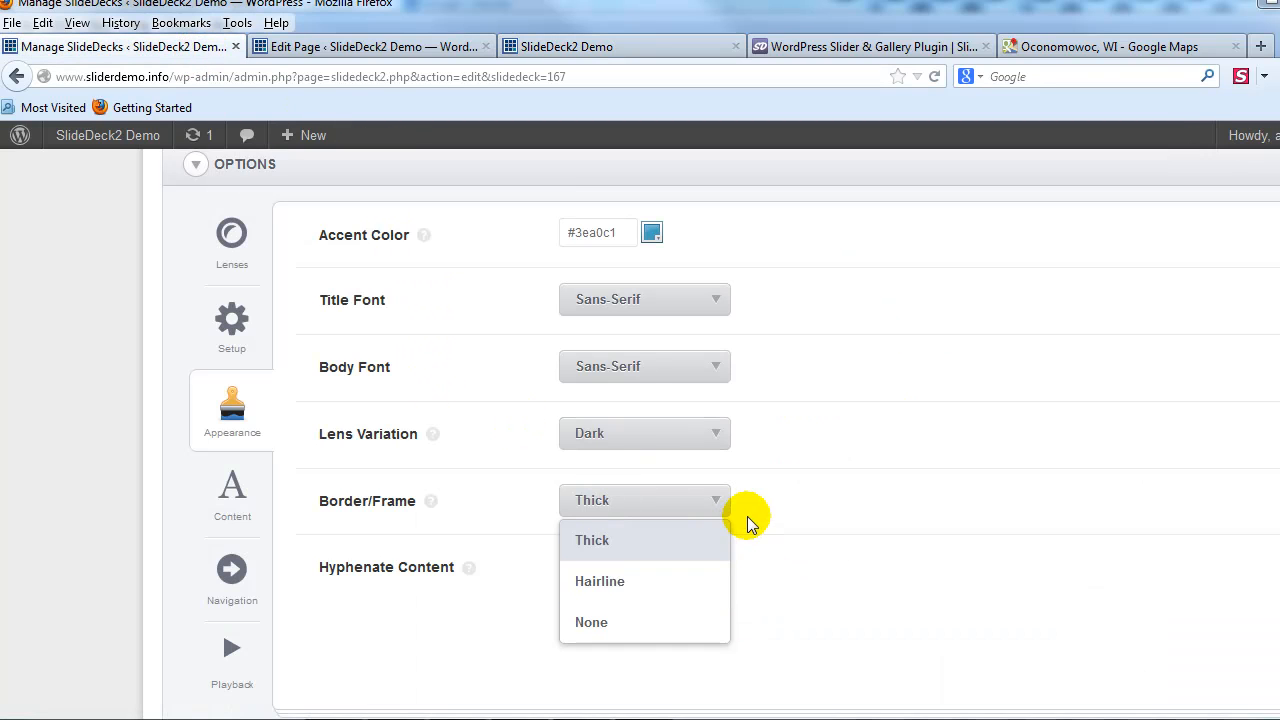
pyautogui.click(740, 548)
# Step: Review the Content options for slide linking and link opening, checking the image slide on the live homepage
pyautogui.click(232, 488)
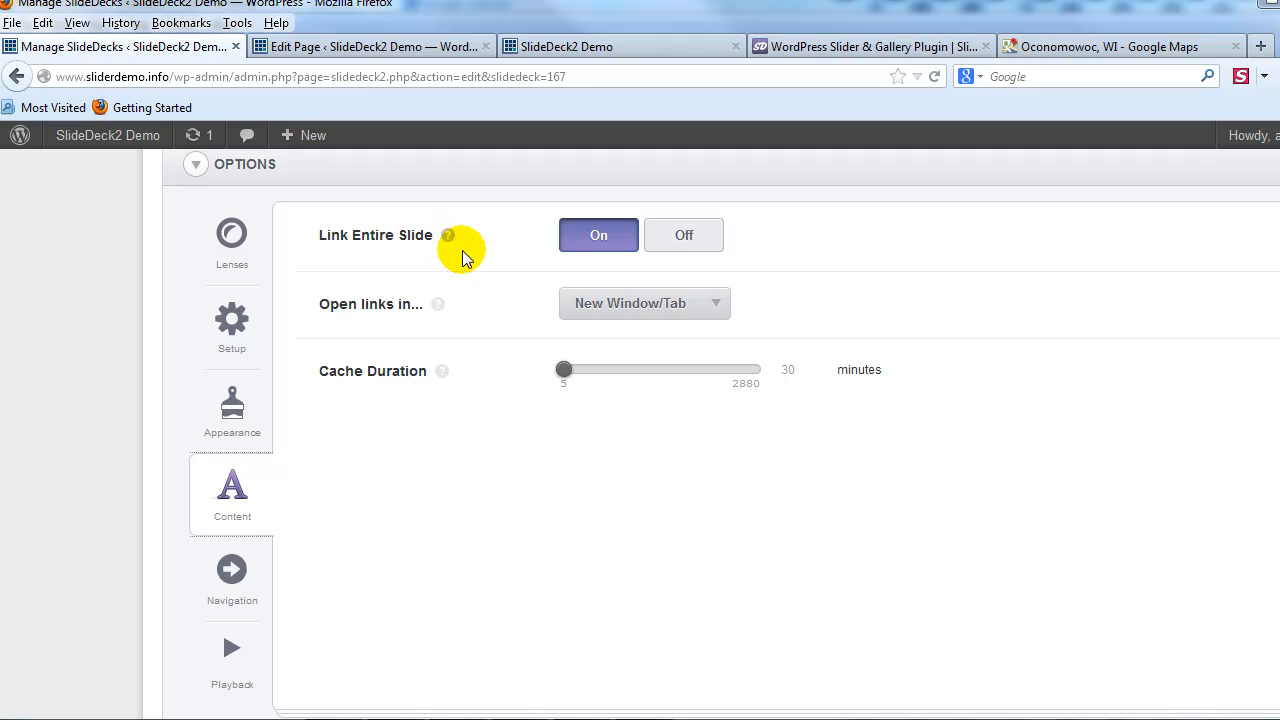
pyautogui.click(636, 52)
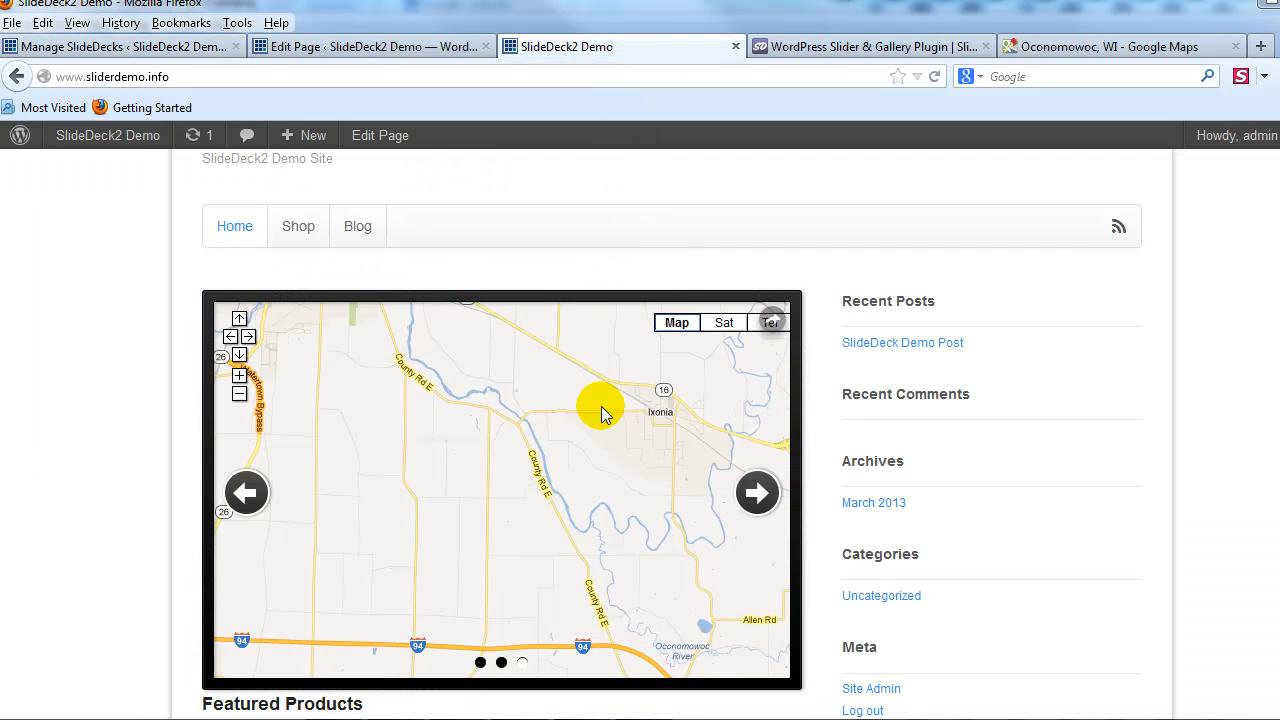
pyautogui.click(755, 510)
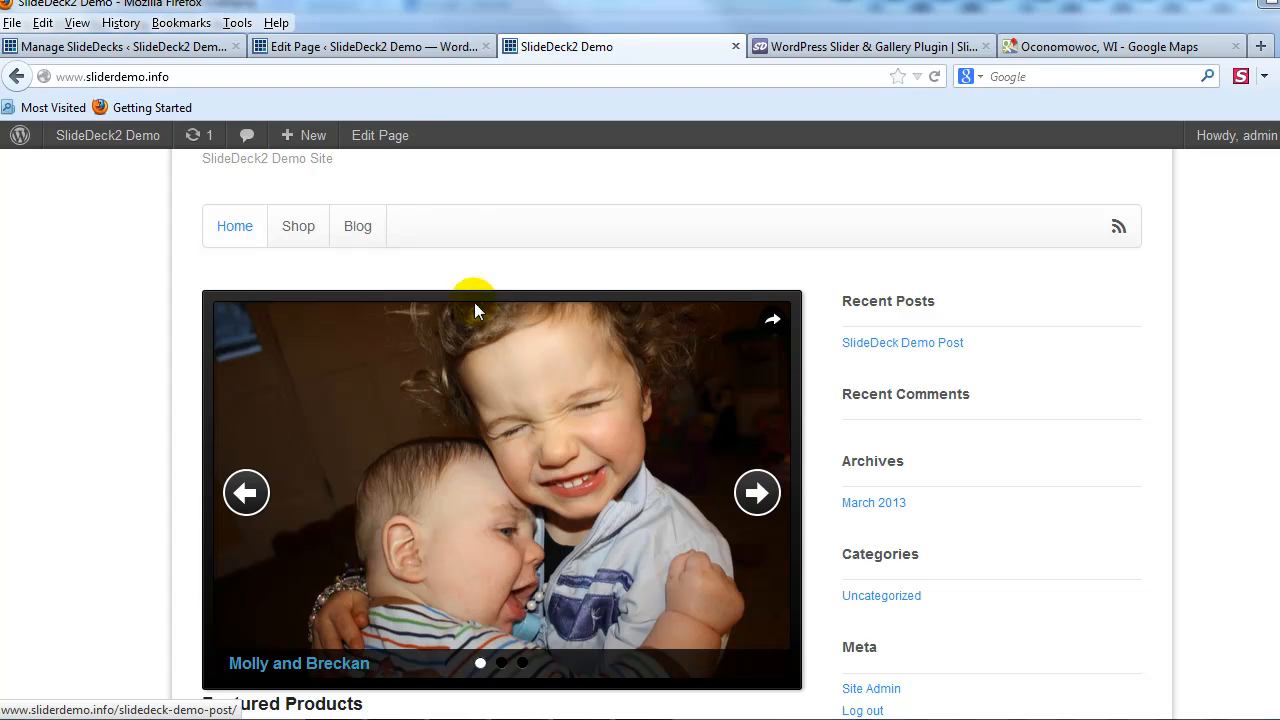
pyautogui.click(409, 47)
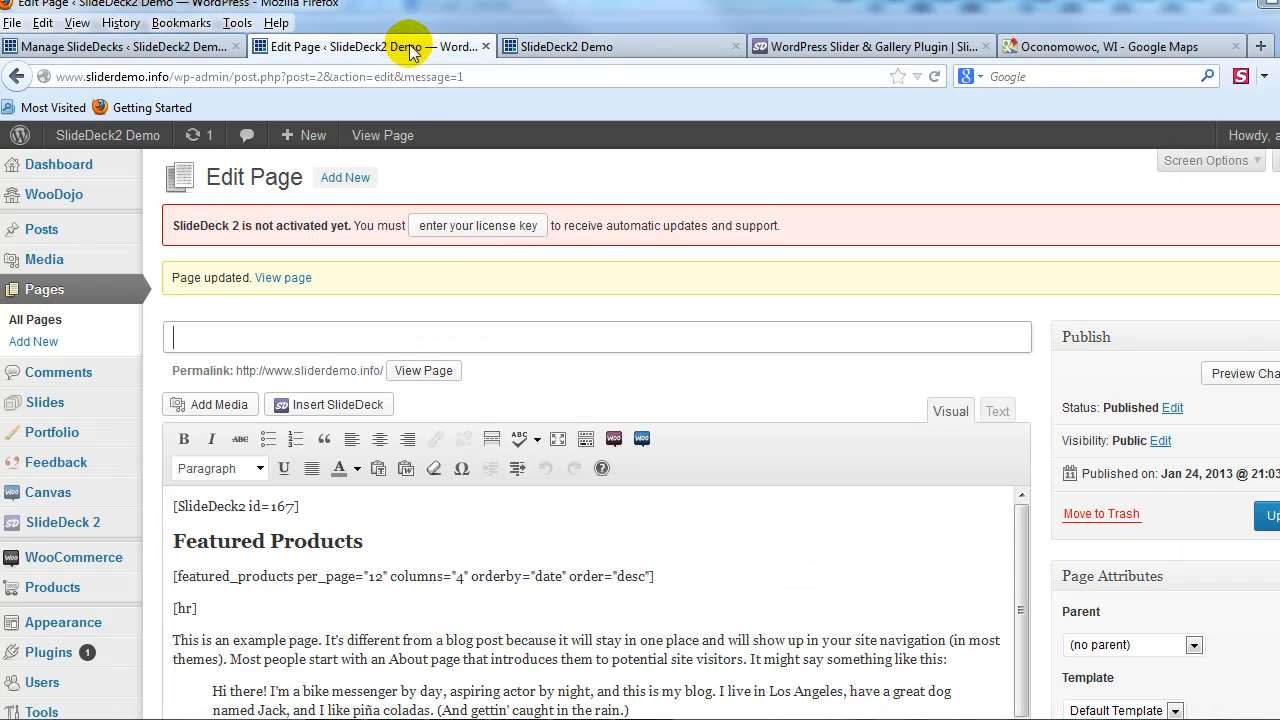
pyautogui.click(148, 45)
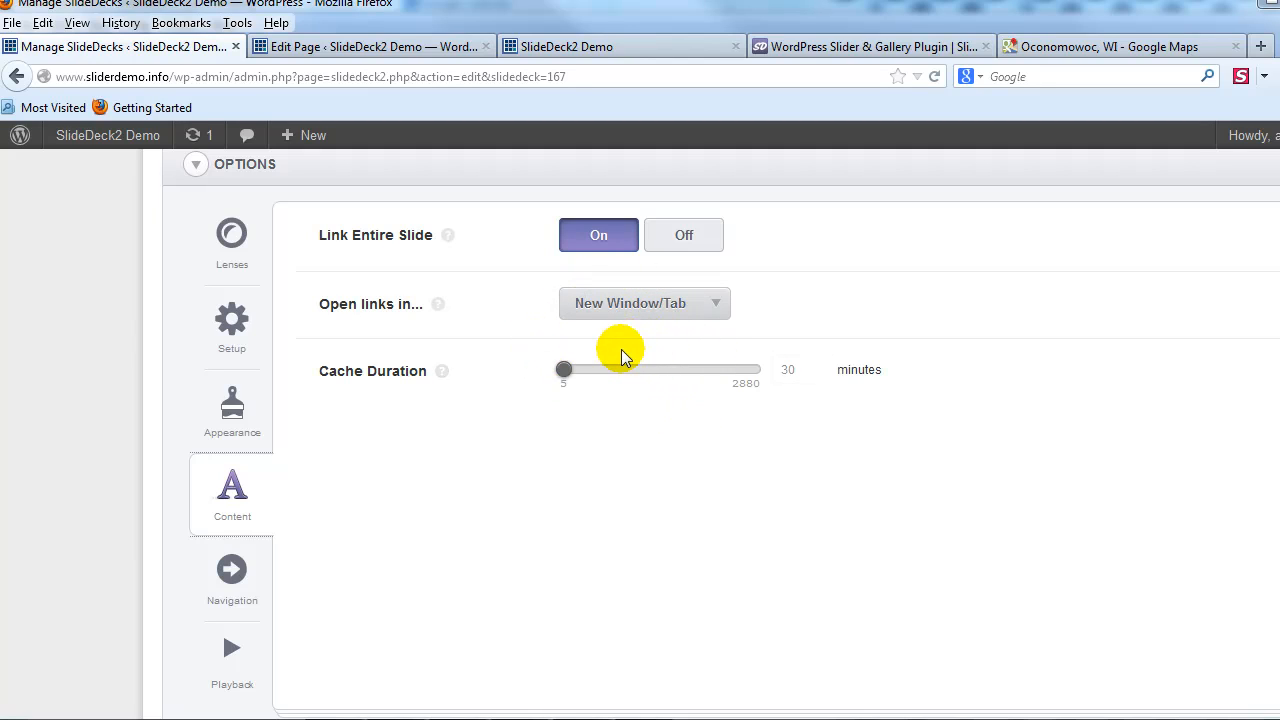
pyautogui.click(612, 306)
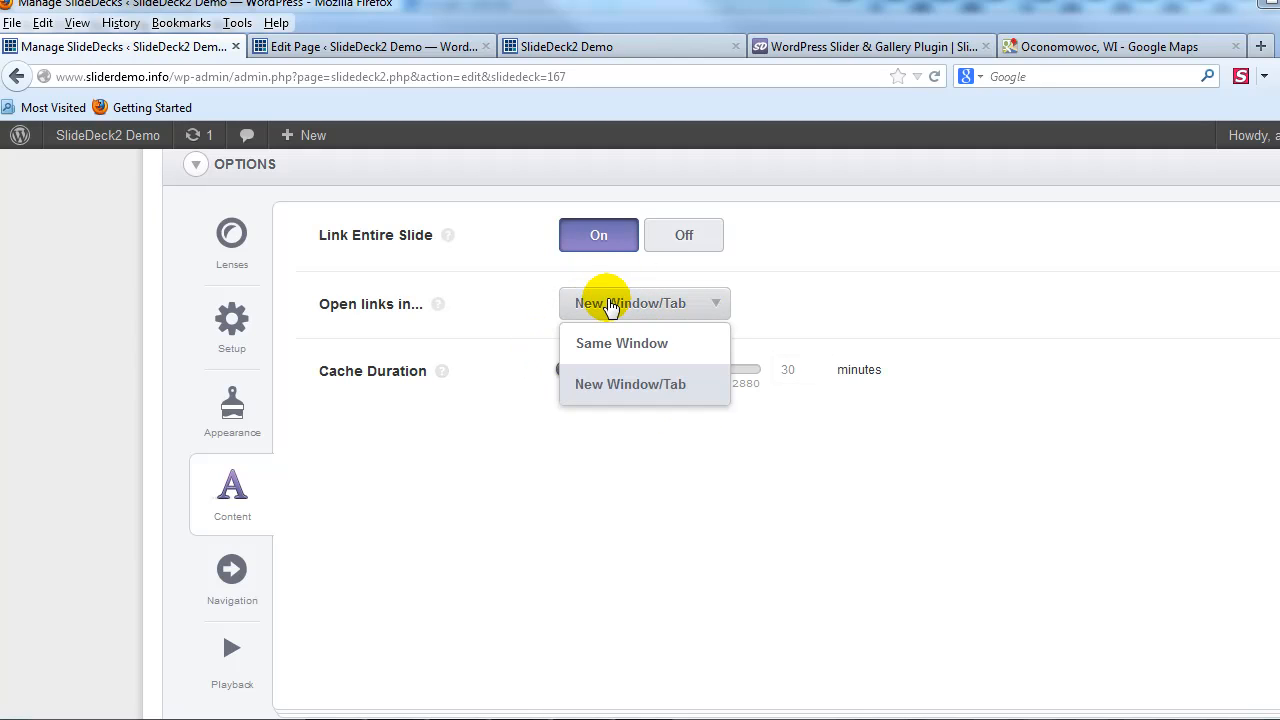
pyautogui.scroll(-2, 515, 360)
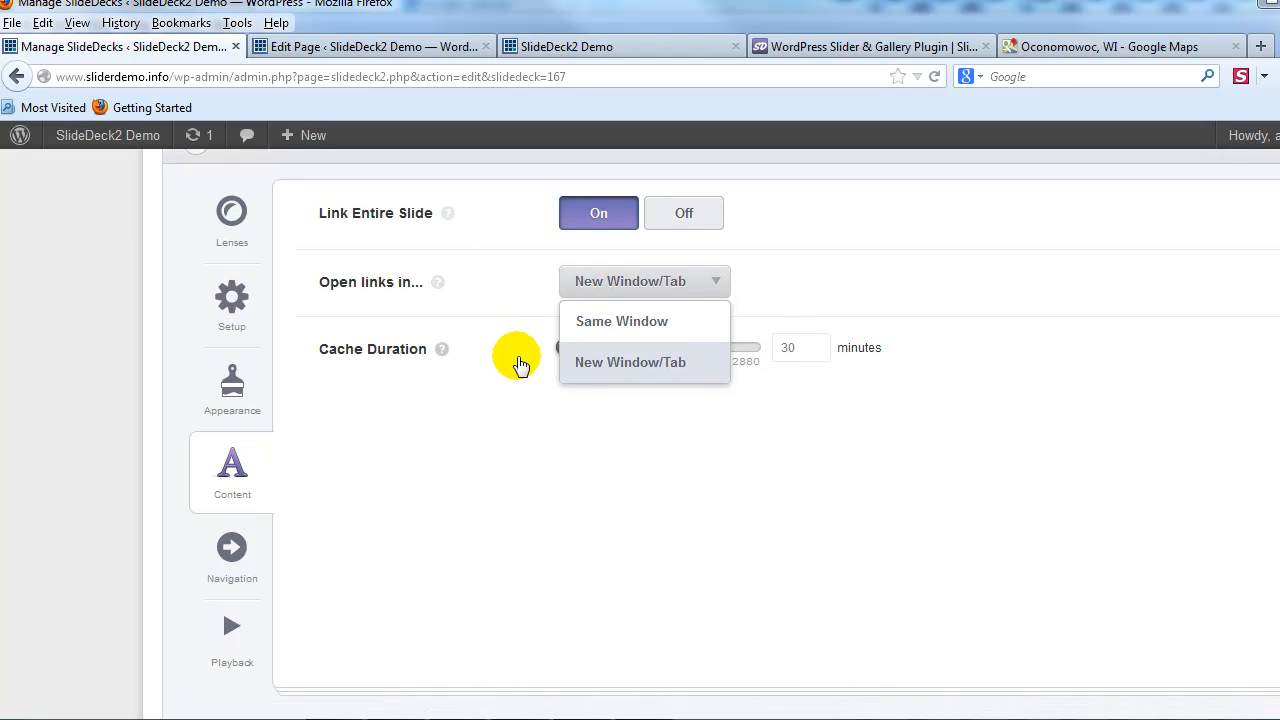
# Step: Review the slider's Navigation options and compare them with the slide controls on the live homepage
pyautogui.click(248, 470)
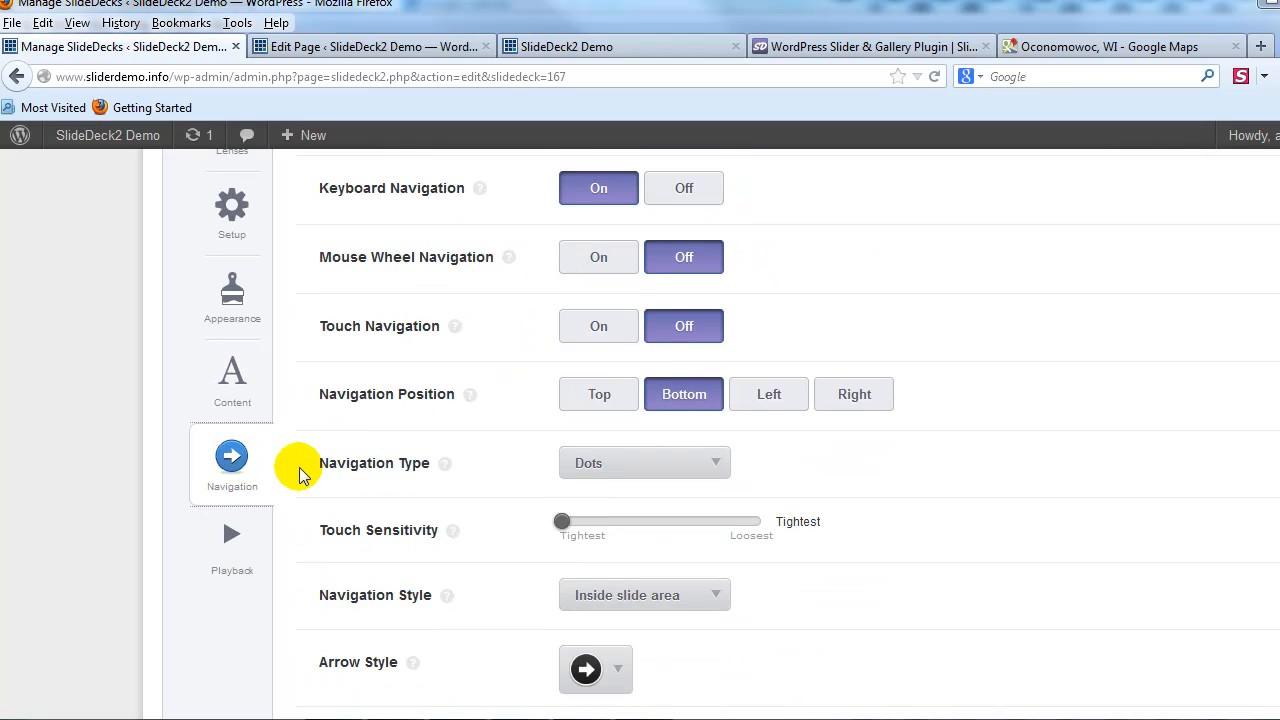
pyautogui.scroll(1, 358, 466)
pyautogui.scroll(1, 358, 466)
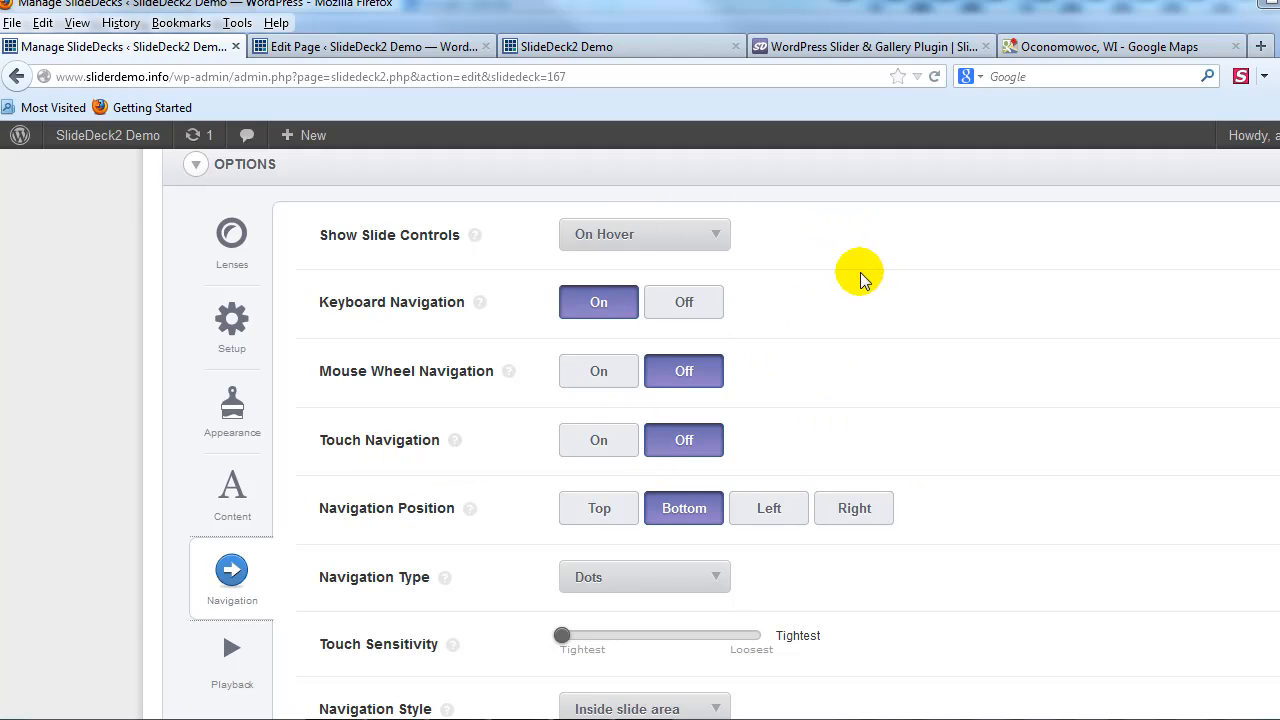
pyautogui.scroll(-1, 476, 325)
pyautogui.scroll(-3, 476, 325)
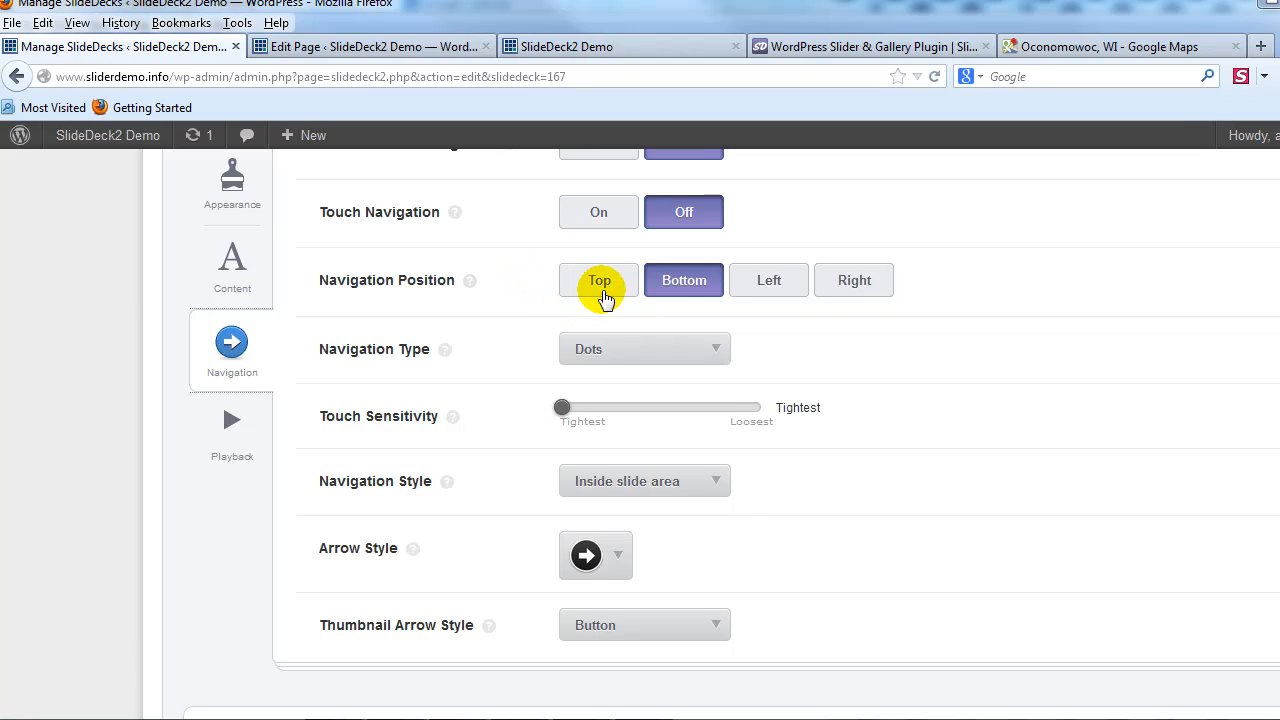
pyautogui.click(652, 54)
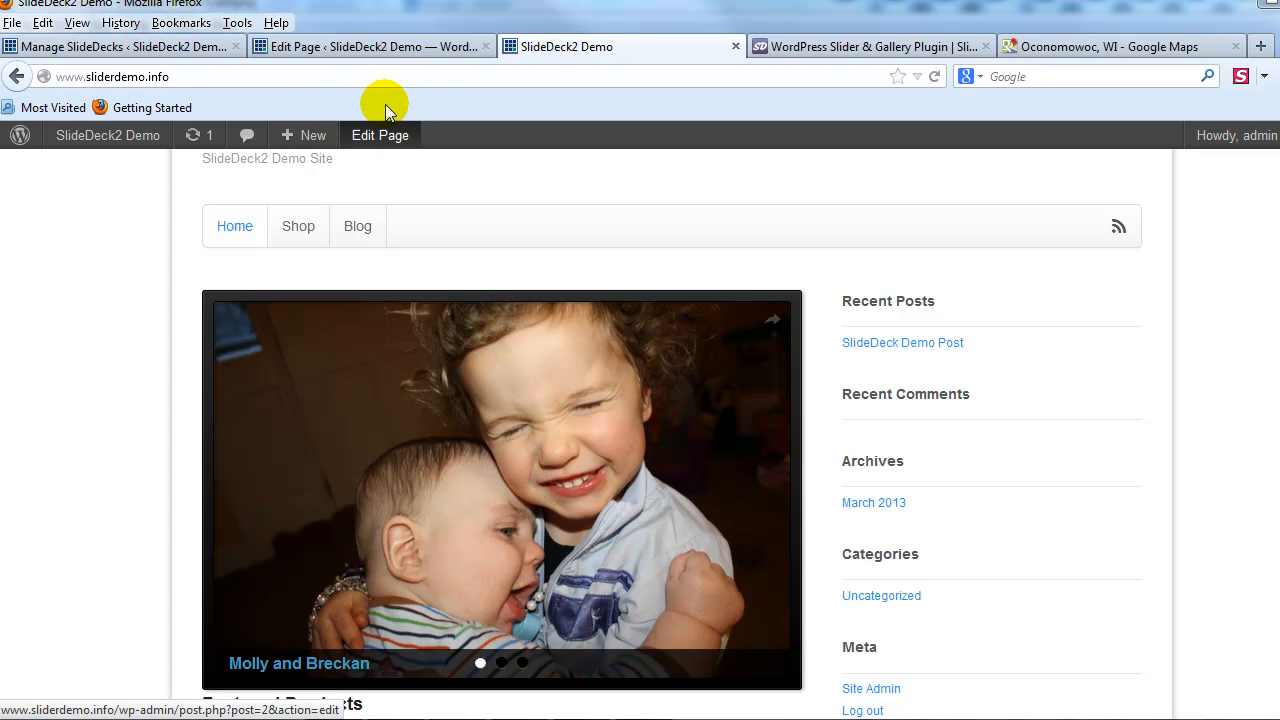
pyautogui.click(337, 46)
pyautogui.click(192, 46)
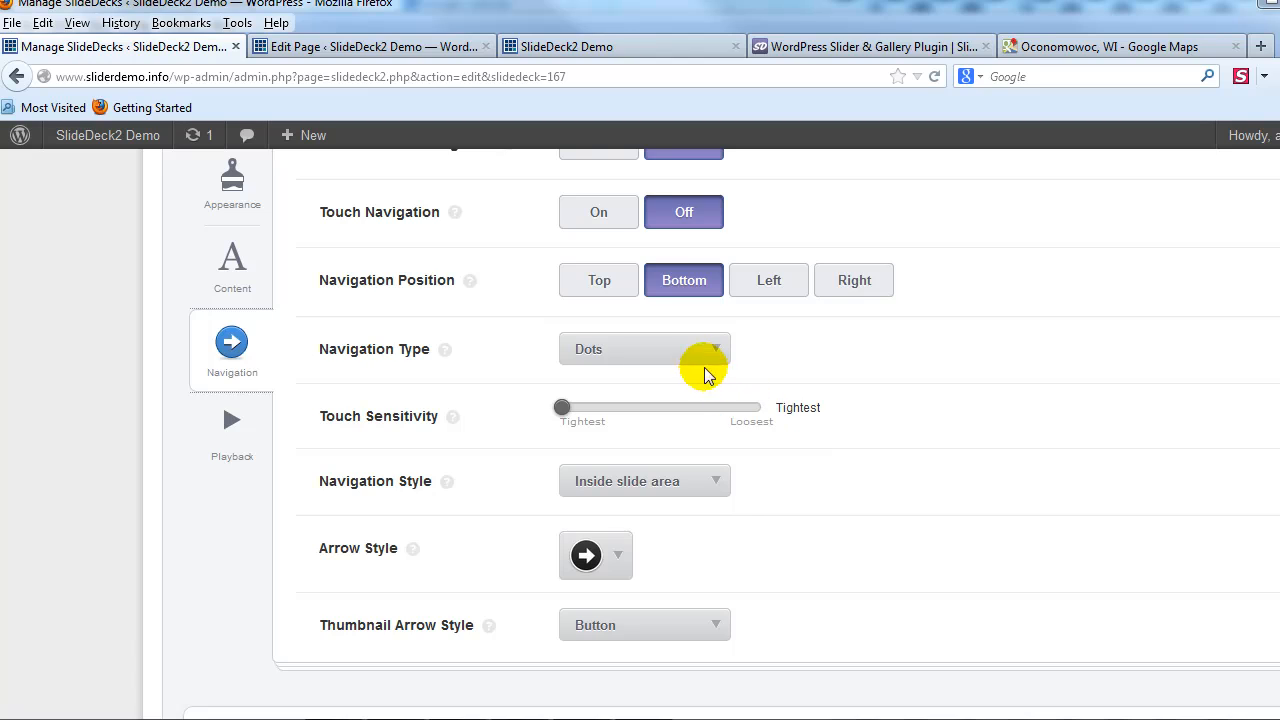
# Step: Try the Thumbnails navigation type and set it back to Dots
pyautogui.click(595, 352)
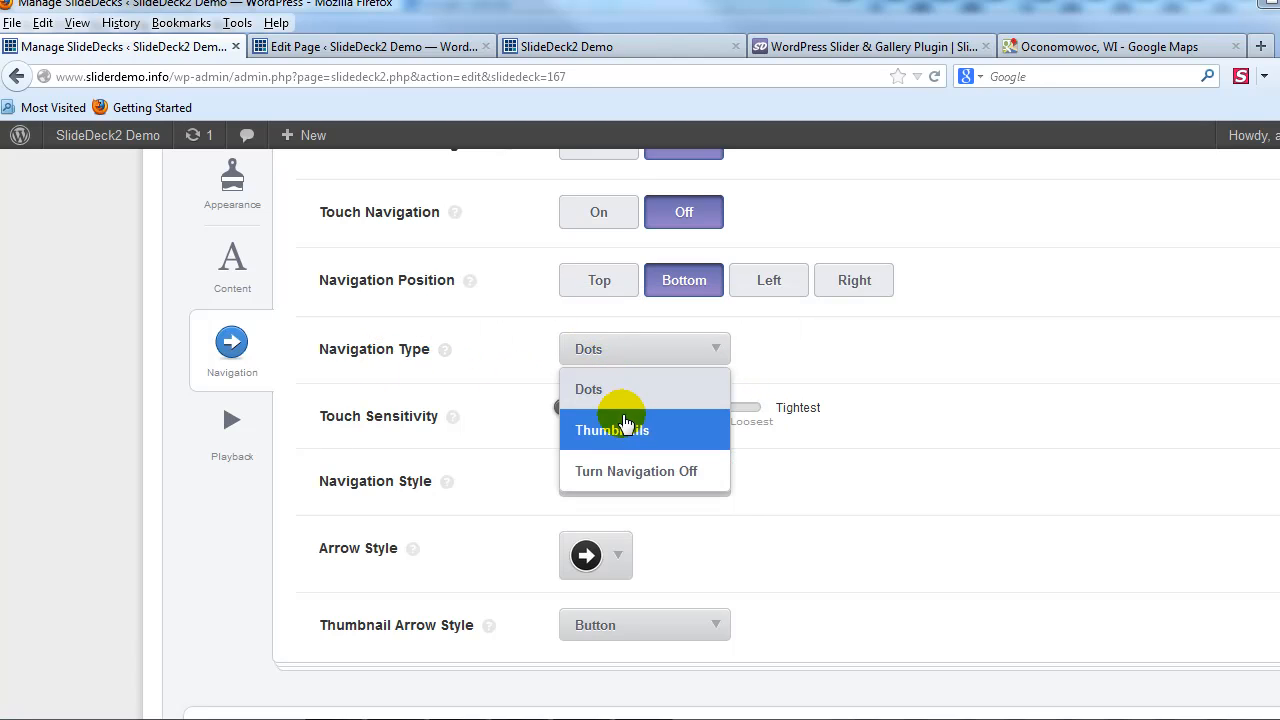
pyautogui.click(647, 440)
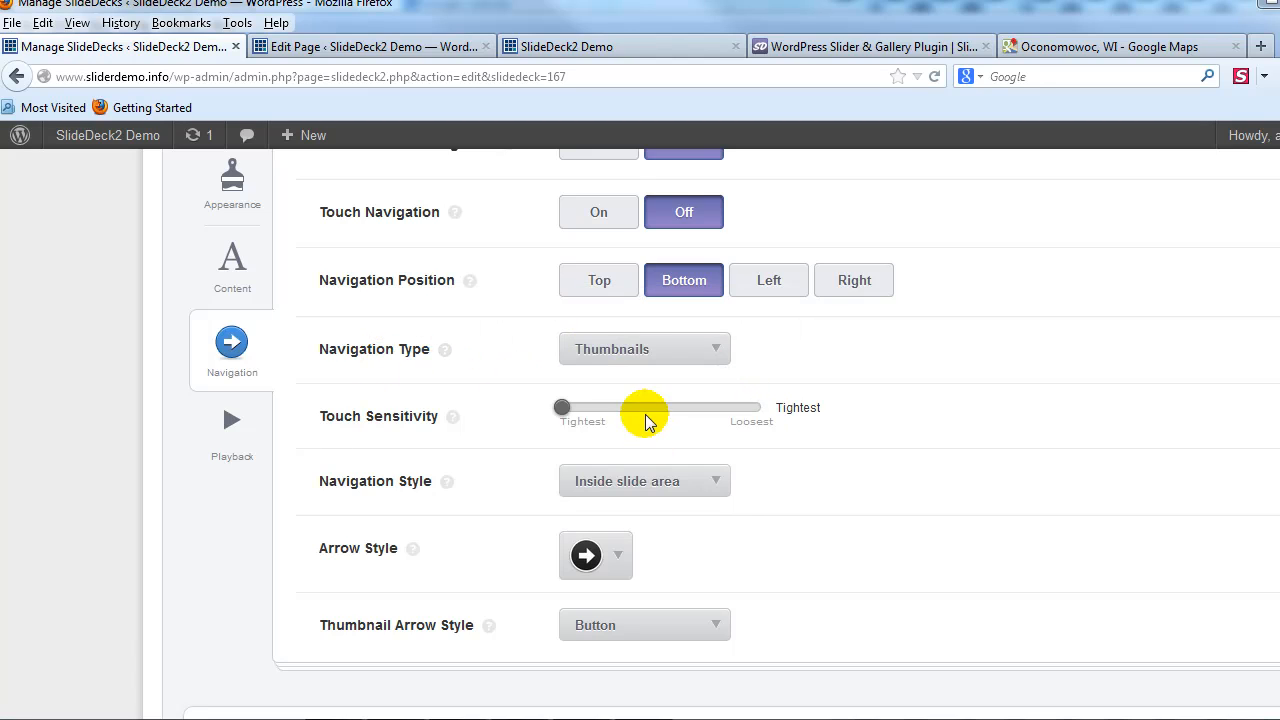
pyautogui.click(640, 355)
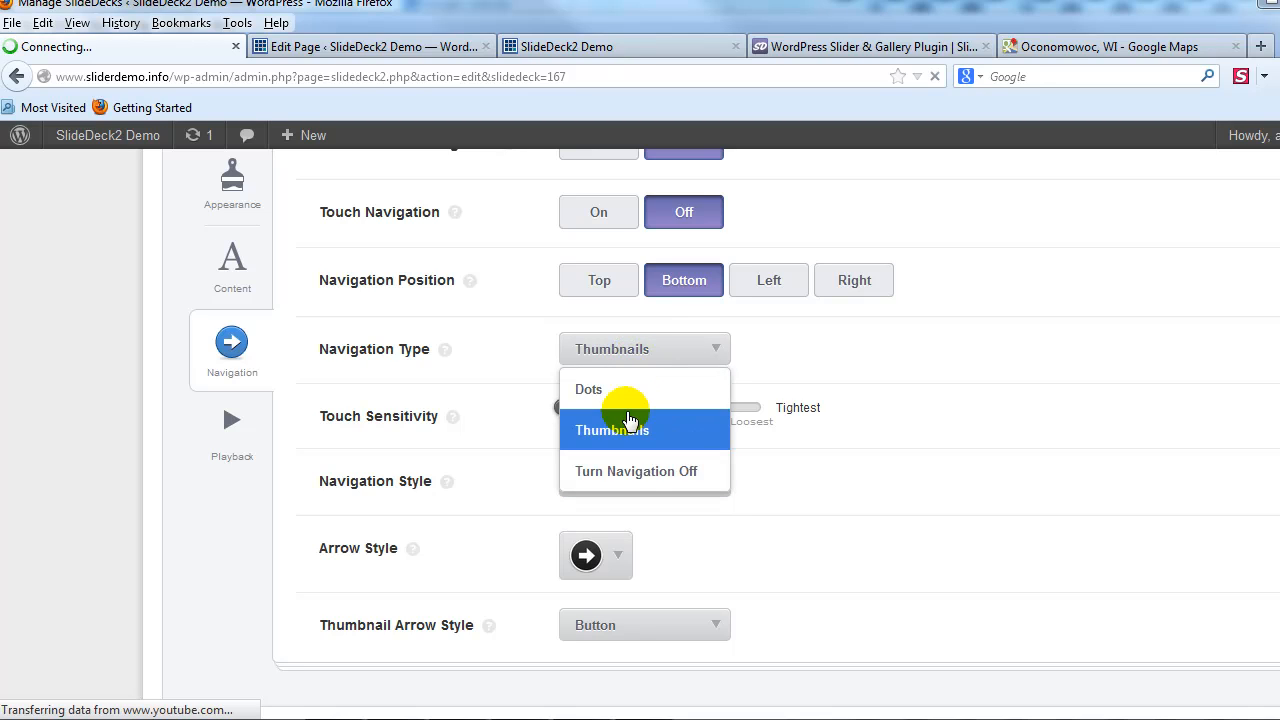
pyautogui.click(622, 388)
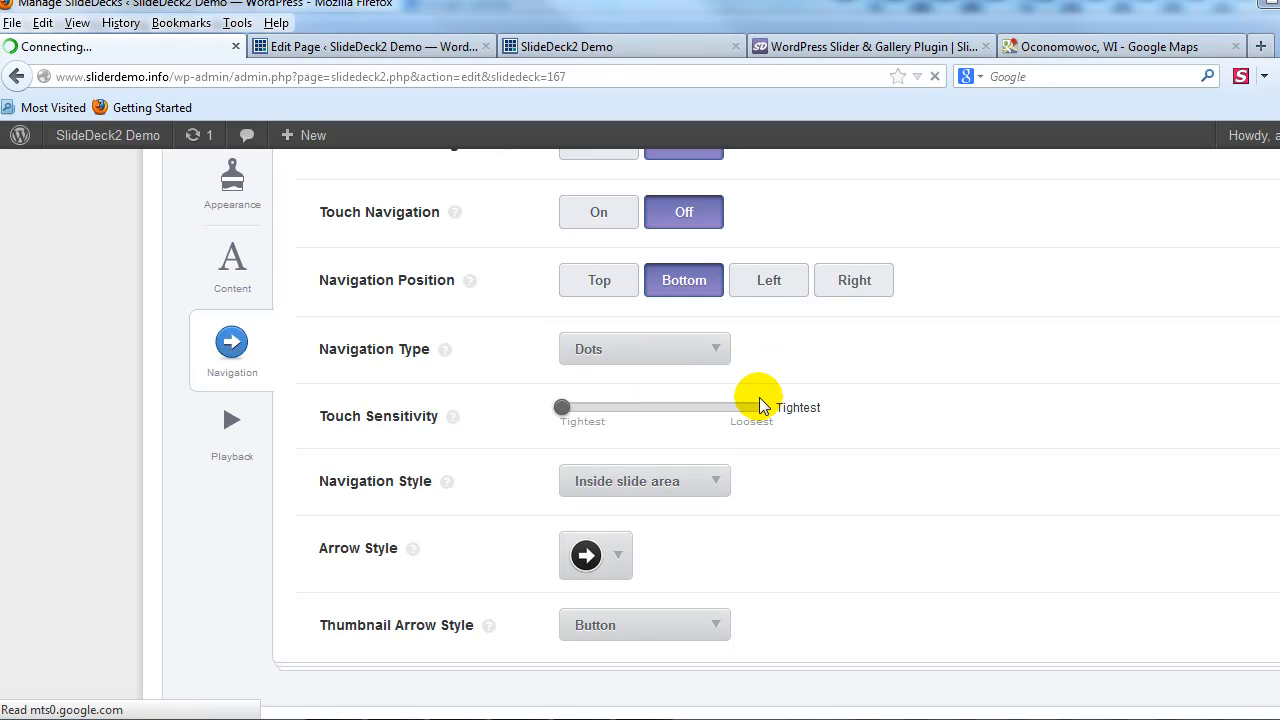
# Step: Turn on Autoplay SlideDeck in the Playback options and save the slider
pyautogui.scroll(-3, 523, 508)
pyautogui.click(232, 330)
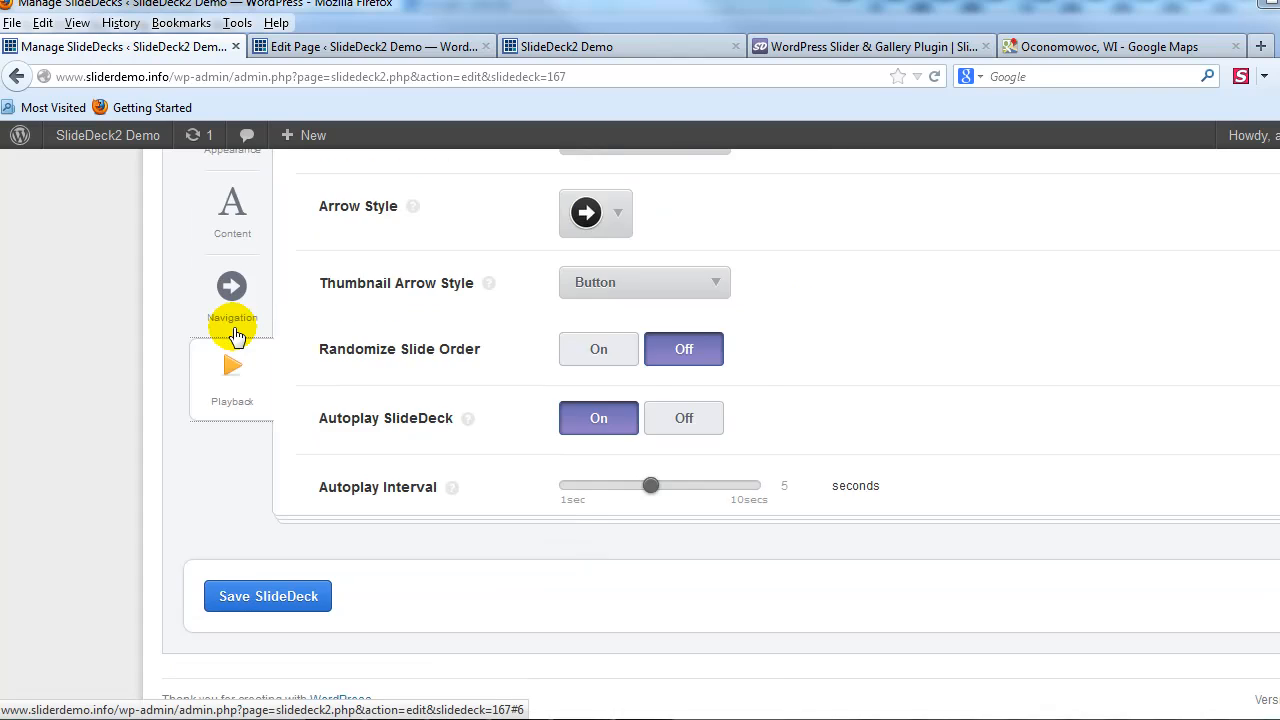
pyautogui.scroll(5, 342, 448)
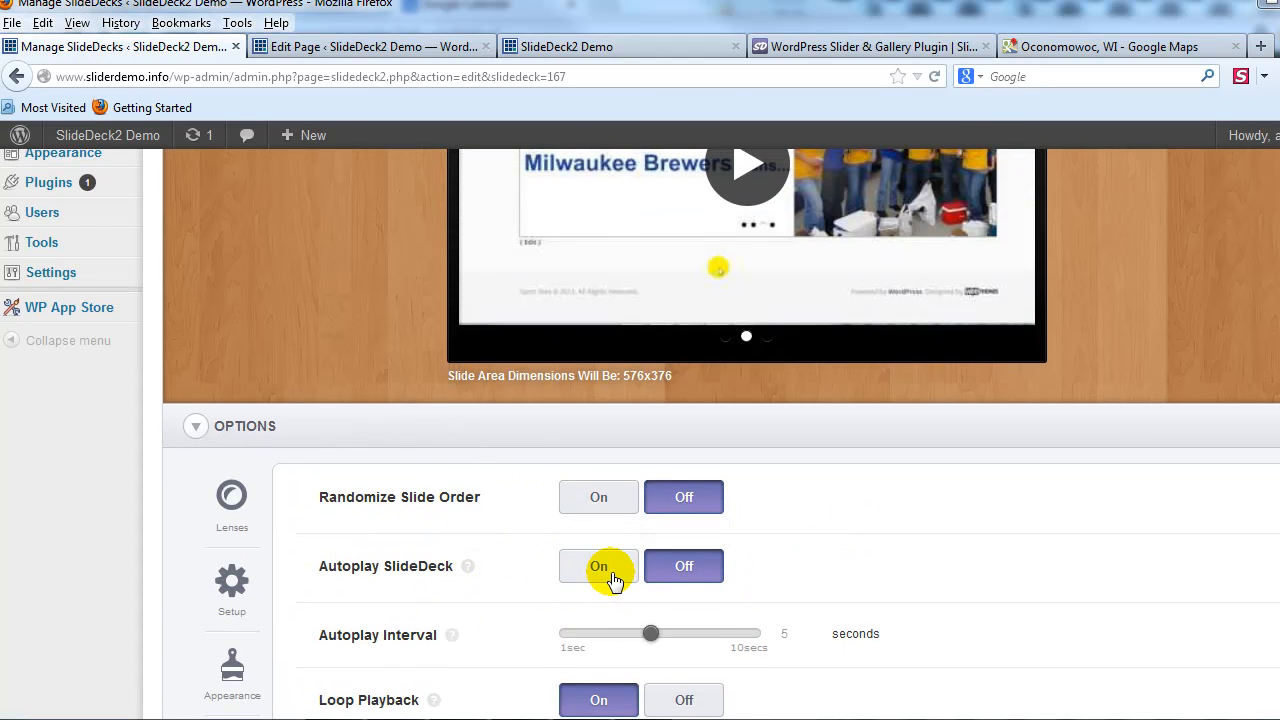
pyautogui.click(612, 580)
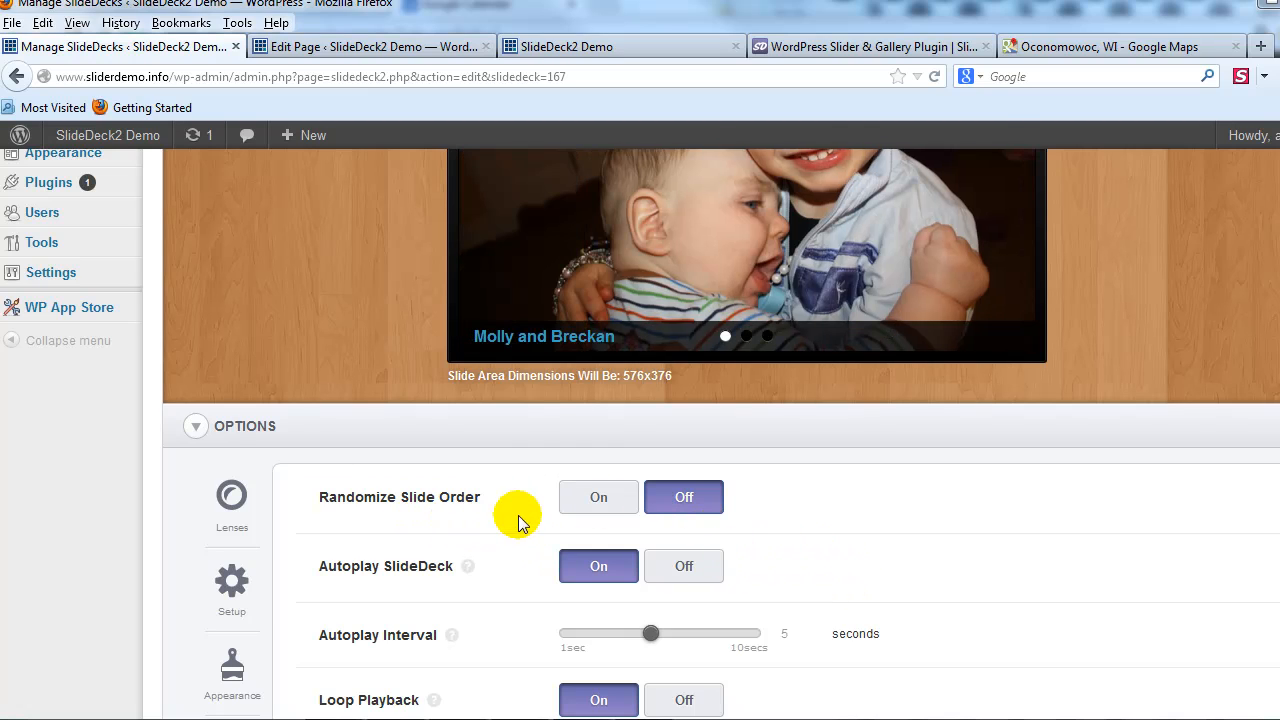
pyautogui.scroll(-3, 749, 537)
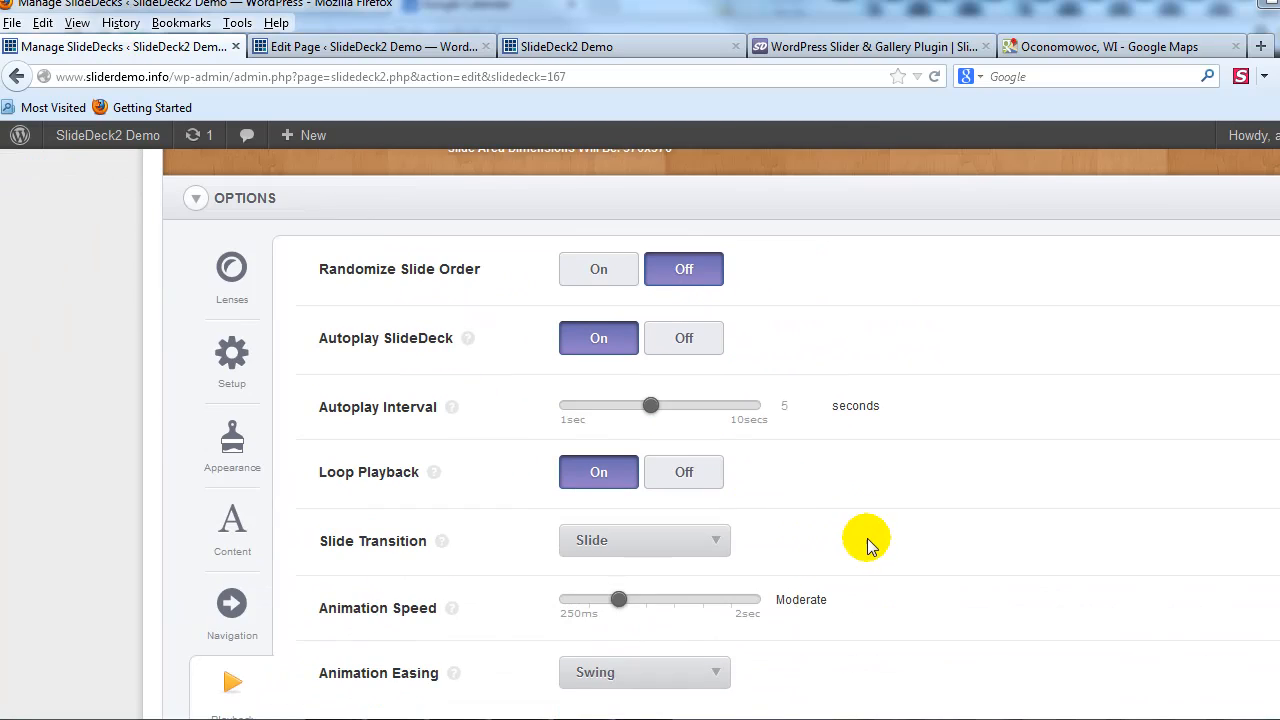
pyautogui.scroll(-2, 866, 540)
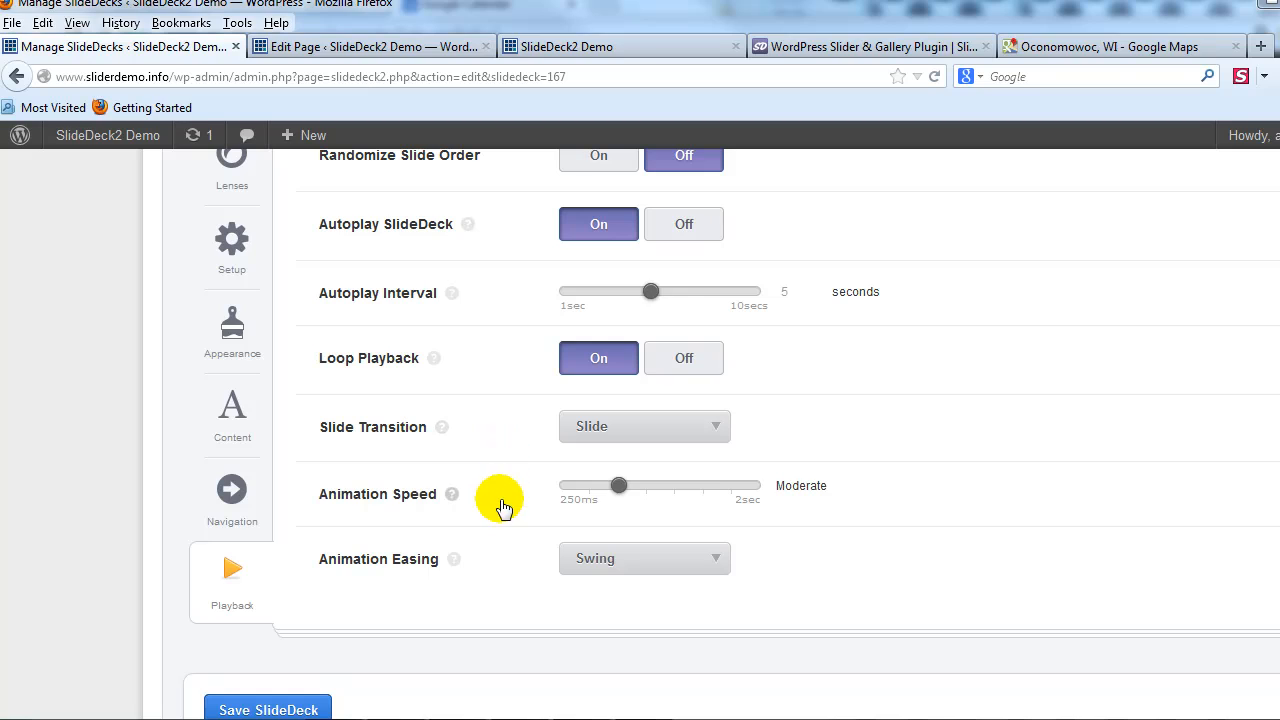
pyautogui.click(296, 708)
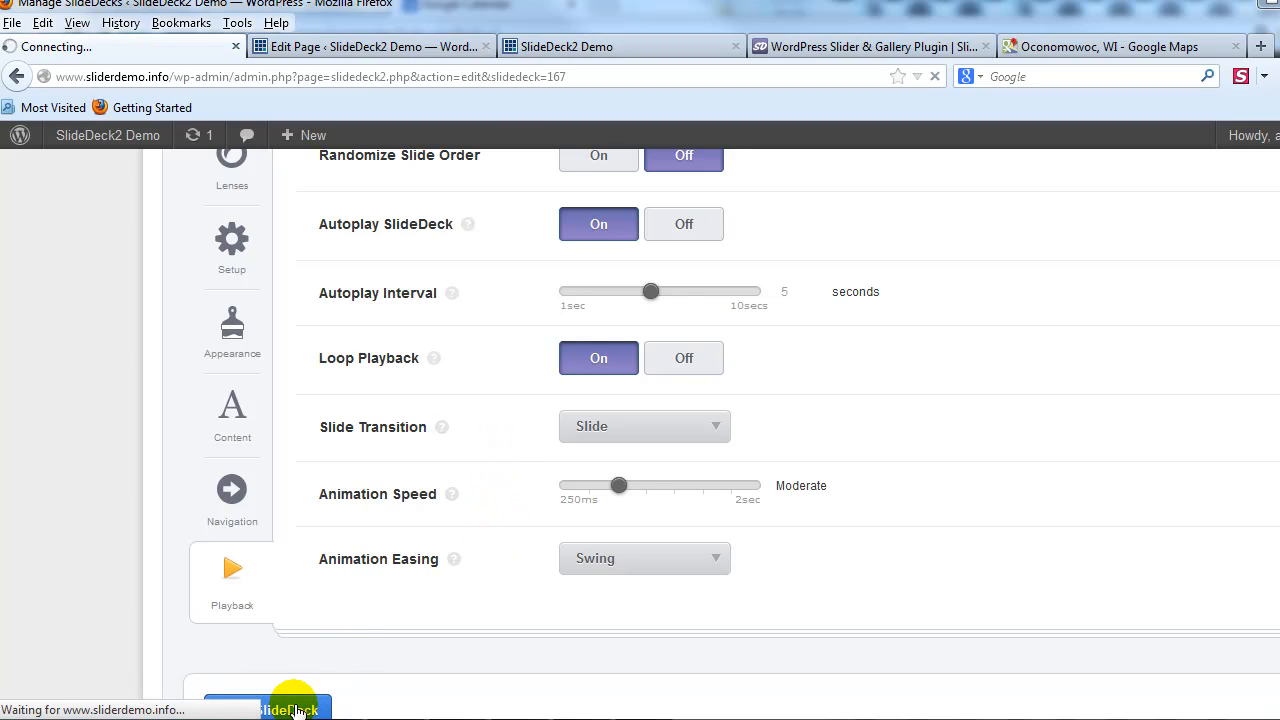
# Step: Reload the live homepage and watch the slider autoplay through its image, video and map slides
pyautogui.click(666, 47)
pyautogui.press('F5')
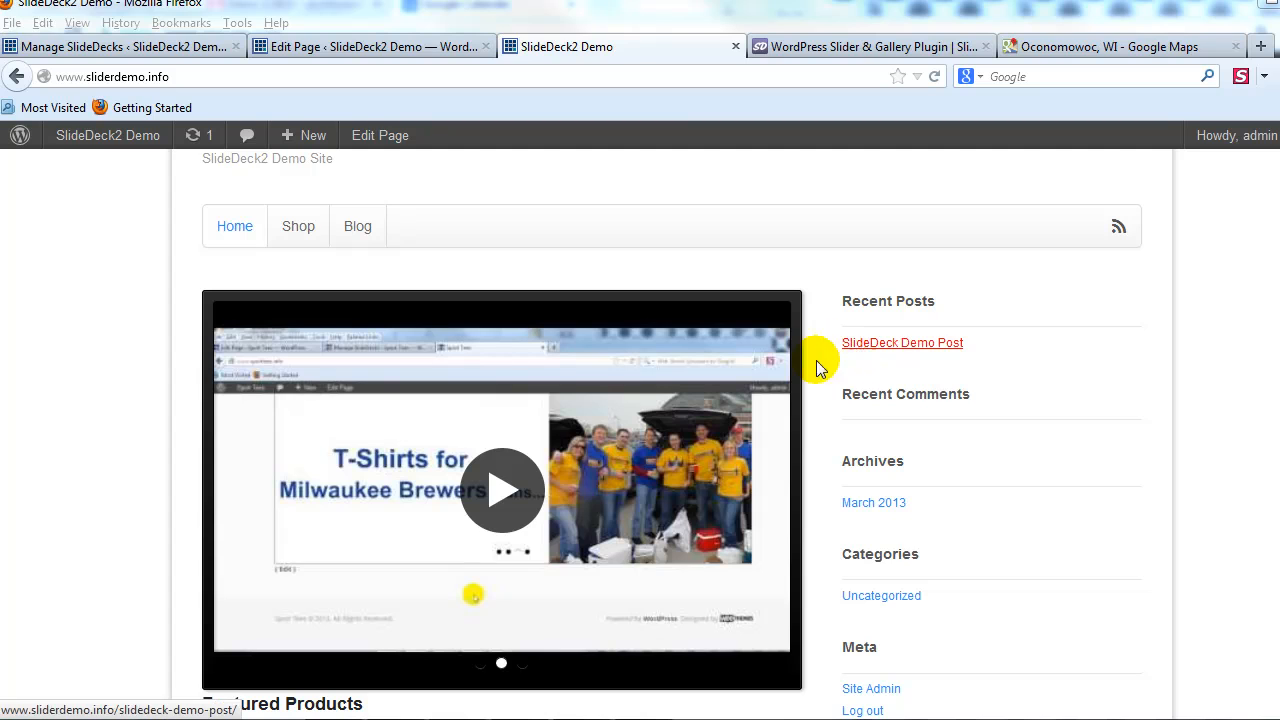
pyautogui.scroll(1, 811, 493)
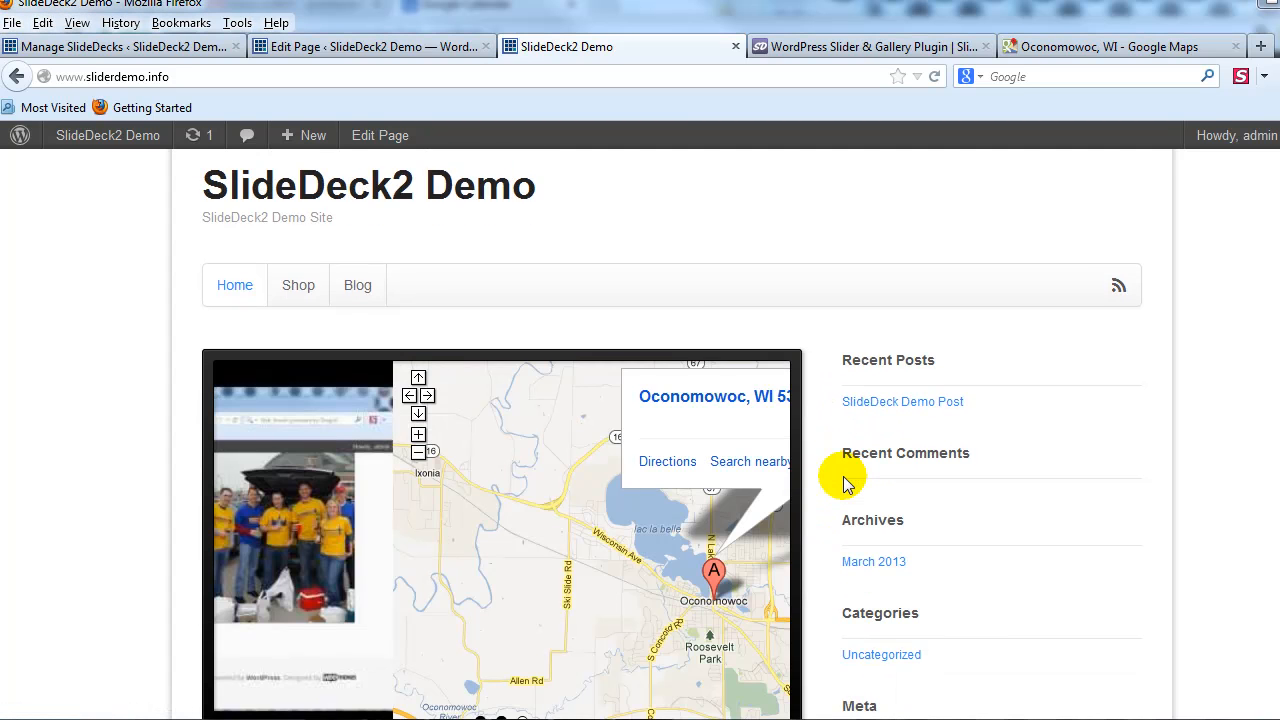
pyautogui.scroll(-3, 843, 485)
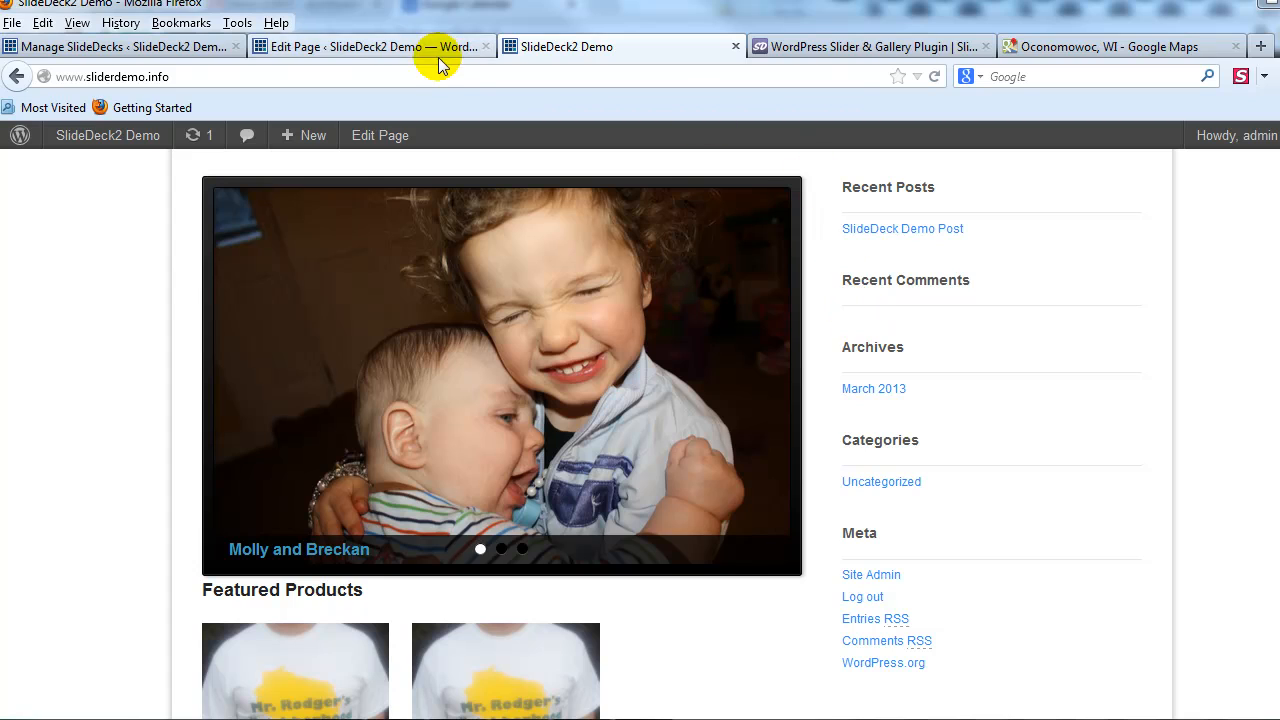
pyautogui.click(756, 376)
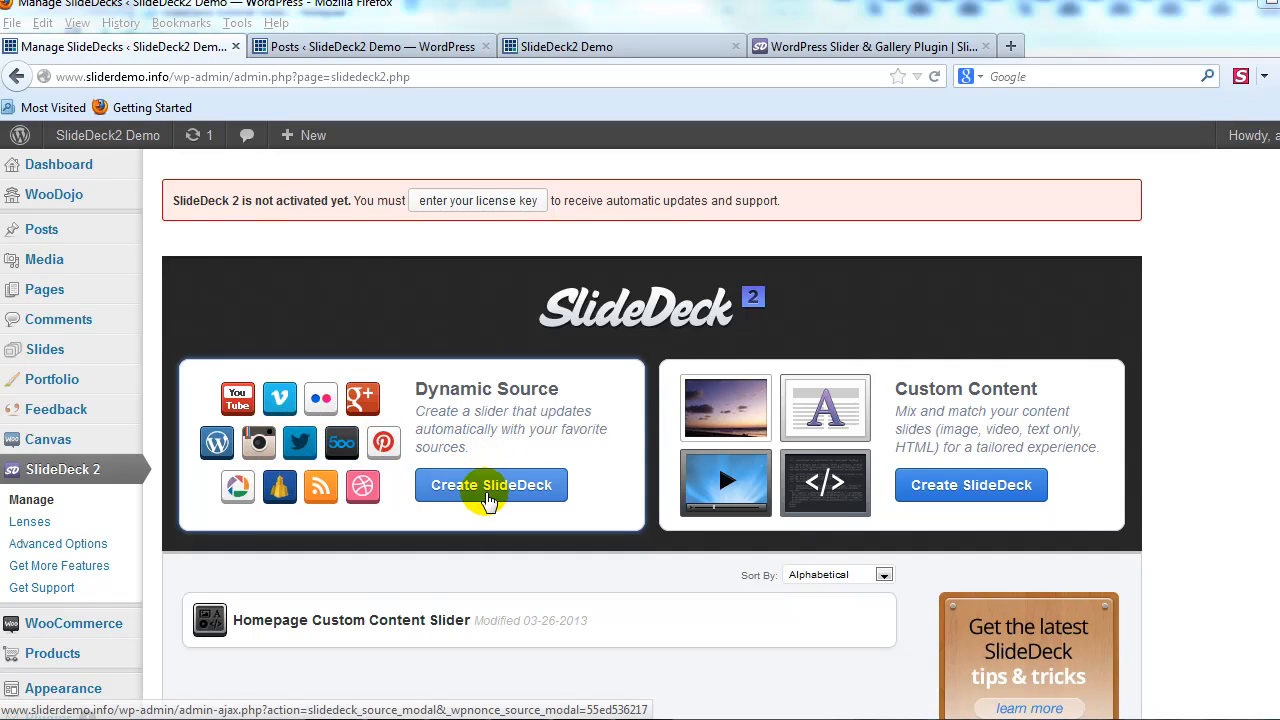
# Step: Create a new Dynamic Source SlideDeck with Instagram as its source
pyautogui.click(488, 497)
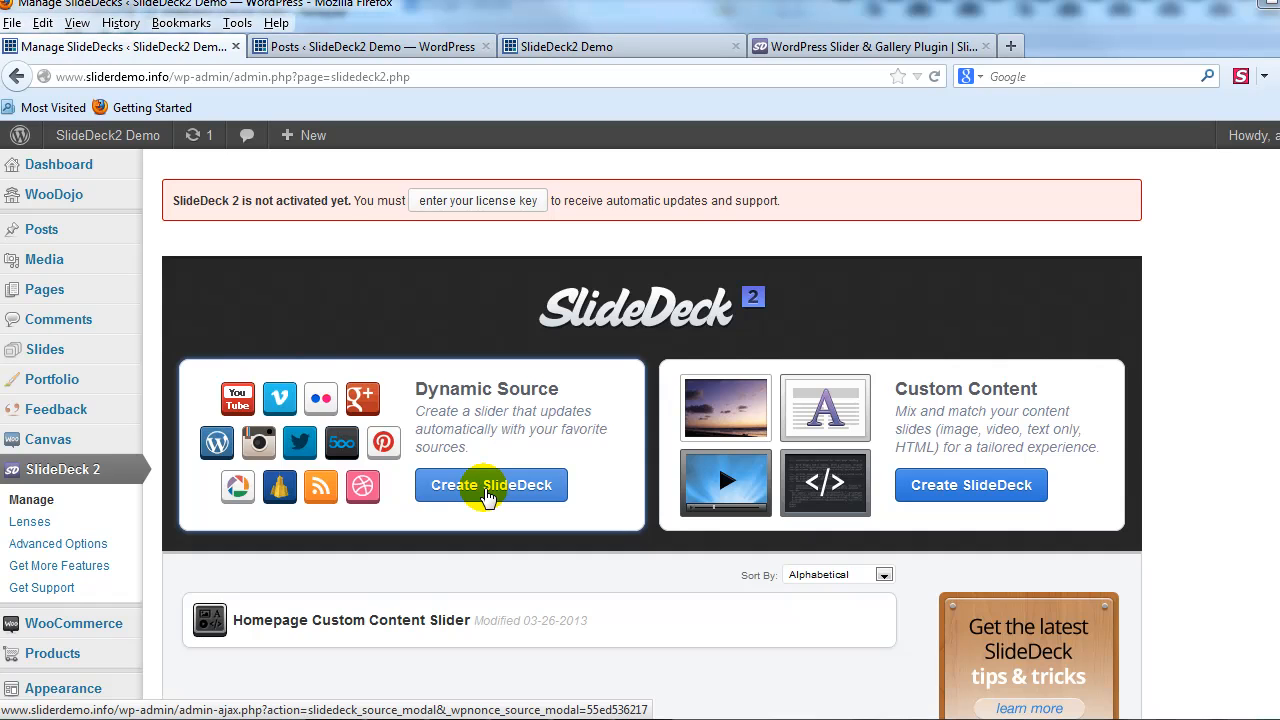
pyautogui.click(488, 497)
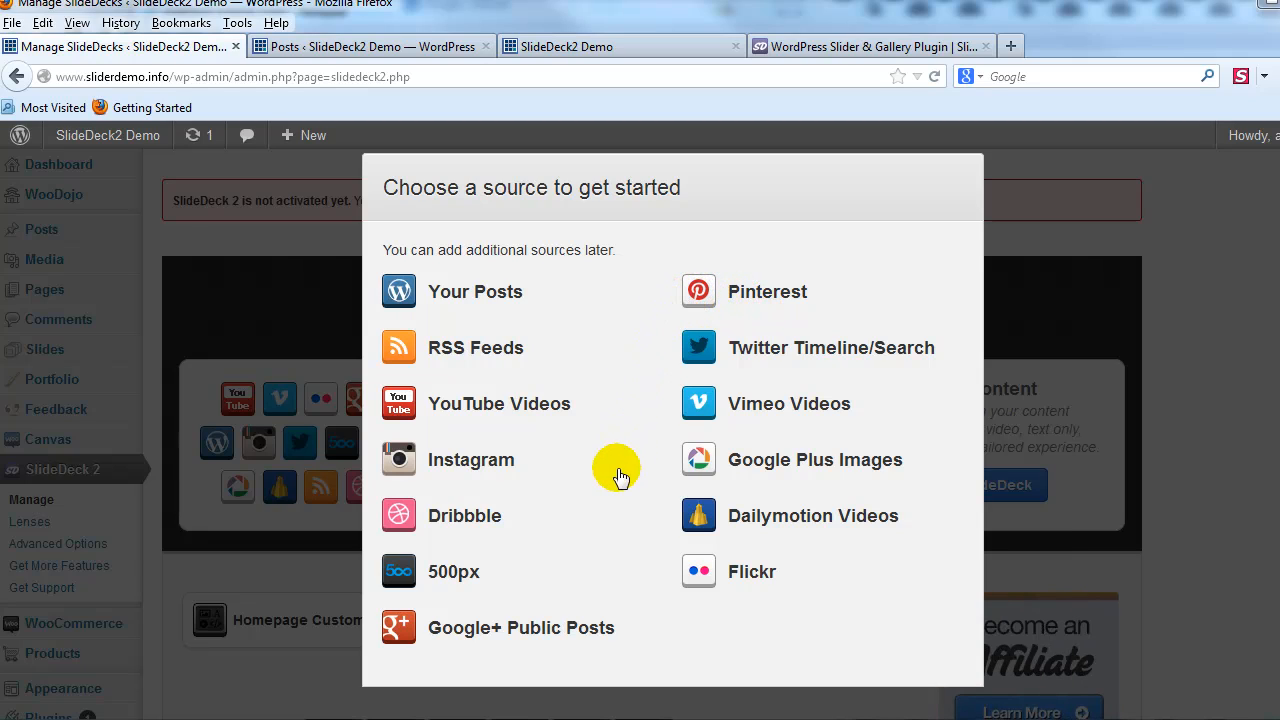
pyautogui.click(460, 467)
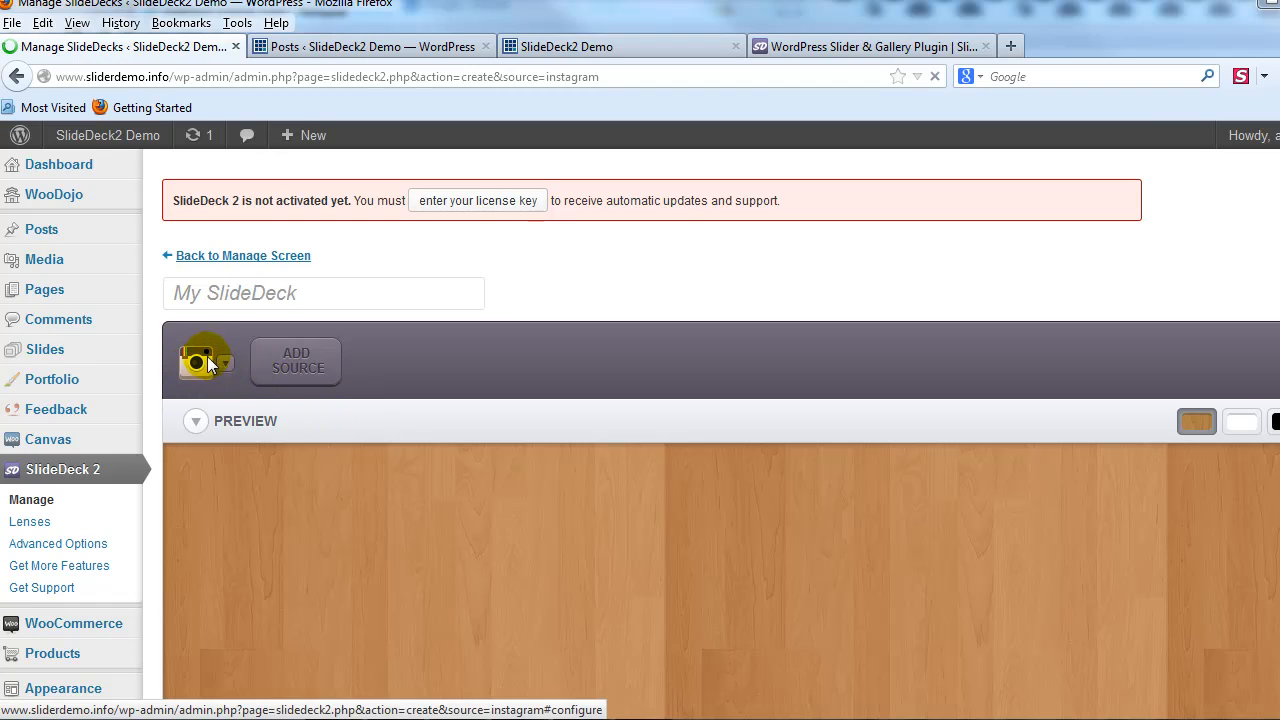
# Step: Copy "Dynamic Source slider" from the Notepad tutorial notes and use it as the new SlideDeck's title, without the leading space
pyautogui.click(430, 718)
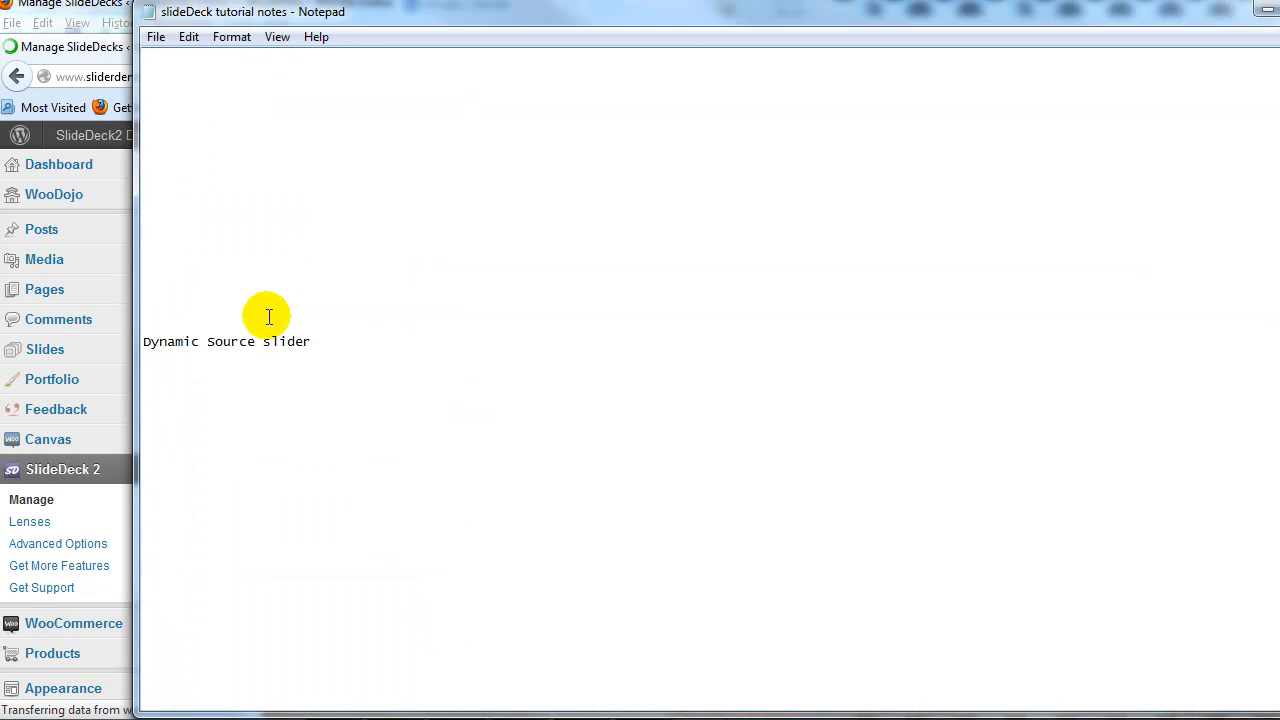
pyautogui.moveTo(316, 341); pyautogui.dragTo(126, 337)
pyautogui.rightClick(284, 352)
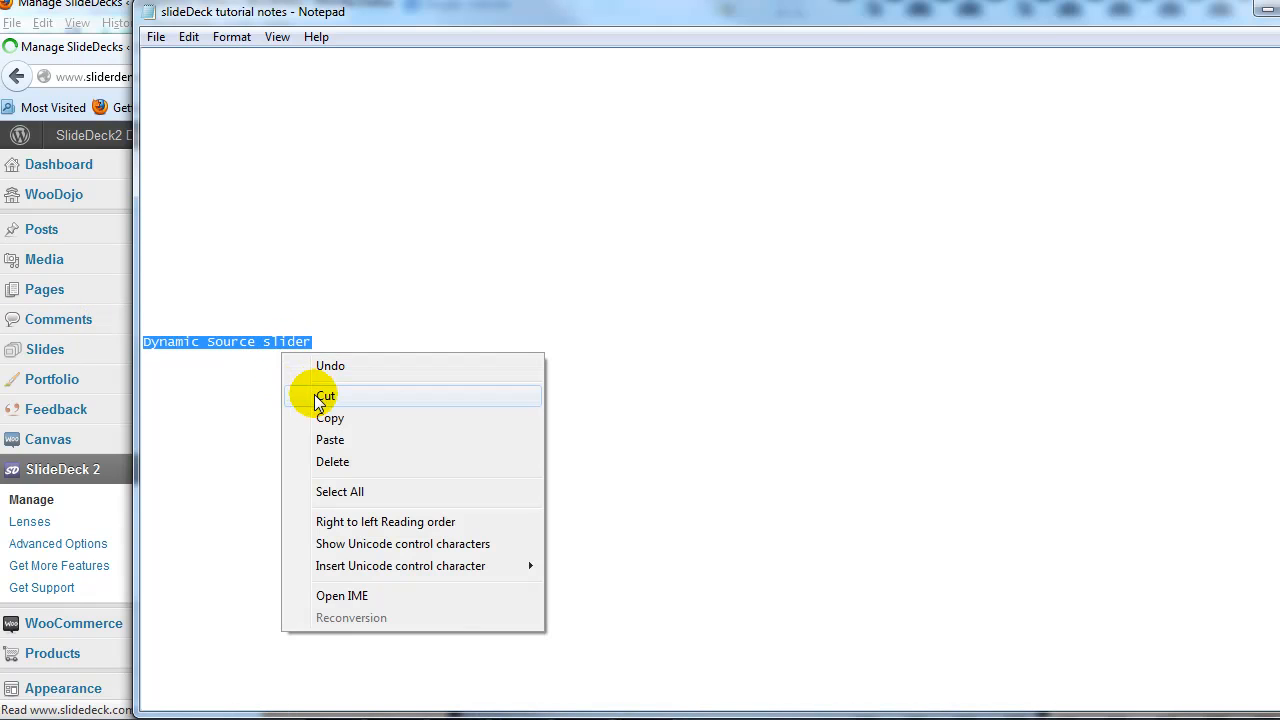
pyautogui.click(322, 416)
pyautogui.hotkey('alt', 'Tab')
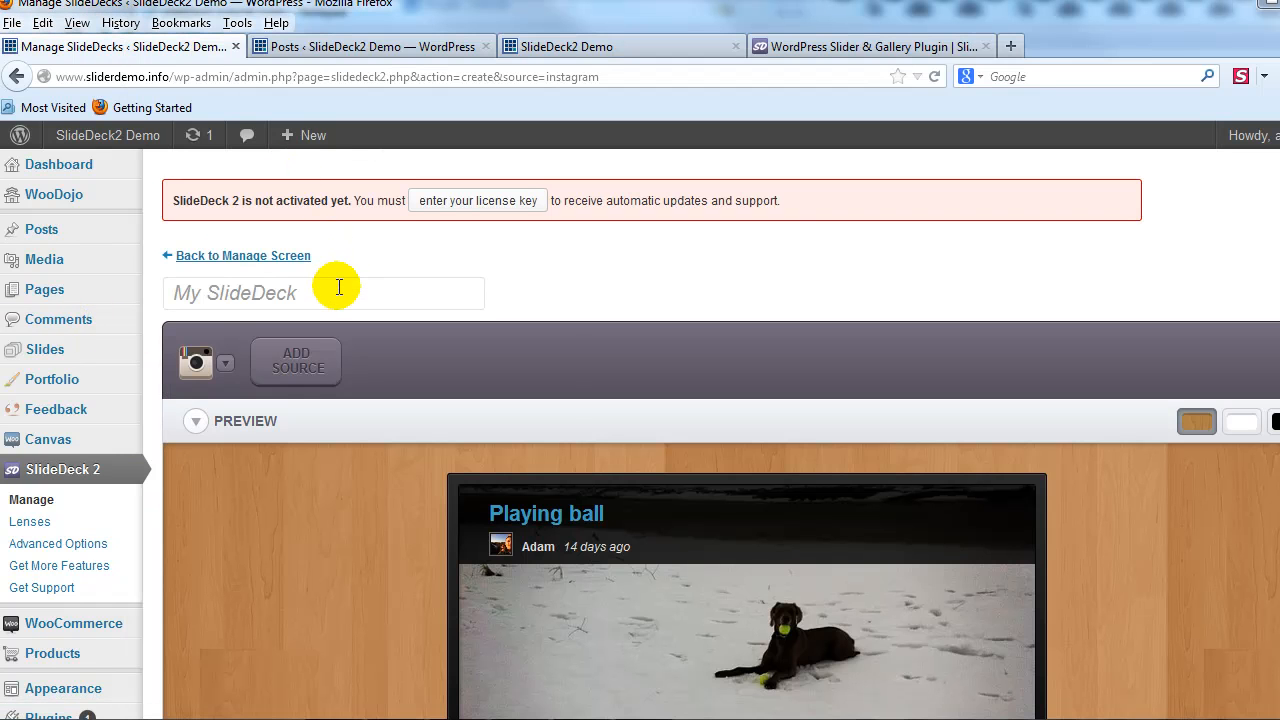
pyautogui.rightClick(339, 287)
pyautogui.click(398, 375)
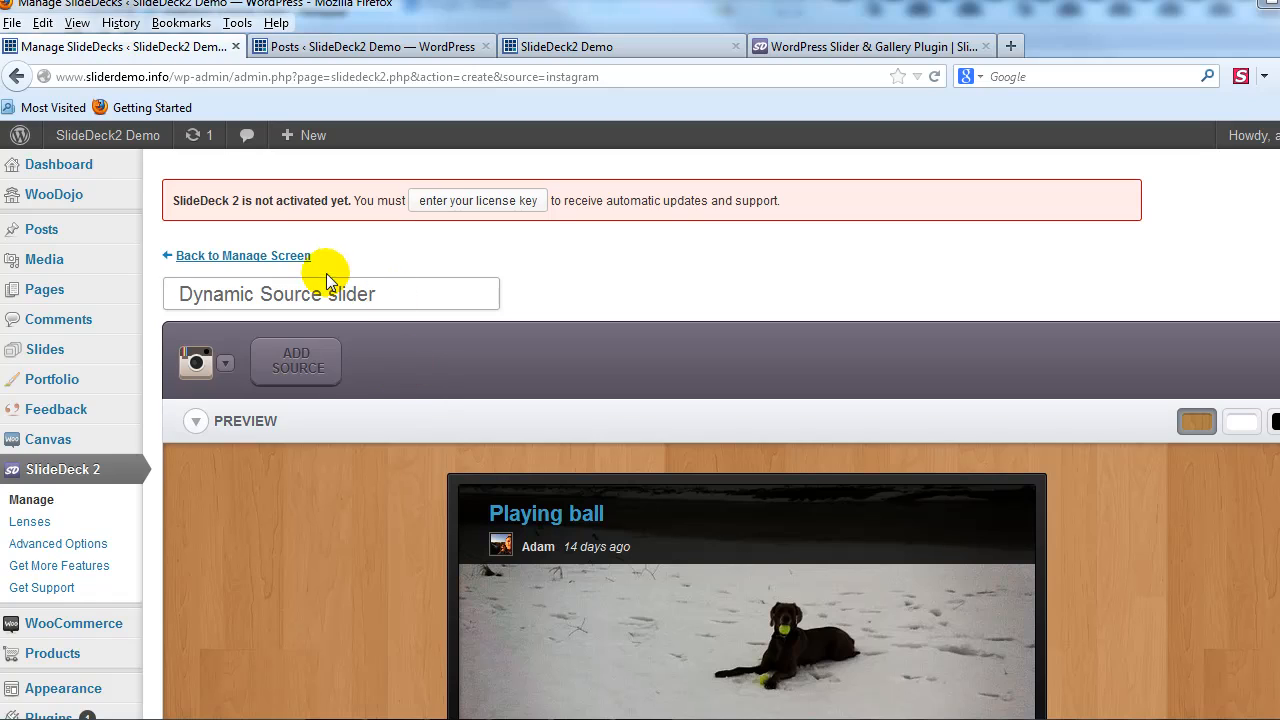
pyautogui.click(172, 293)
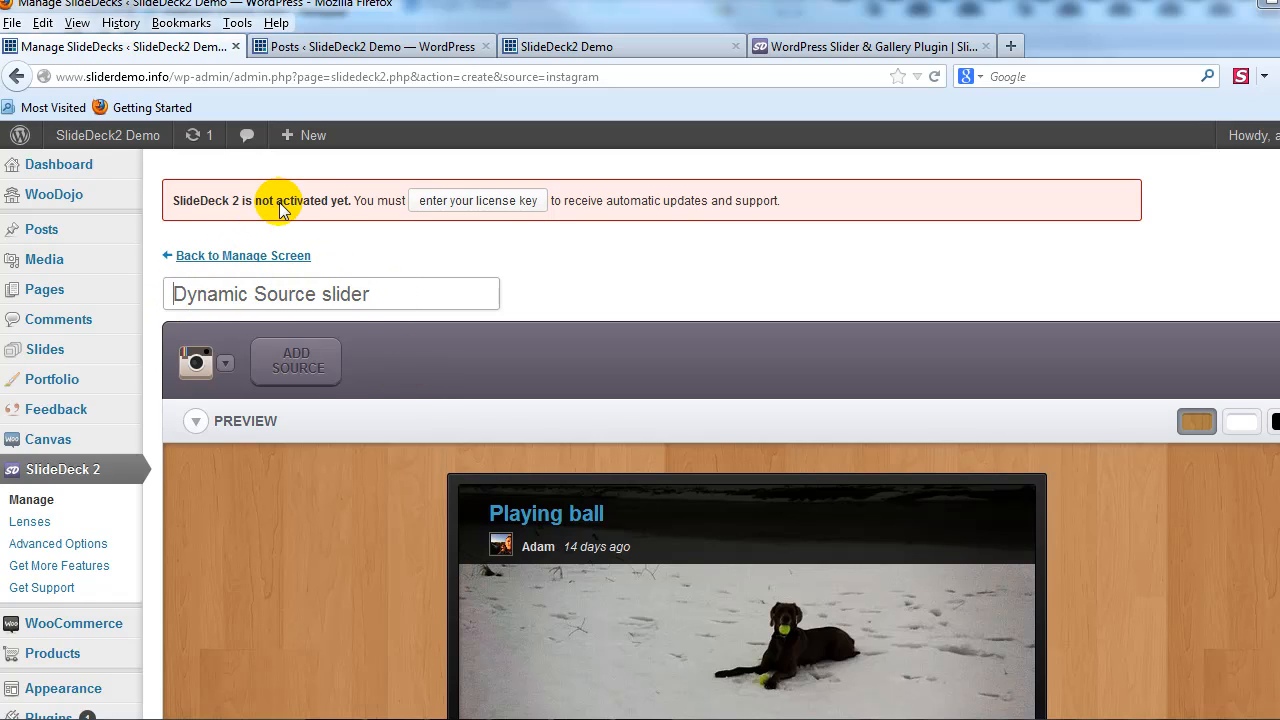
# Step: Apply the Instagram source configuration with Recent Photos as the photo choice
pyautogui.click(226, 372)
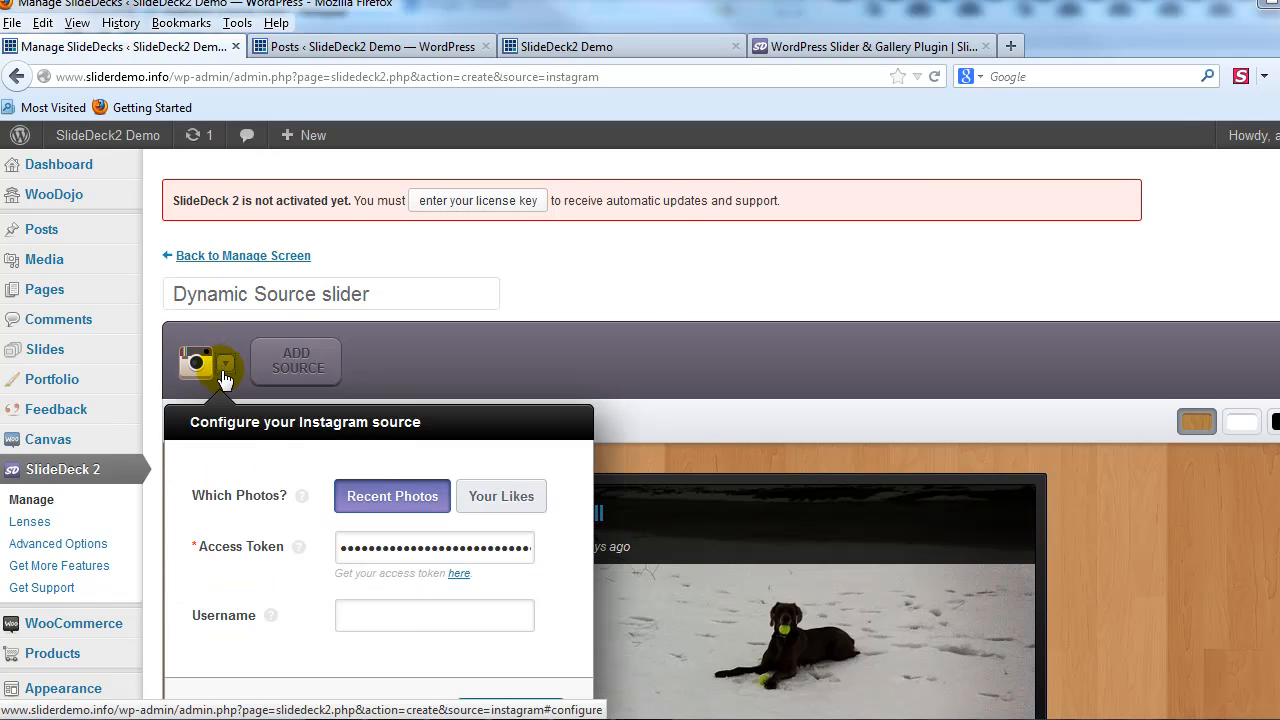
pyautogui.scroll(-2, 248, 425)
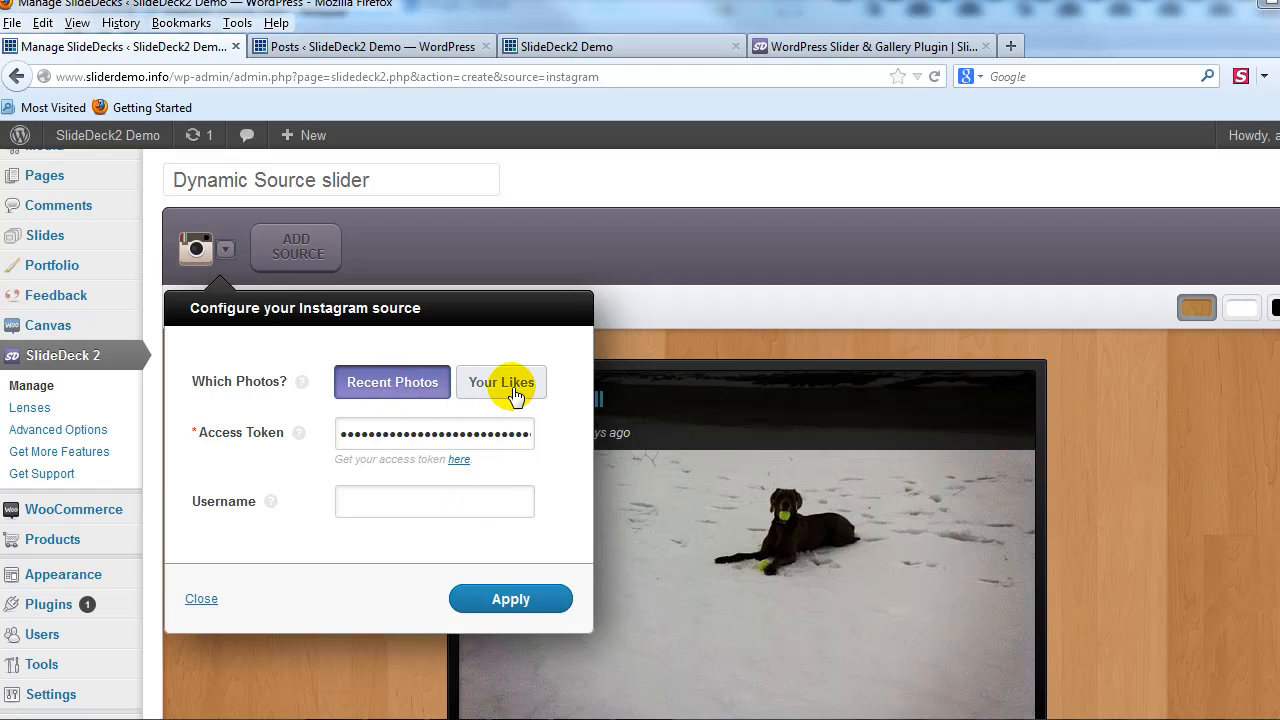
pyautogui.click(515, 600)
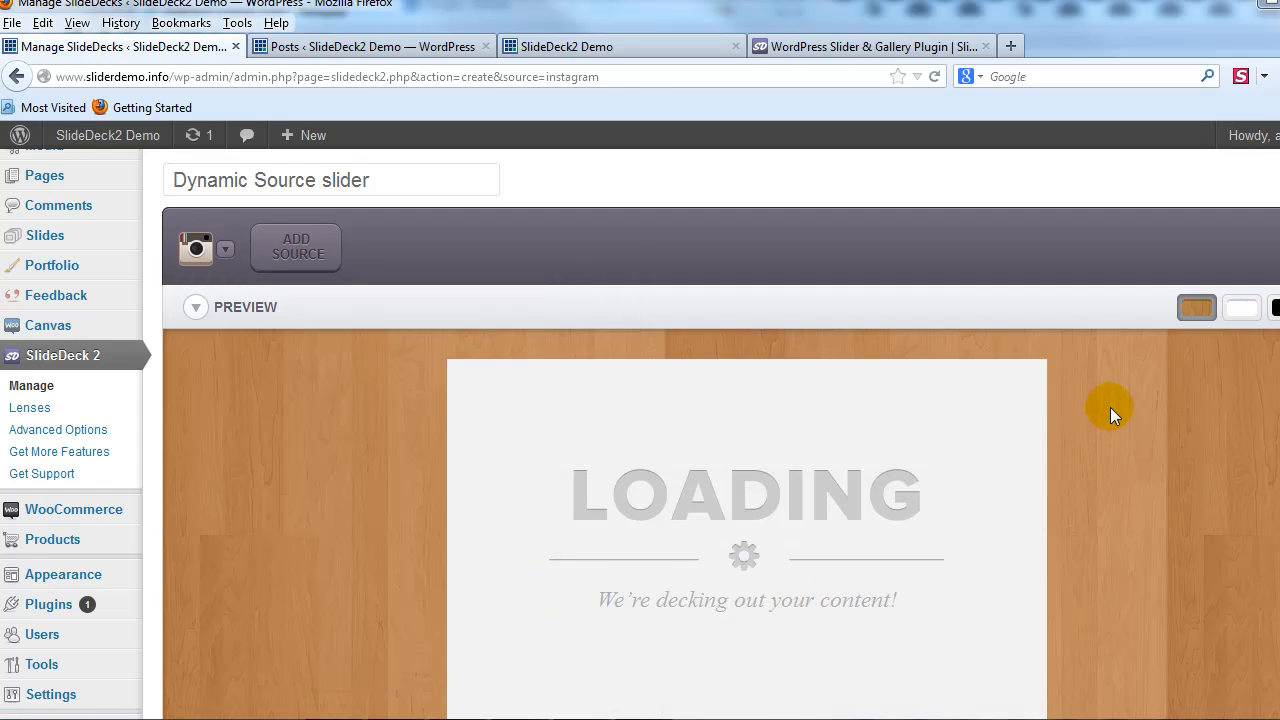
# Step: Advance through the Instagram photos in the slider preview
pyautogui.scroll(-3, 1107, 413)
pyautogui.scroll(1, 1105, 420)
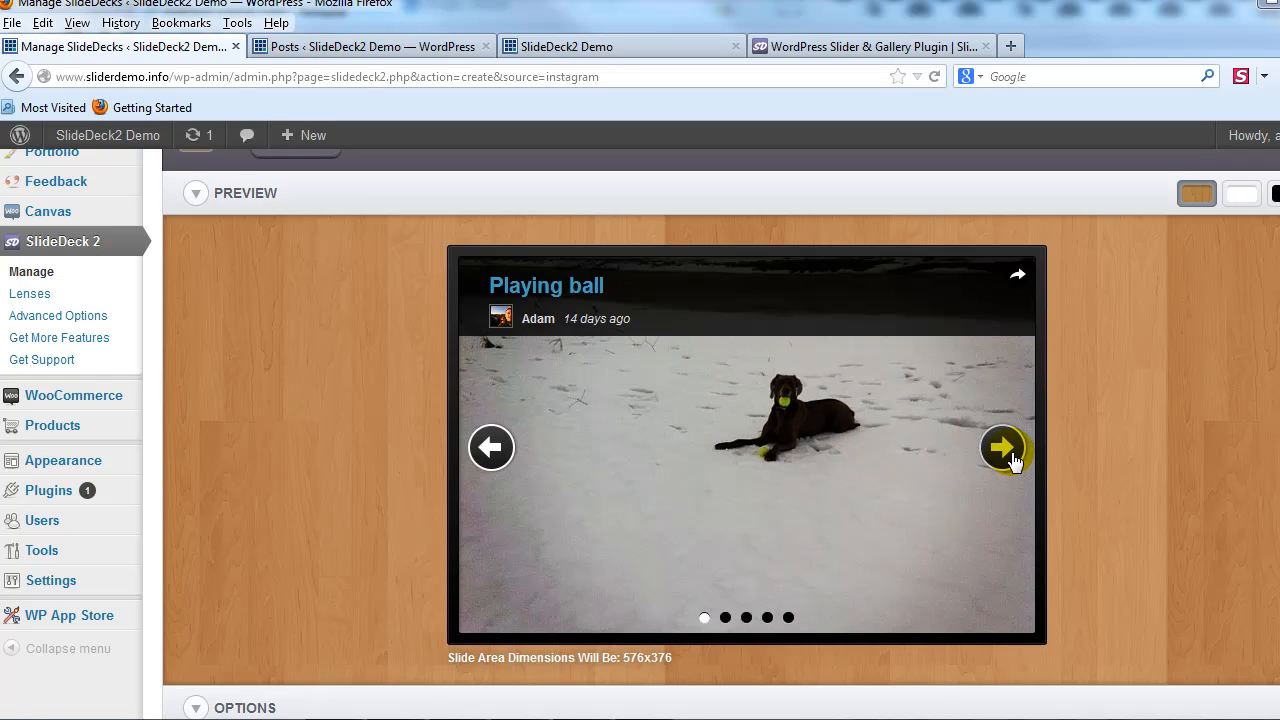
pyautogui.click(1003, 449)
pyautogui.click(1003, 449)
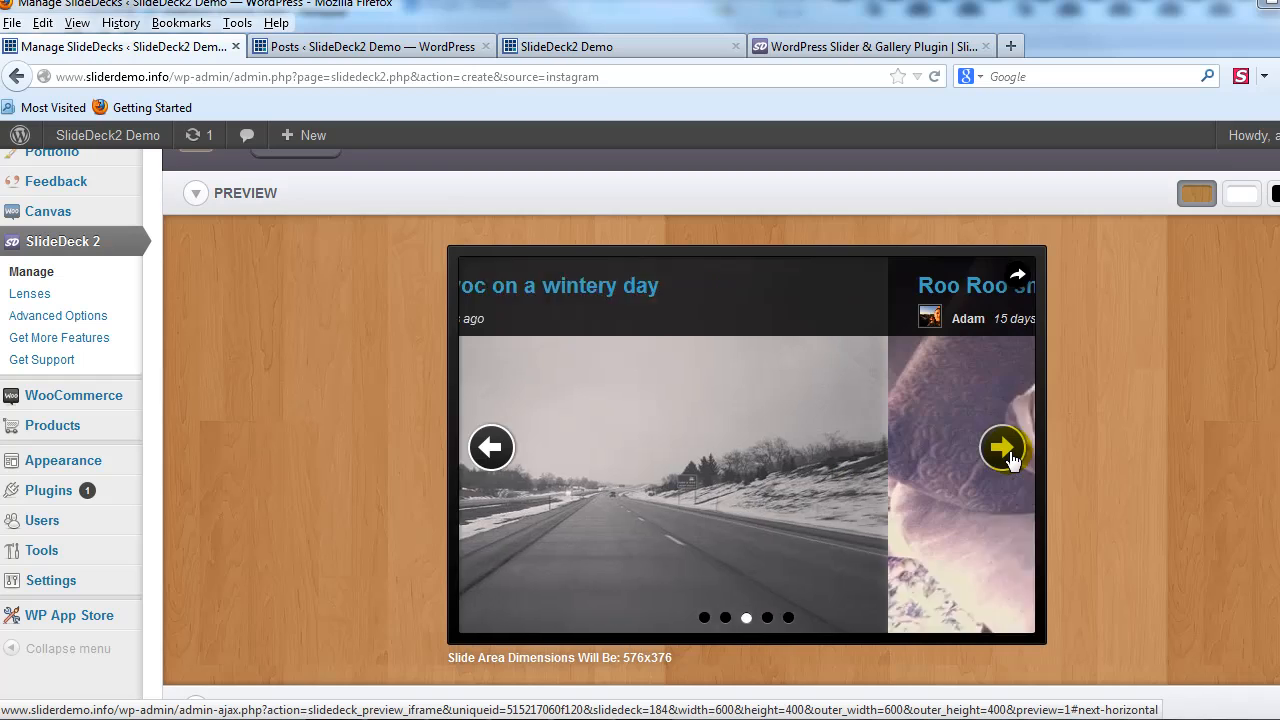
pyautogui.click(1006, 452)
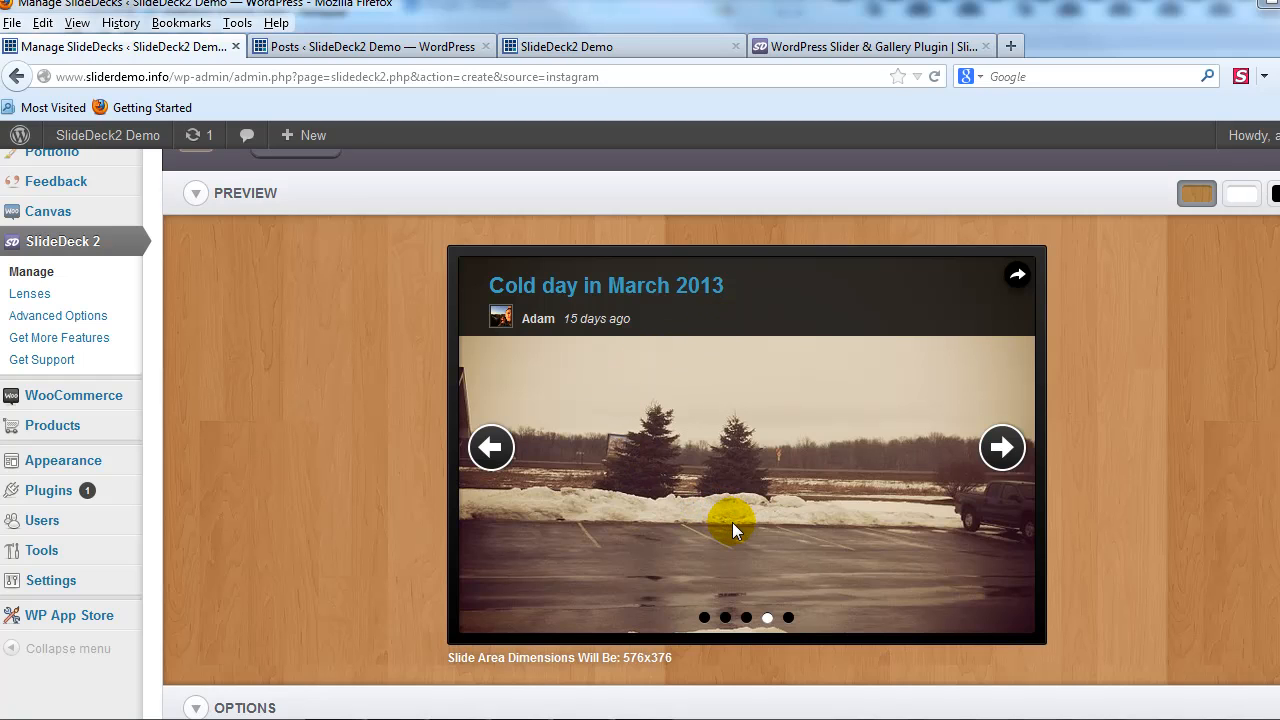
# Step: Examine the available lenses in the slider options and compare them with the preview
pyautogui.scroll(-4, 732, 522)
pyautogui.scroll(3, 735, 525)
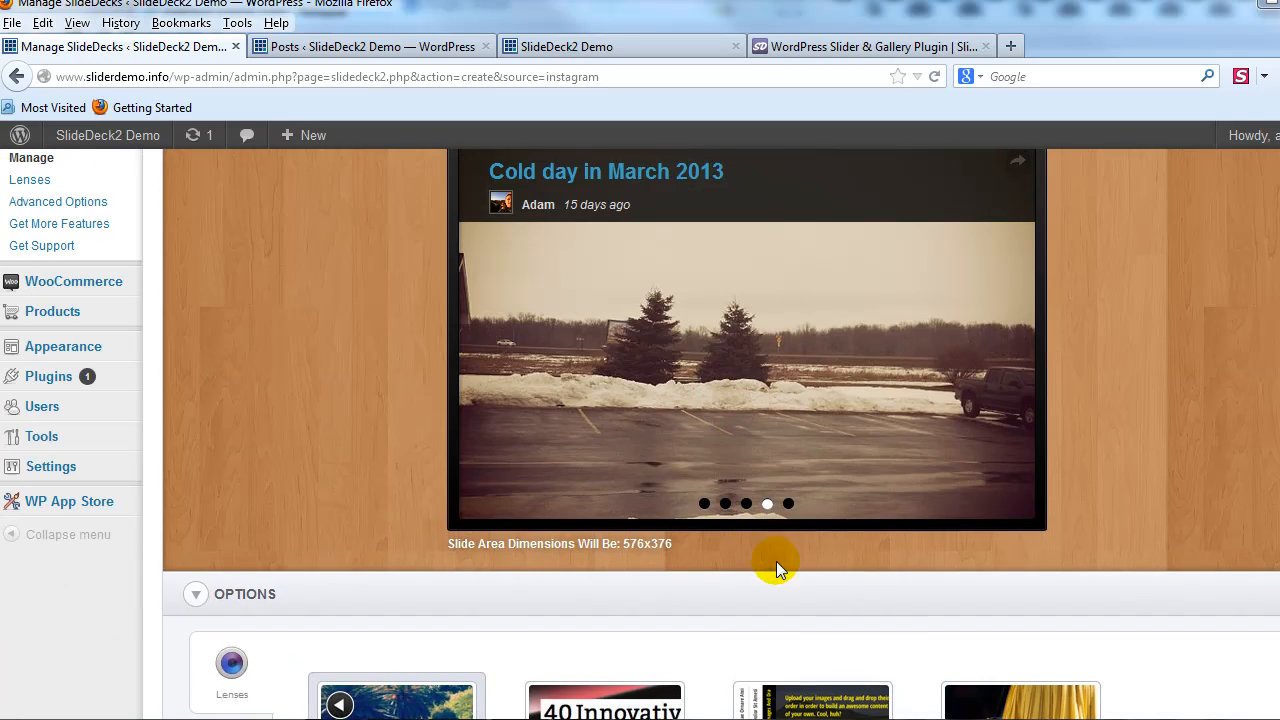
pyautogui.scroll(3, 776, 568)
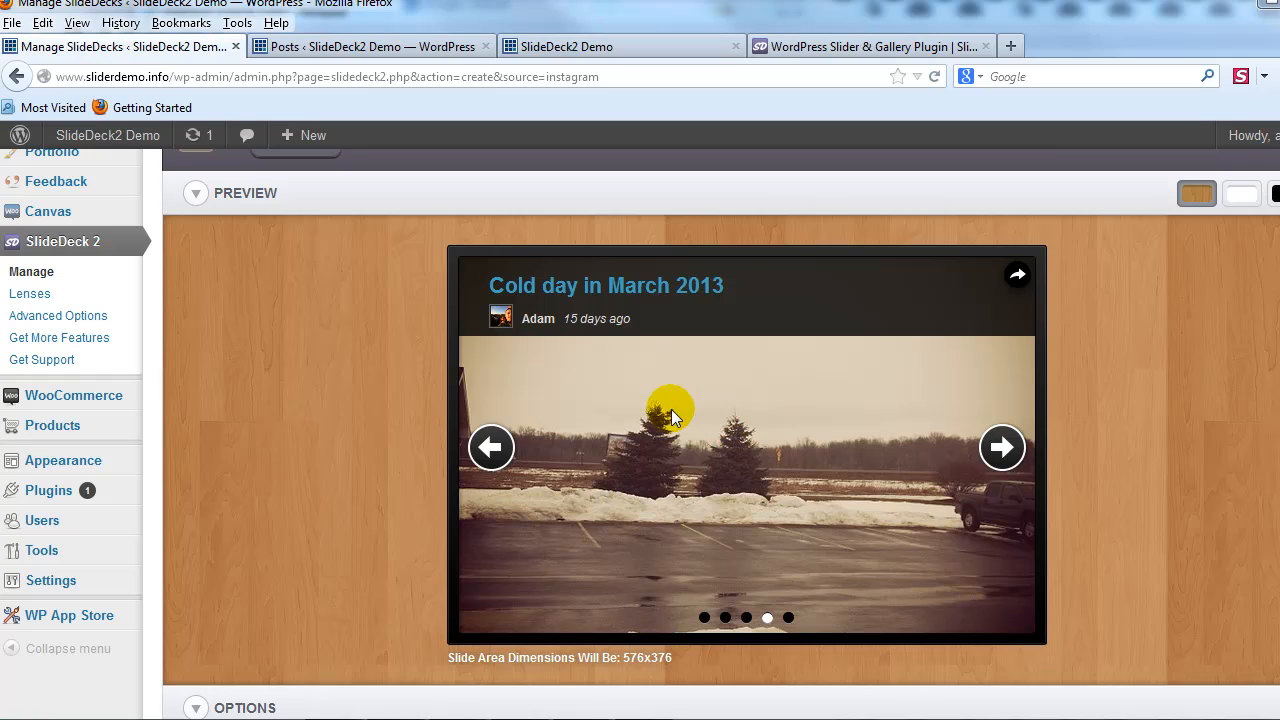
pyautogui.scroll(-8, 600, 409)
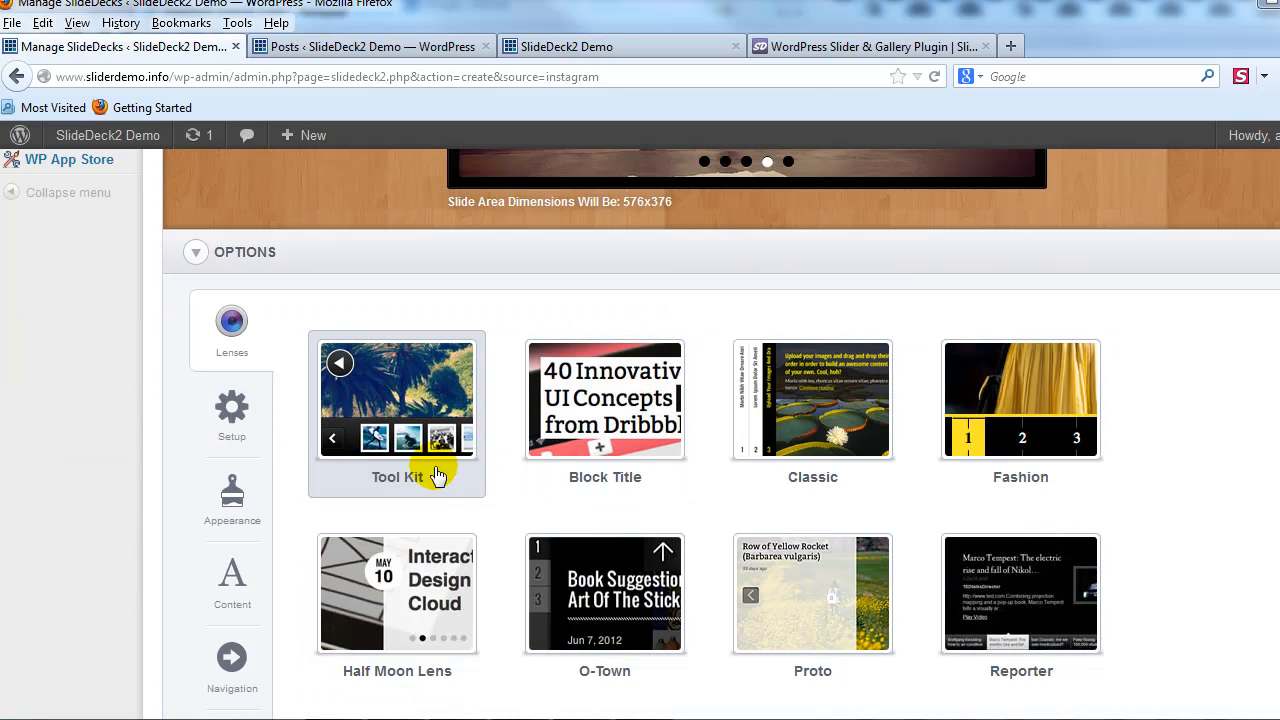
pyautogui.scroll(-7, 420, 510)
pyautogui.scroll(10, 429, 563)
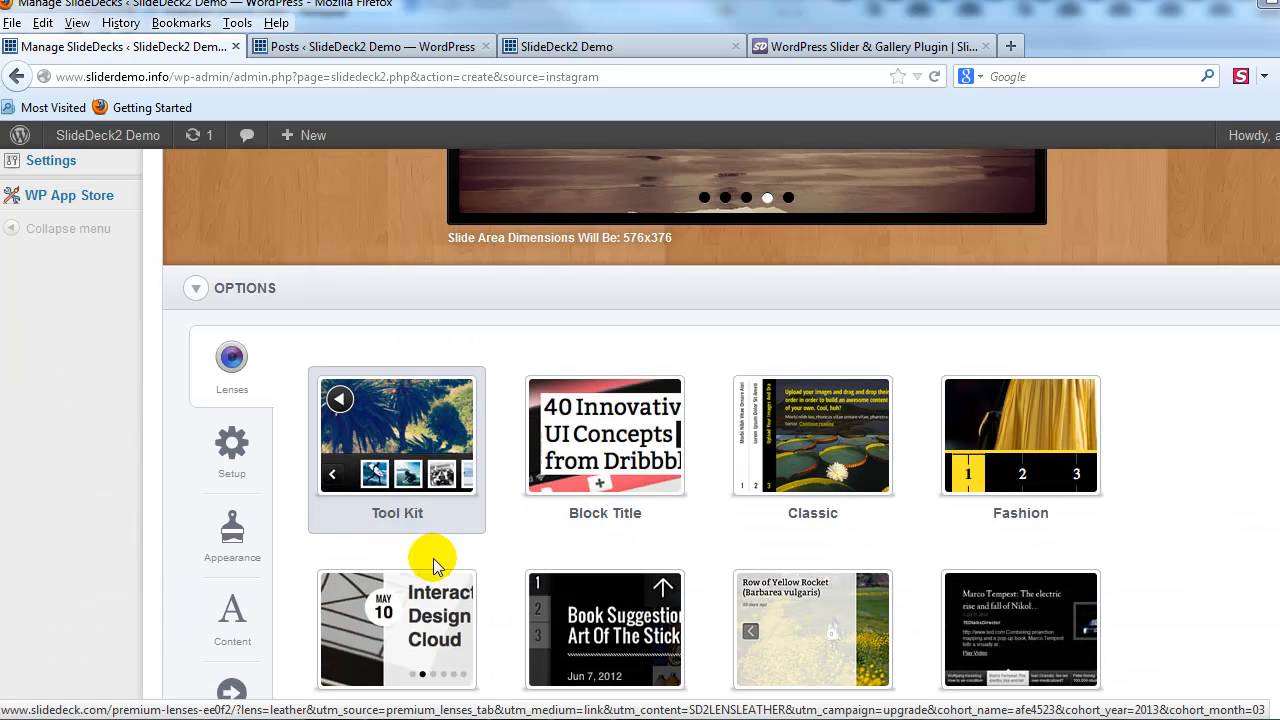
pyautogui.scroll(8, 557, 575)
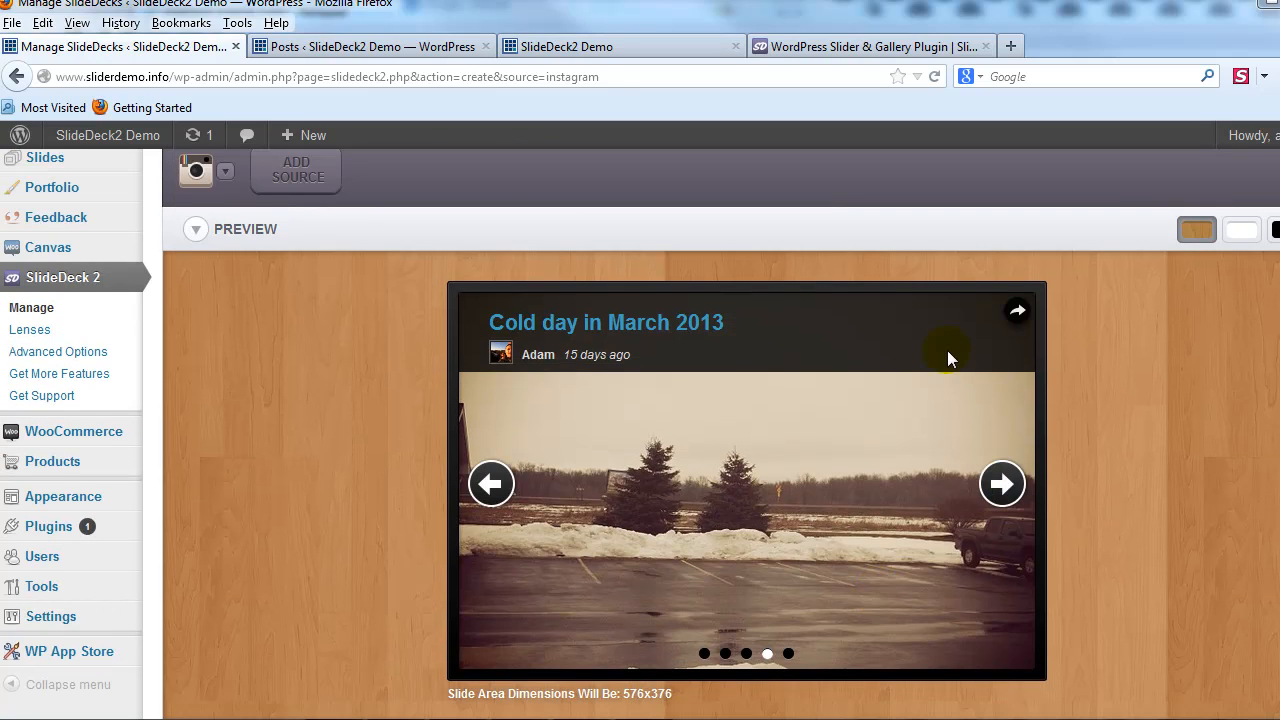
pyautogui.scroll(-2, 684, 463)
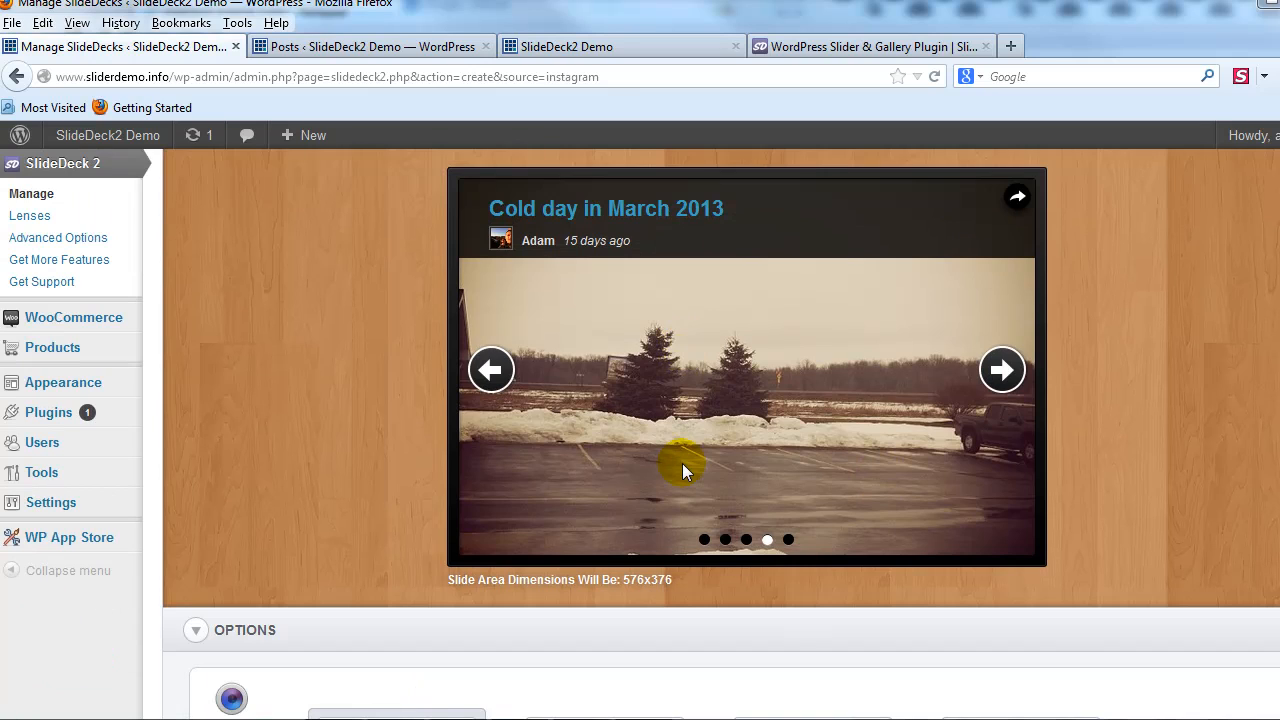
pyautogui.scroll(-4, 682, 465)
pyautogui.scroll(-2, 690, 490)
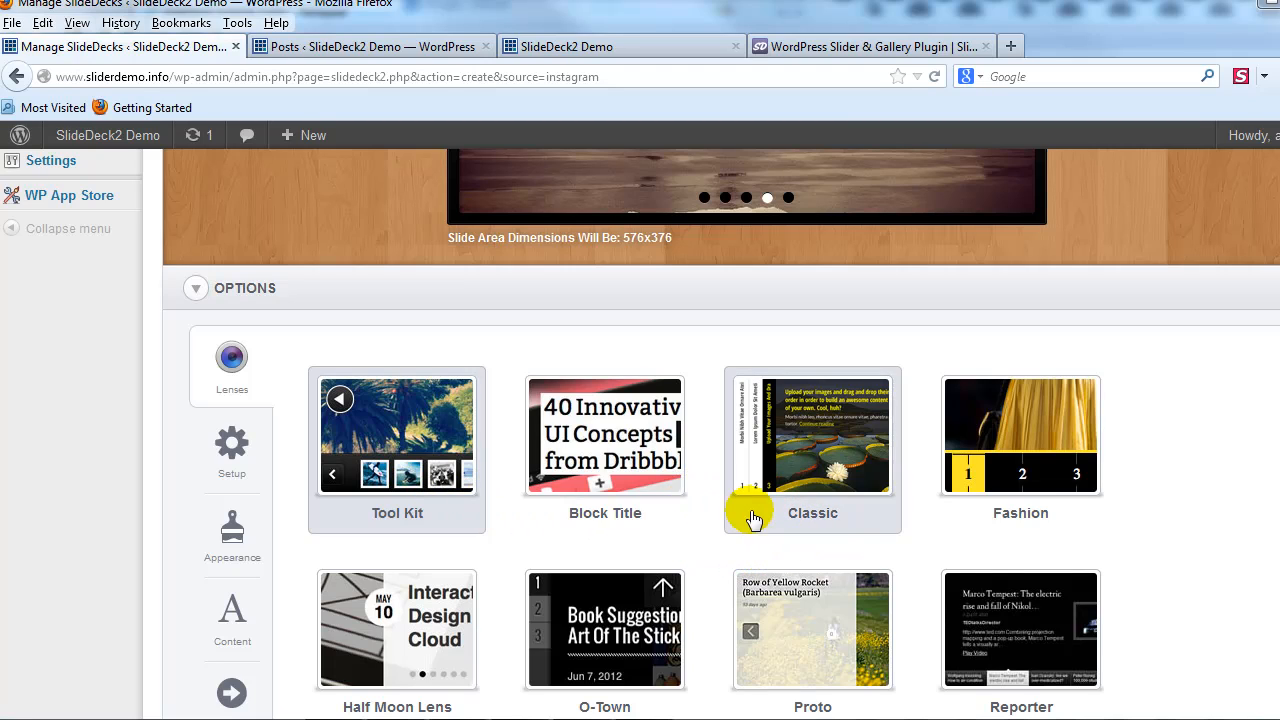
# Step: Try the Classic lens on the Instagram slider and check its preview
pyautogui.click(812, 468)
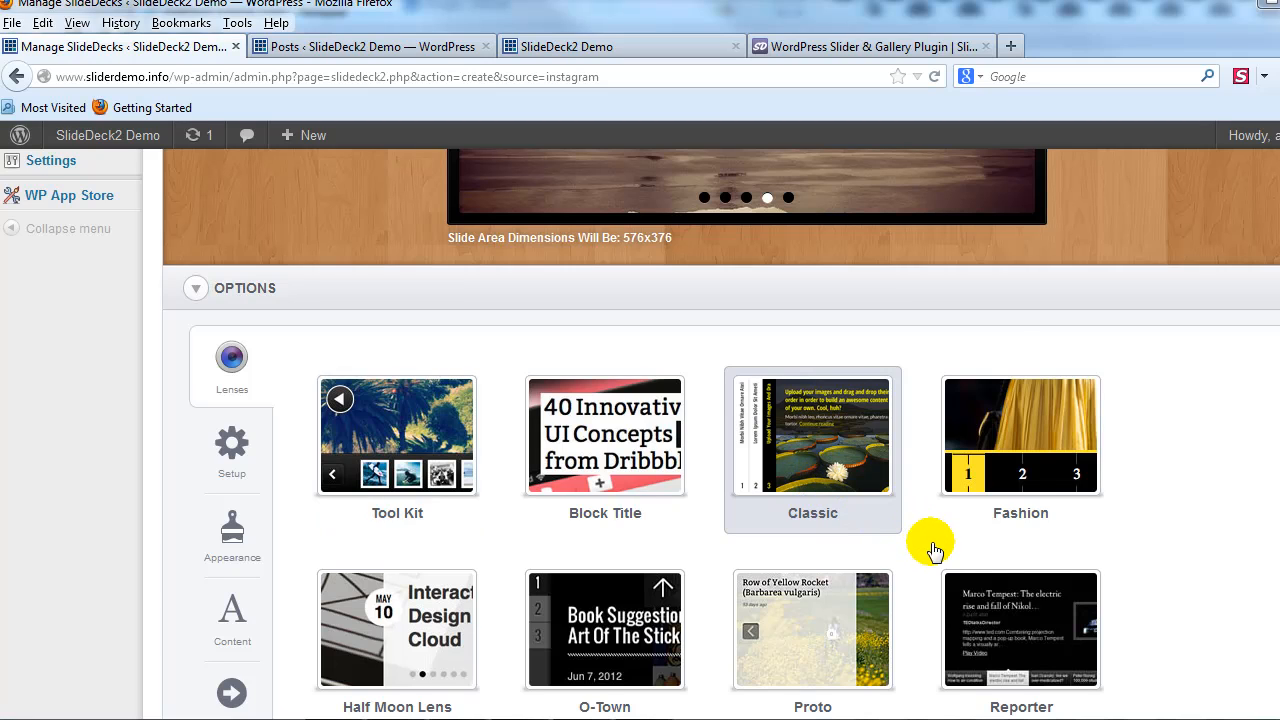
pyautogui.scroll(3, 902, 531)
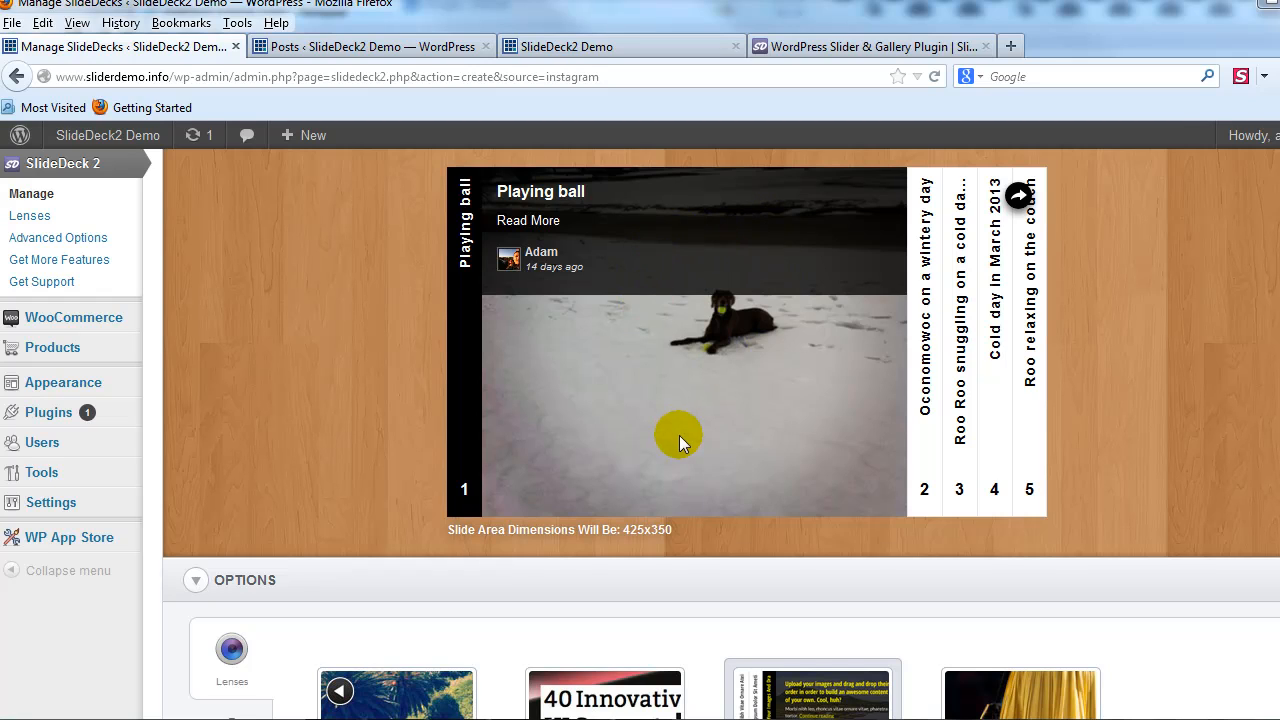
pyautogui.scroll(-1, 677, 434)
pyautogui.scroll(-2, 657, 514)
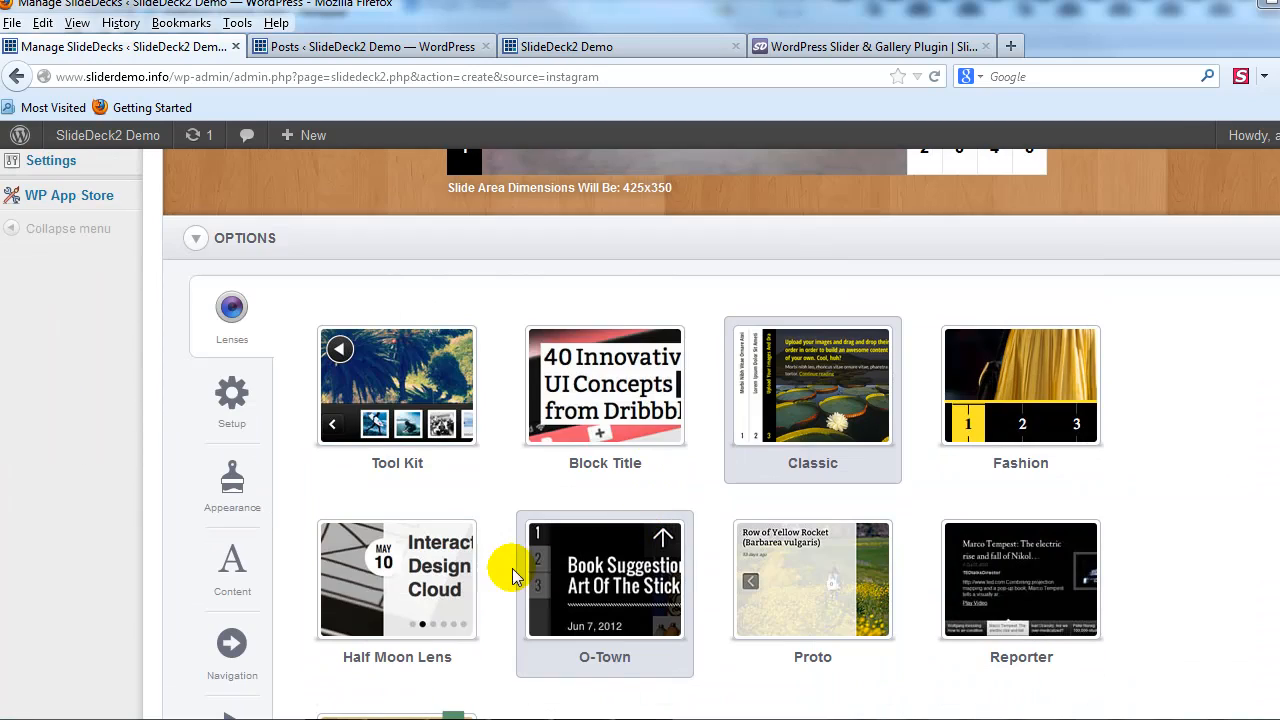
# Step: Try the Fashion lens, check its preview, and set the lens back to Tool Kit
pyautogui.click(1008, 418)
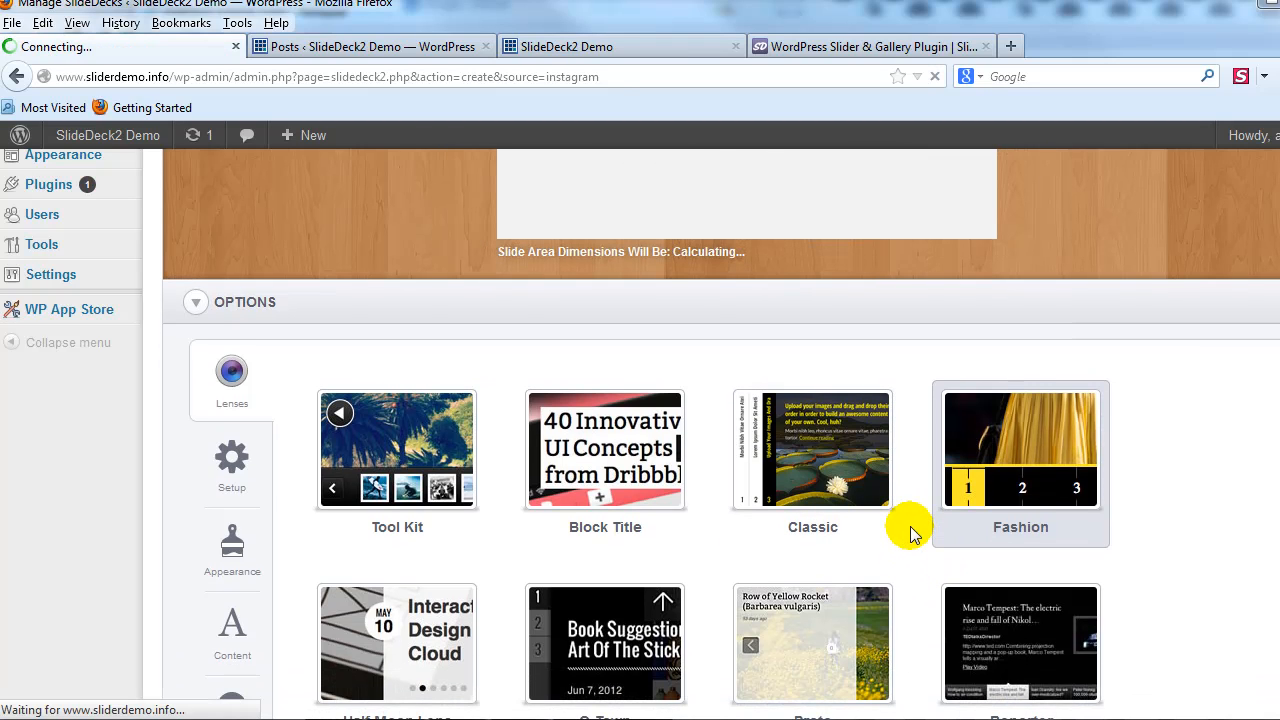
pyautogui.scroll(4, 906, 565)
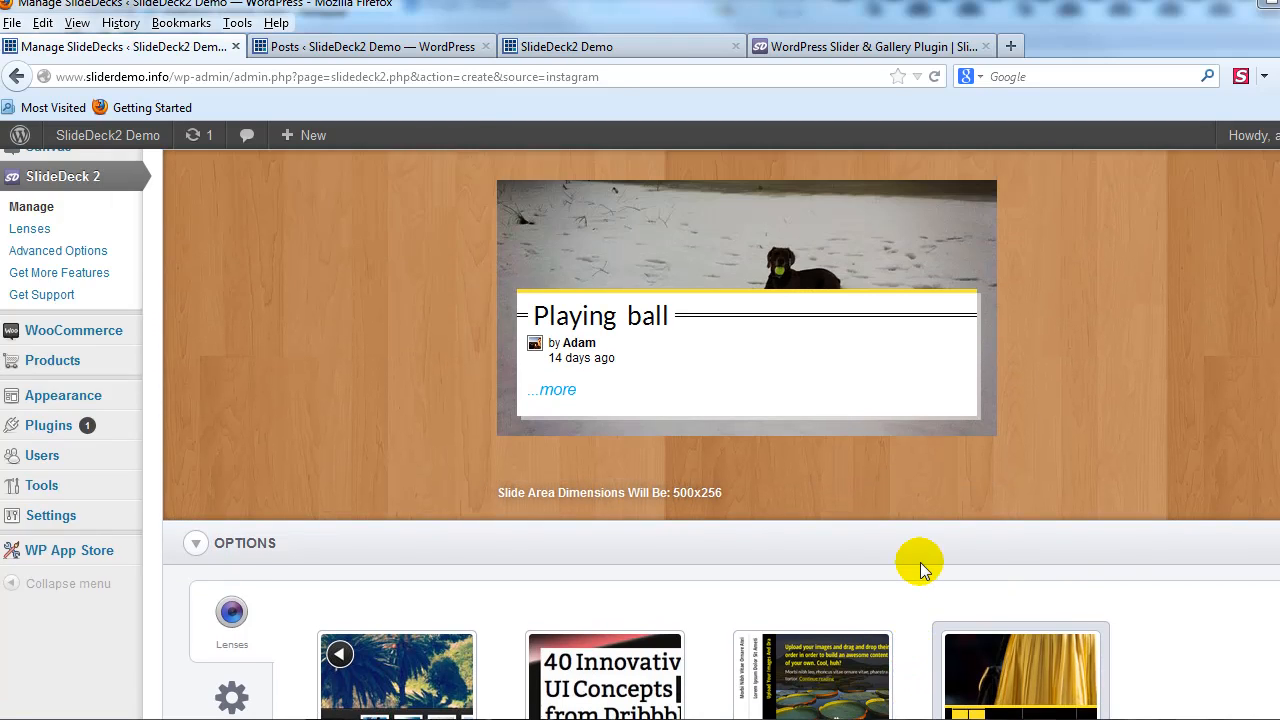
pyautogui.scroll(2, 940, 500)
pyautogui.scroll(-6, 855, 465)
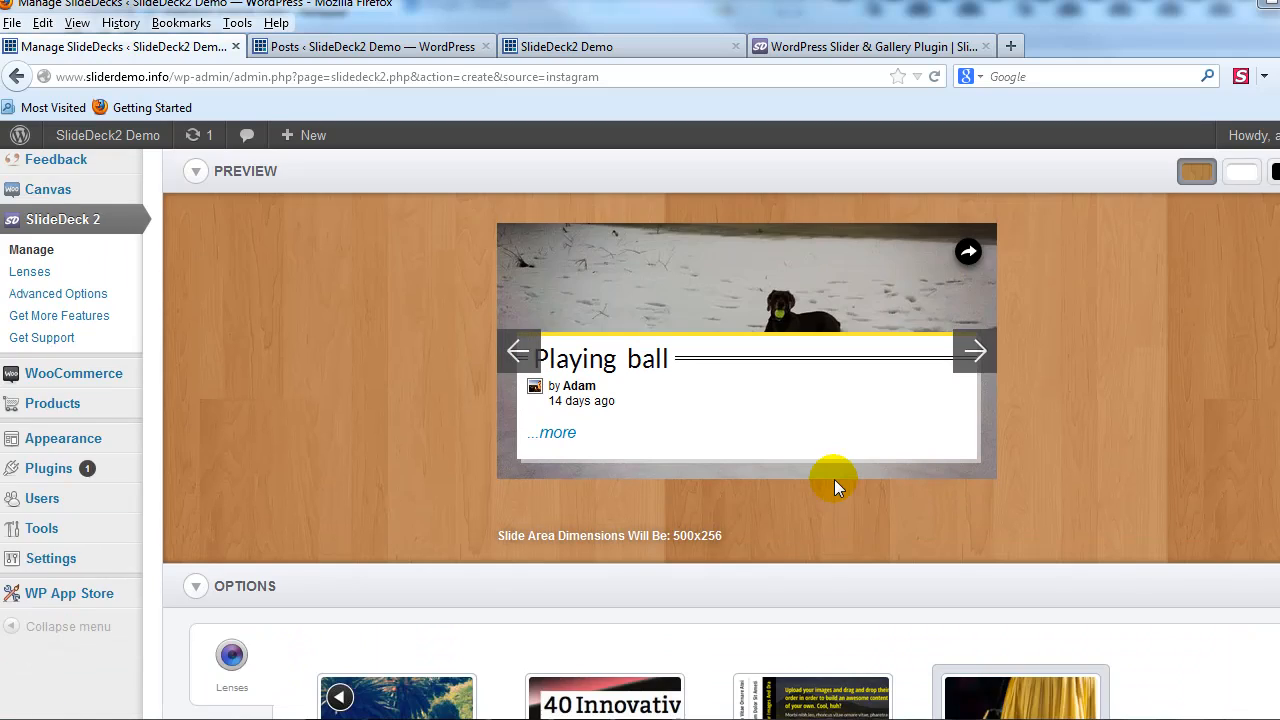
pyautogui.scroll(-4, 509, 543)
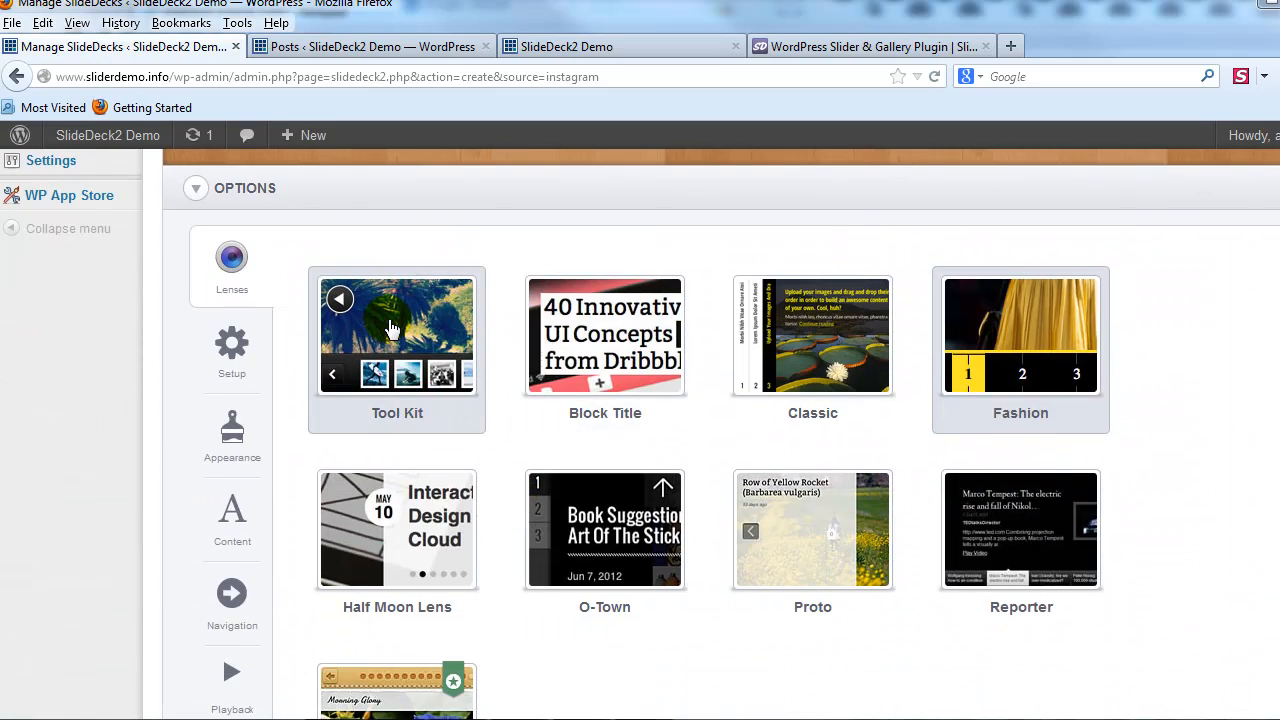
pyautogui.click(391, 330)
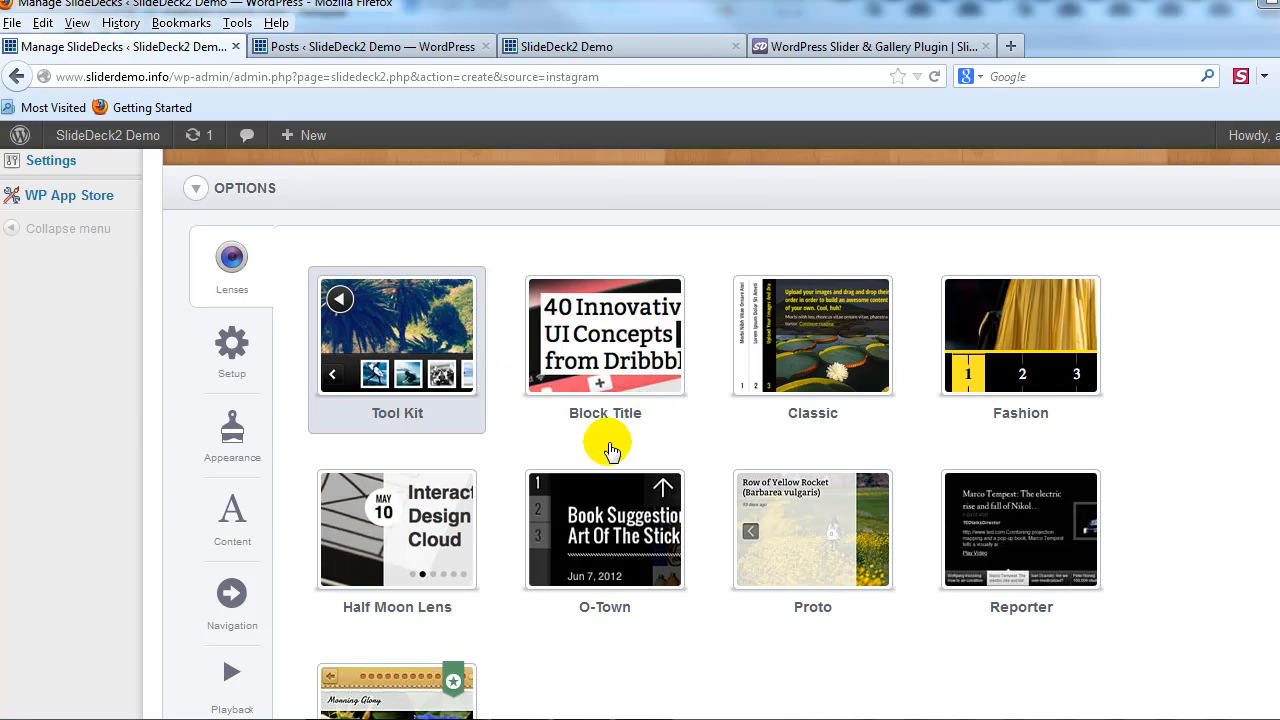
pyautogui.scroll(4, 611, 451)
pyautogui.scroll(-3, 318, 480)
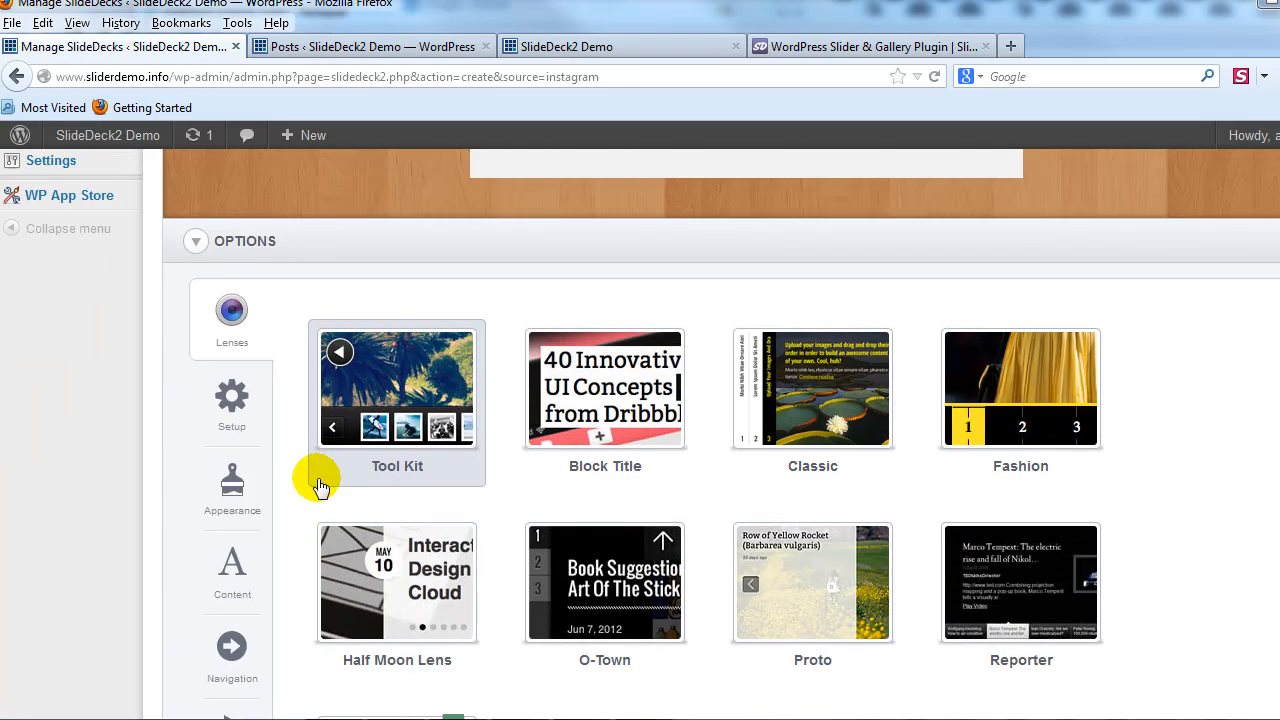
pyautogui.scroll(-2, 310, 490)
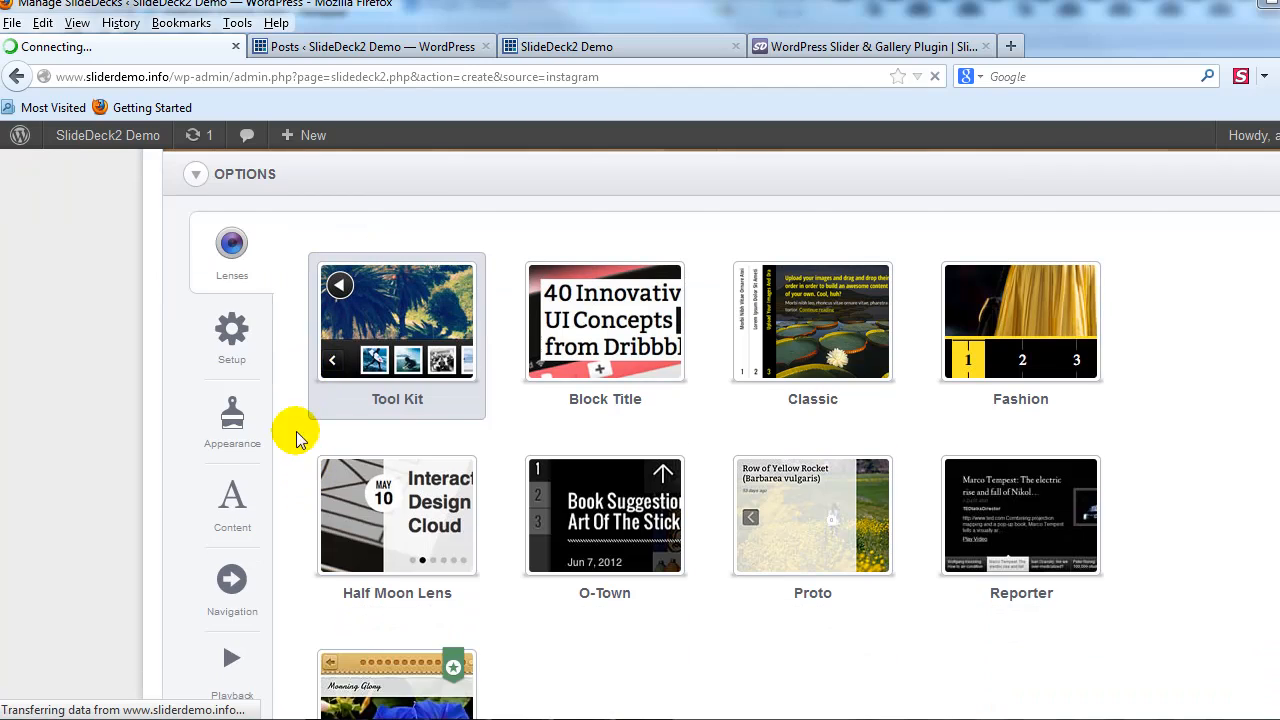
# Step: Set the Number of Slides to 6 in the Setup options
pyautogui.click(241, 338)
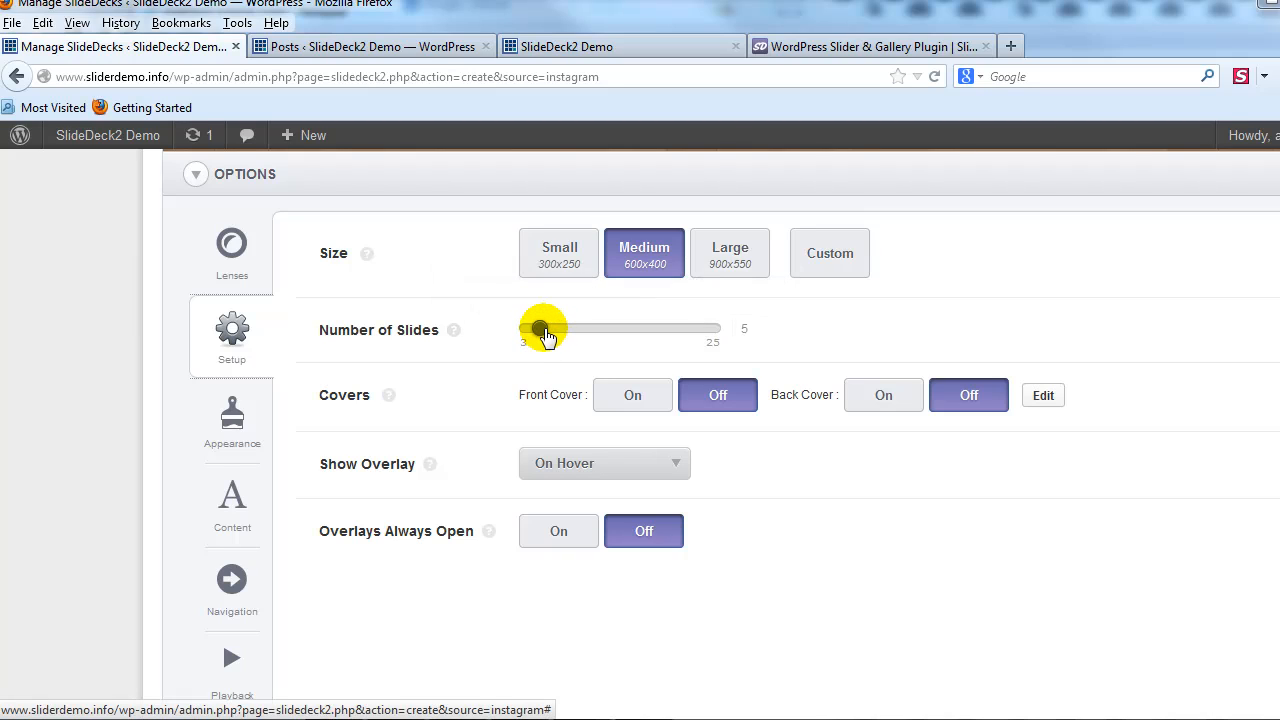
pyautogui.click(748, 327)
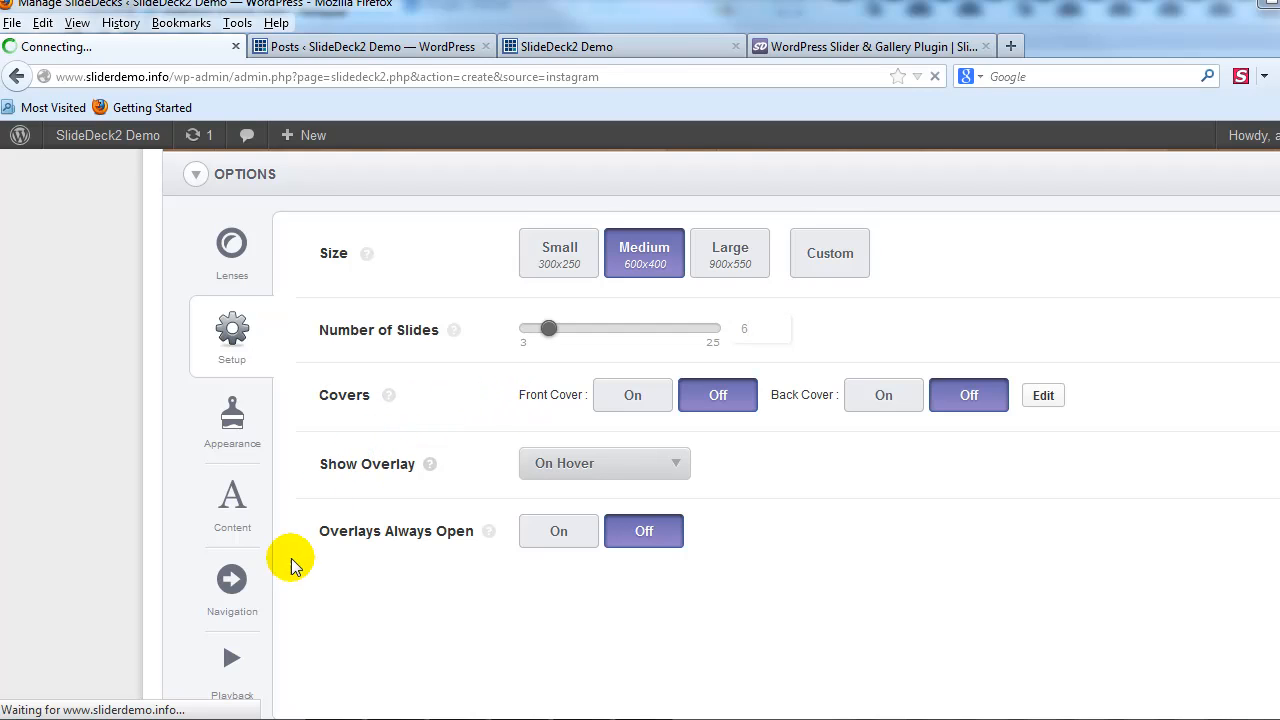
# Step: Turn on Autoplay SlideDeck in the Playback options of the Instagram slider
pyautogui.scroll(-3, 306, 617)
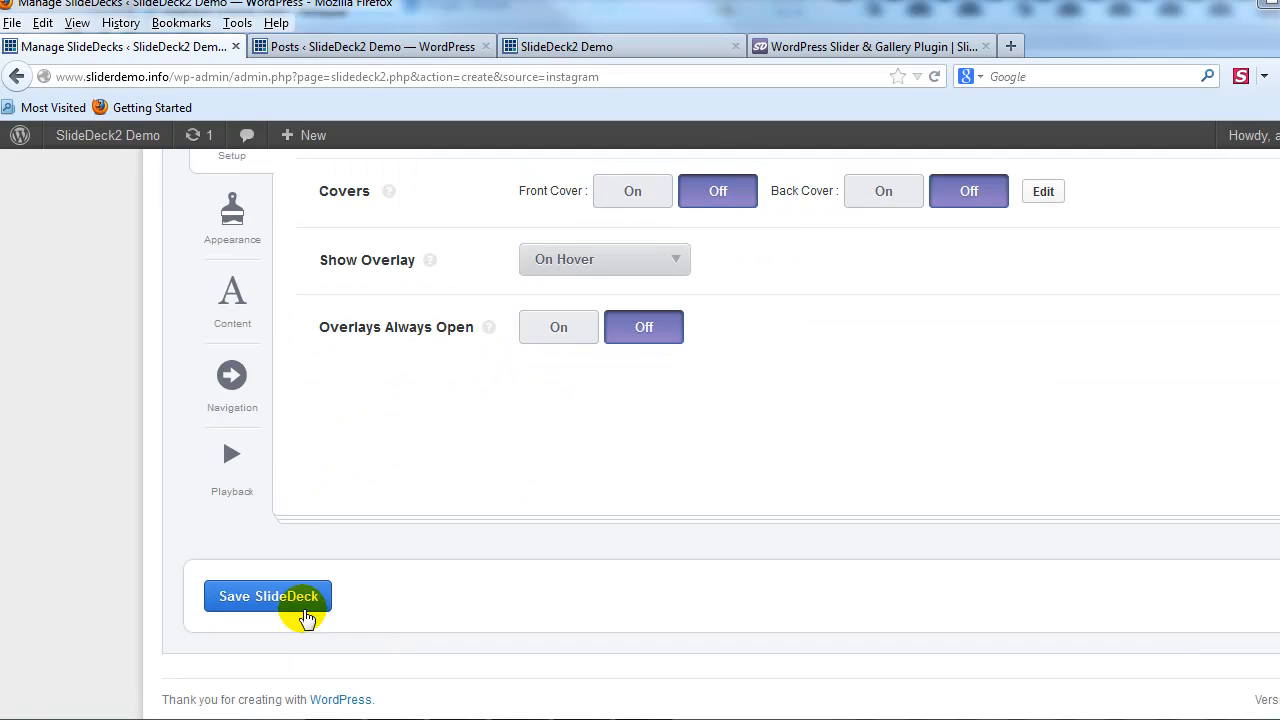
pyautogui.click(240, 466)
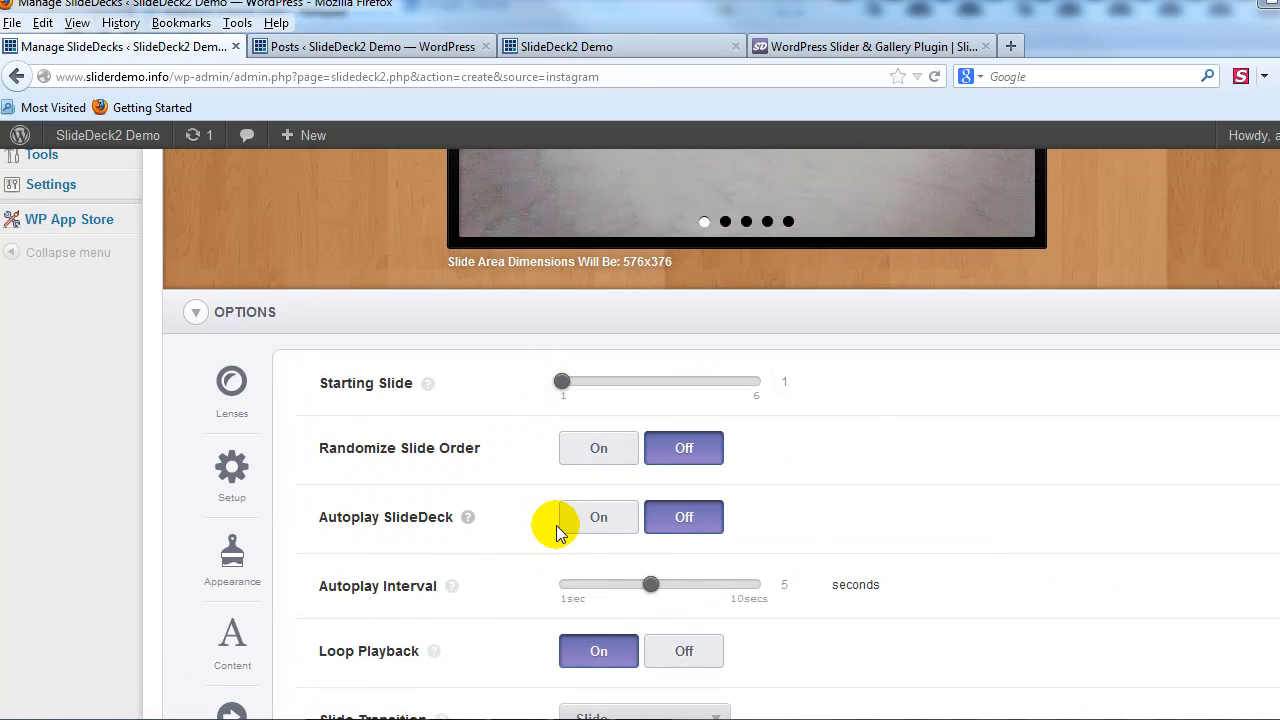
pyautogui.click(594, 530)
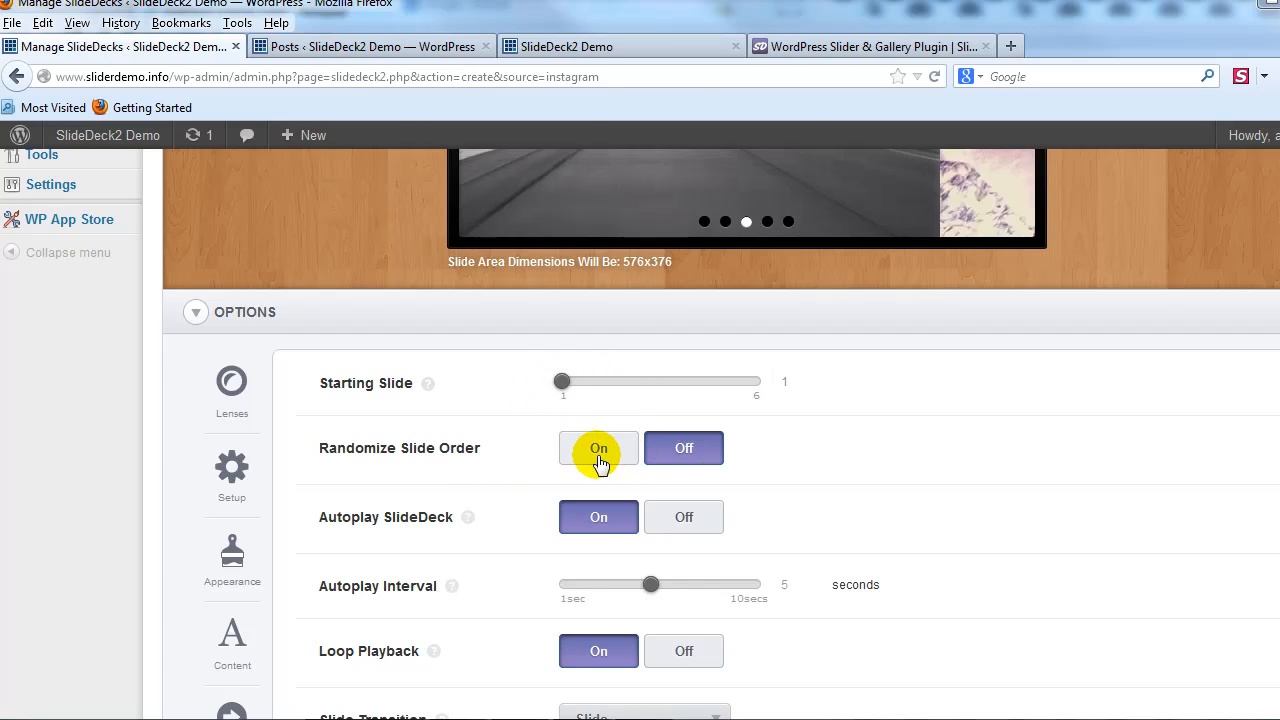
# Step: Review the Playback, Appearance and Content options of the Instagram slider and compare the title settings with its preview
pyautogui.scroll(-1, 805, 491)
pyautogui.scroll(-1, 805, 491)
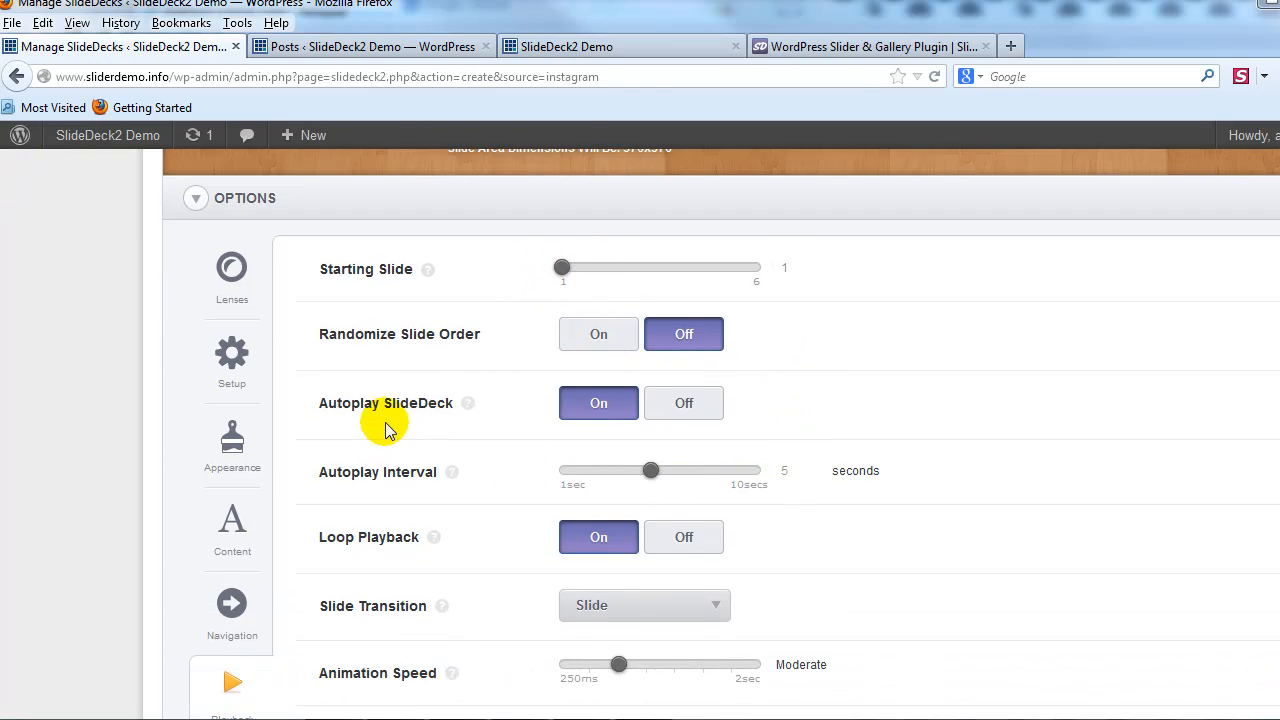
pyautogui.click(260, 455)
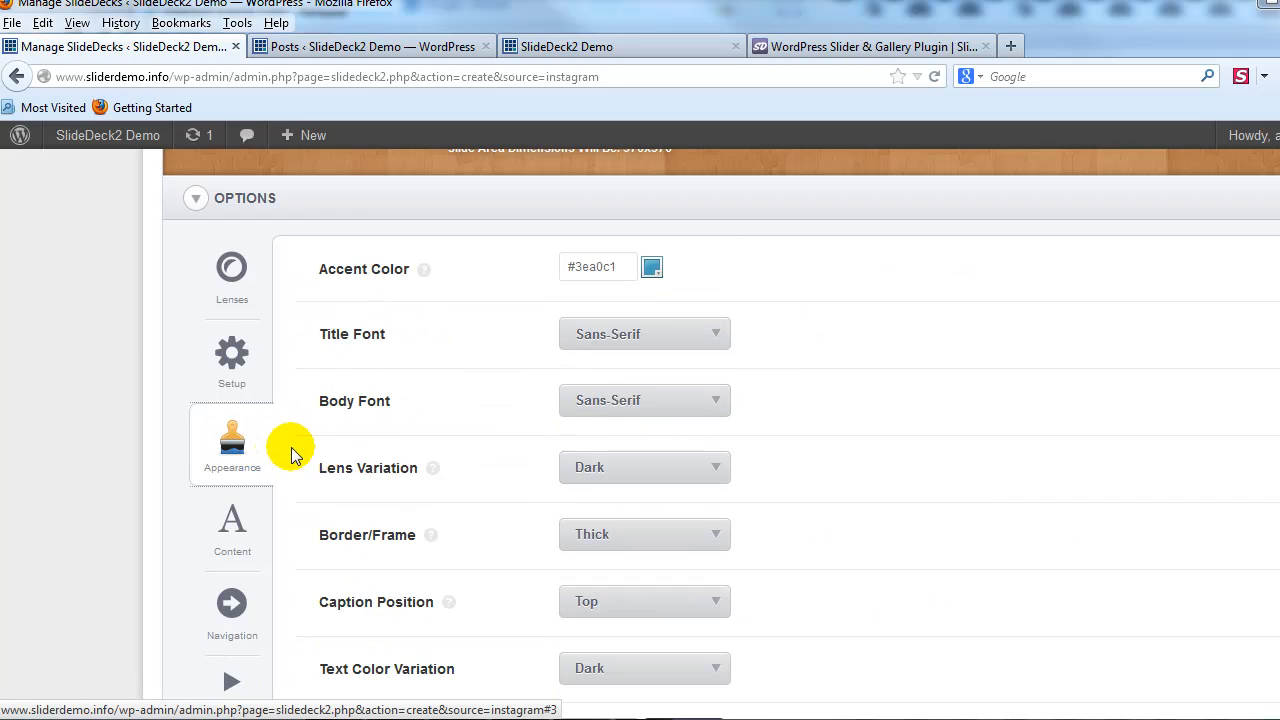
pyautogui.scroll(-2, 415, 465)
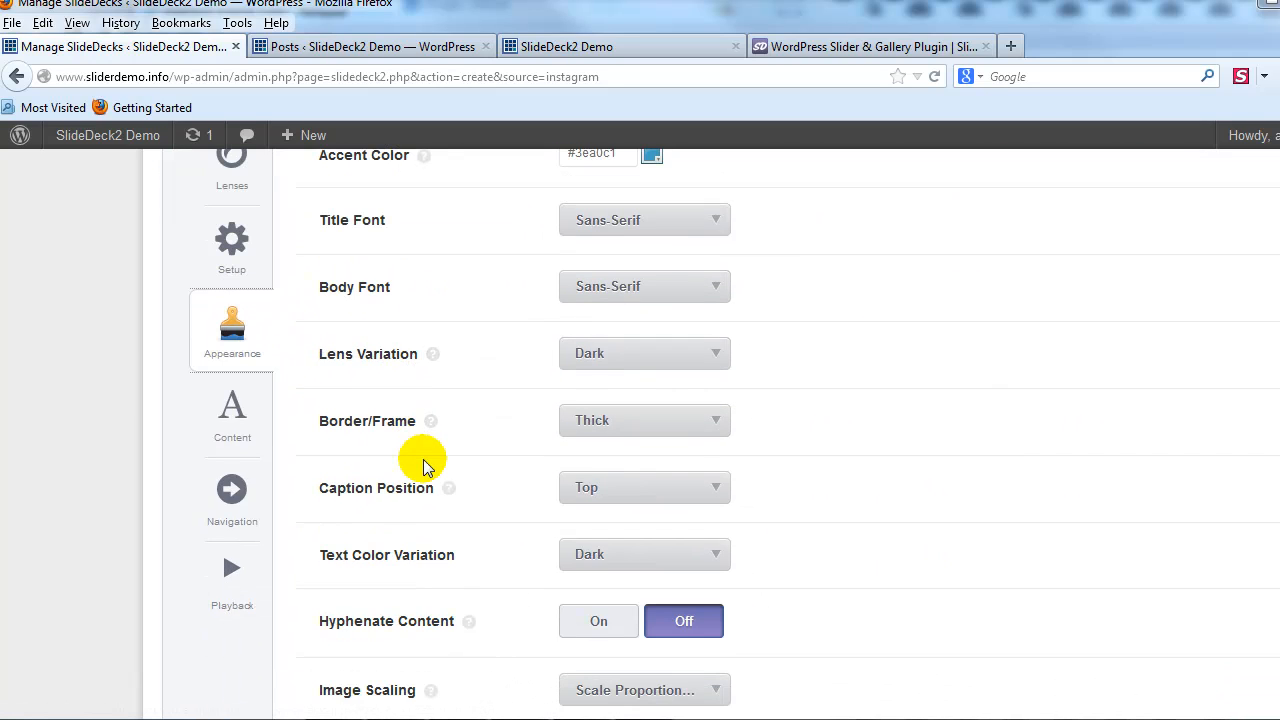
pyautogui.scroll(-2, 430, 470)
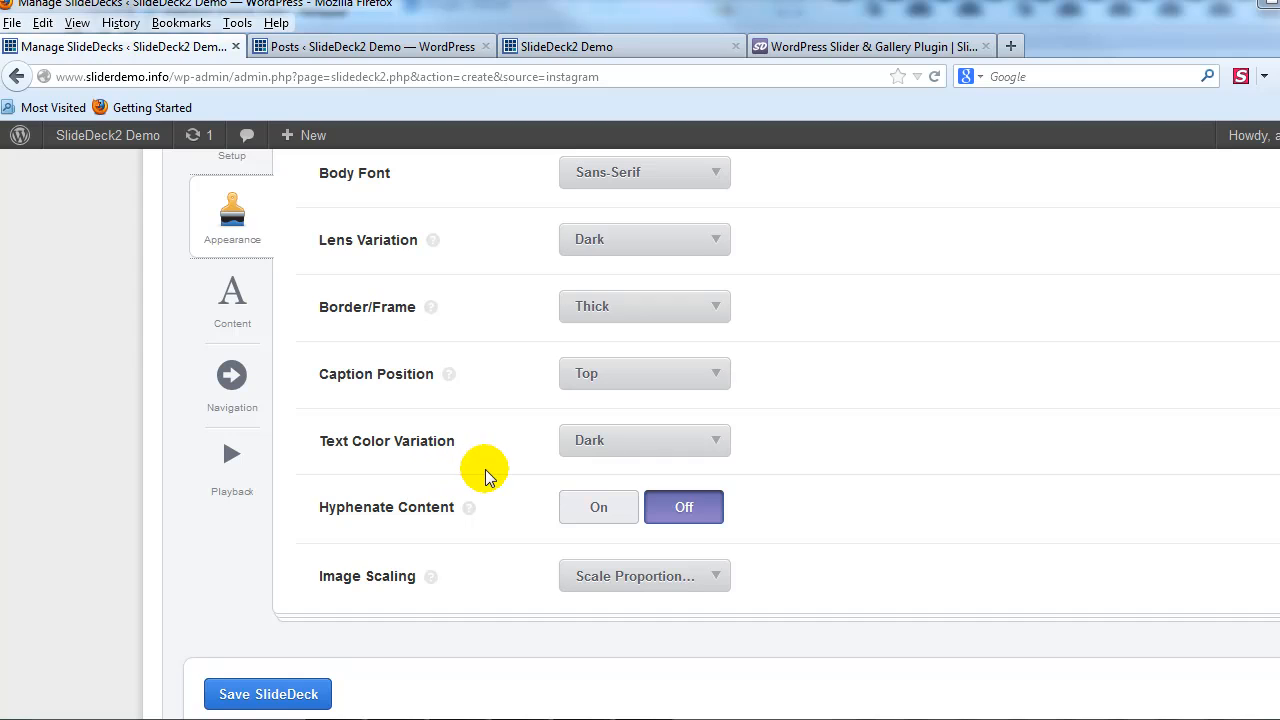
pyautogui.scroll(2, 400, 450)
pyautogui.click(251, 423)
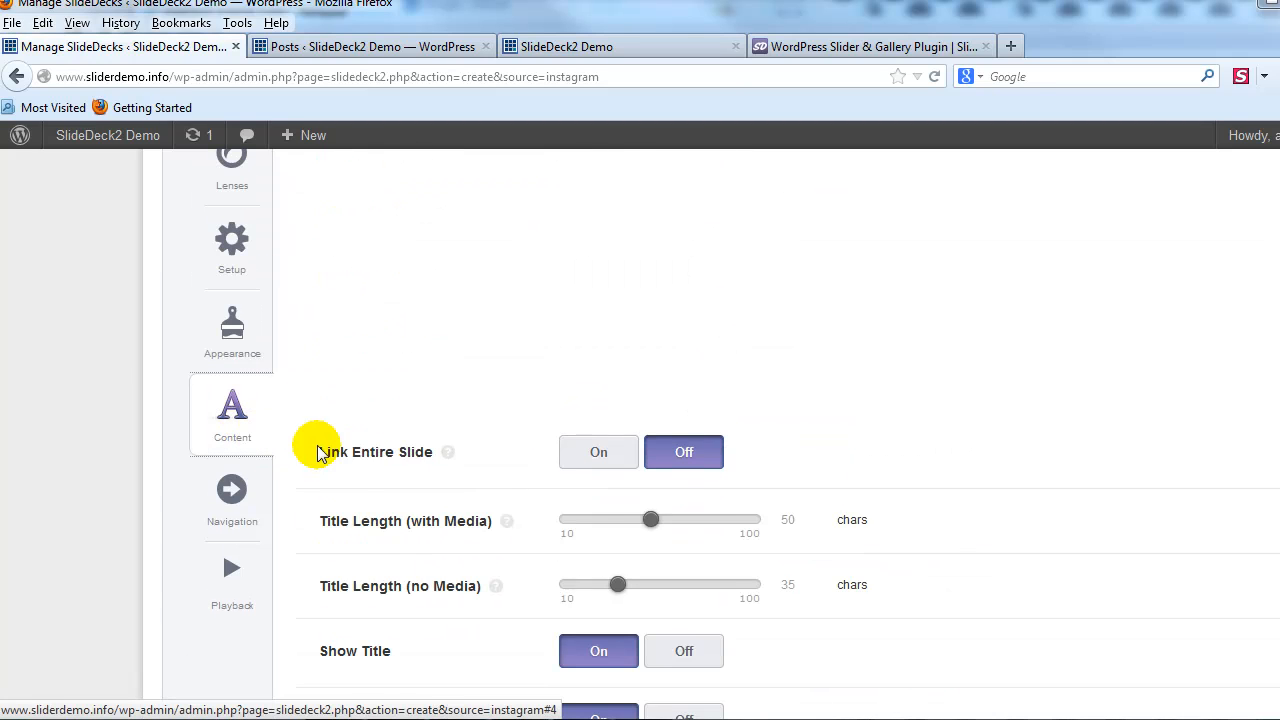
pyautogui.scroll(4, 409, 466)
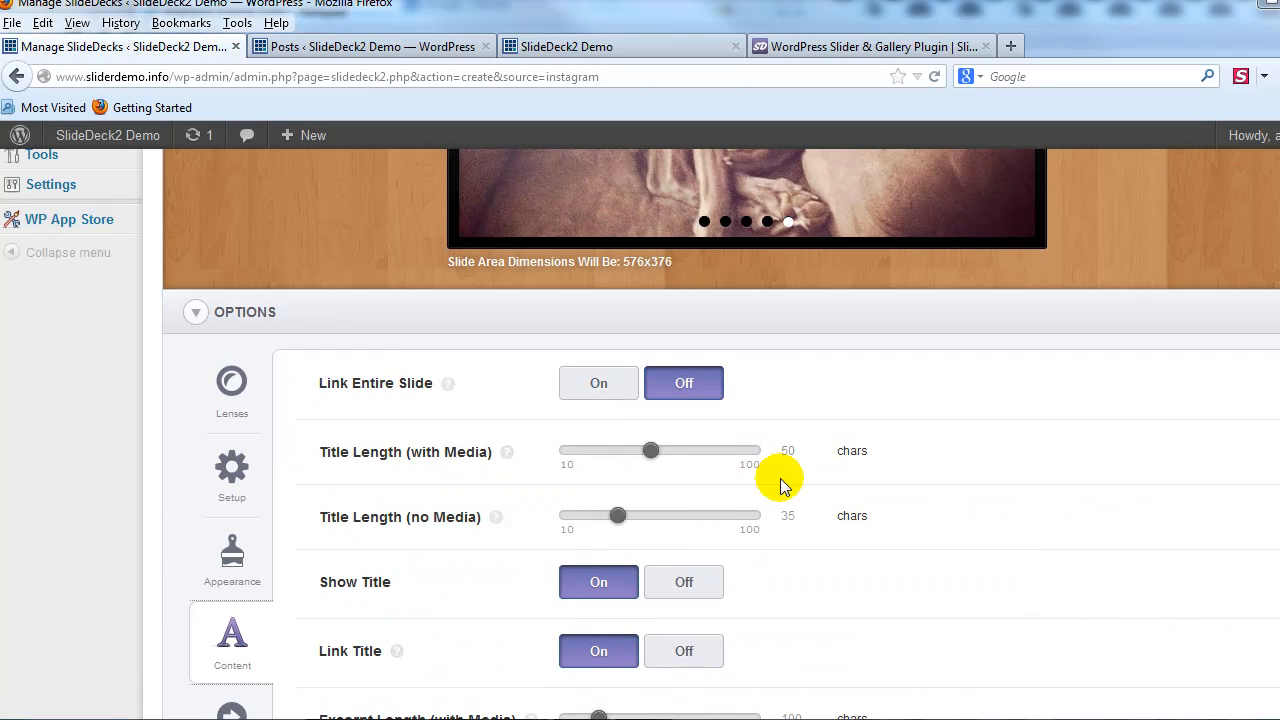
pyautogui.scroll(-2, 820, 615)
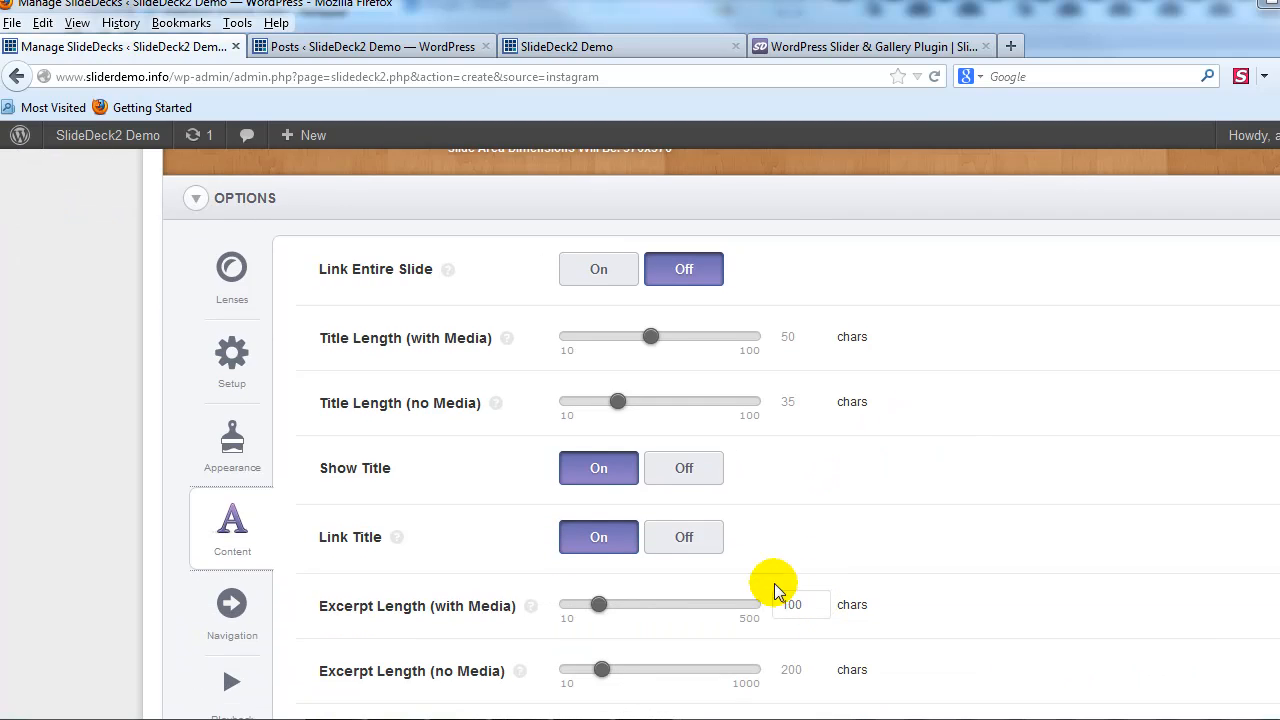
pyautogui.scroll(4, 523, 551)
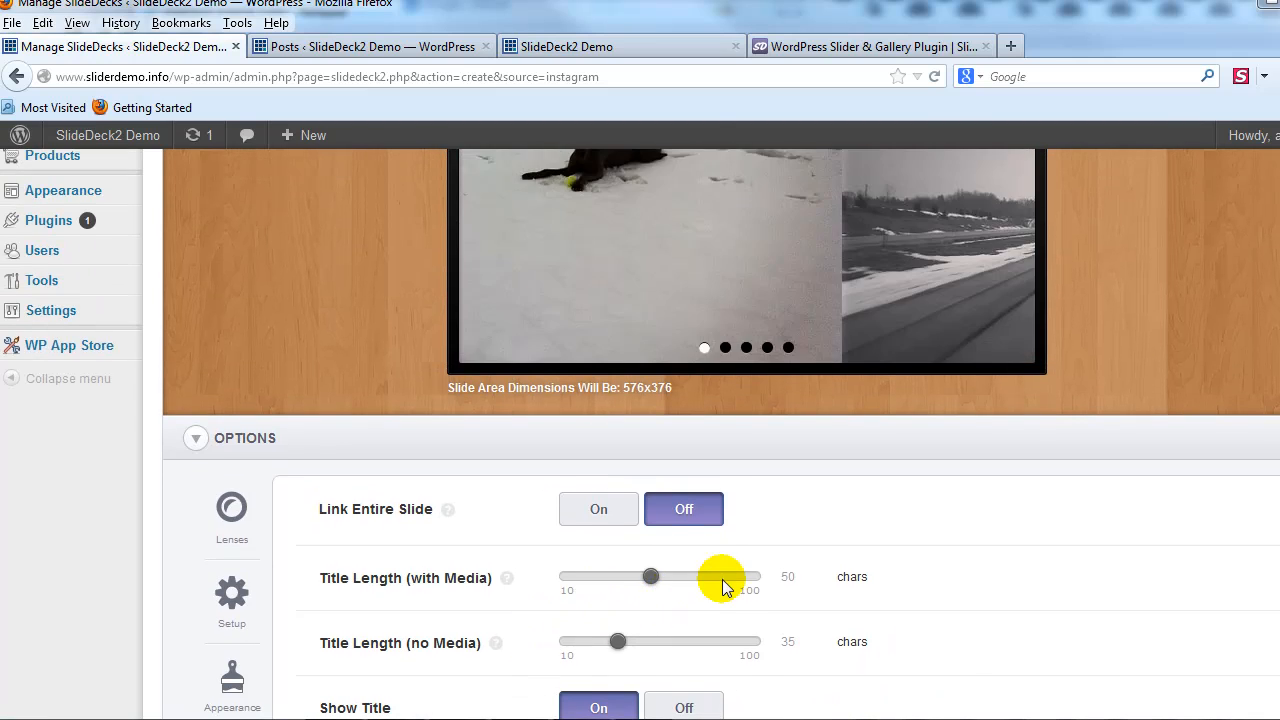
pyautogui.scroll(6, 861, 511)
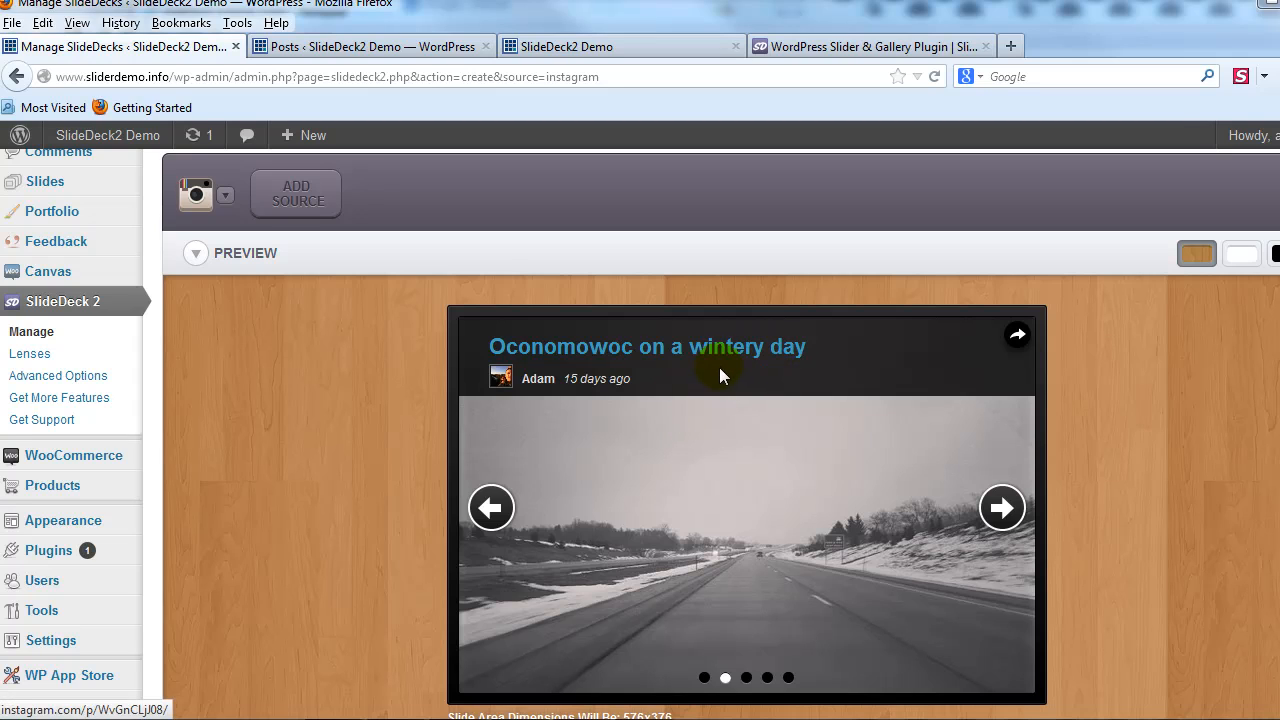
# Step: Turn off Show Excerpt in the Content options of the Instagram slider
pyautogui.scroll(-5, 720, 509)
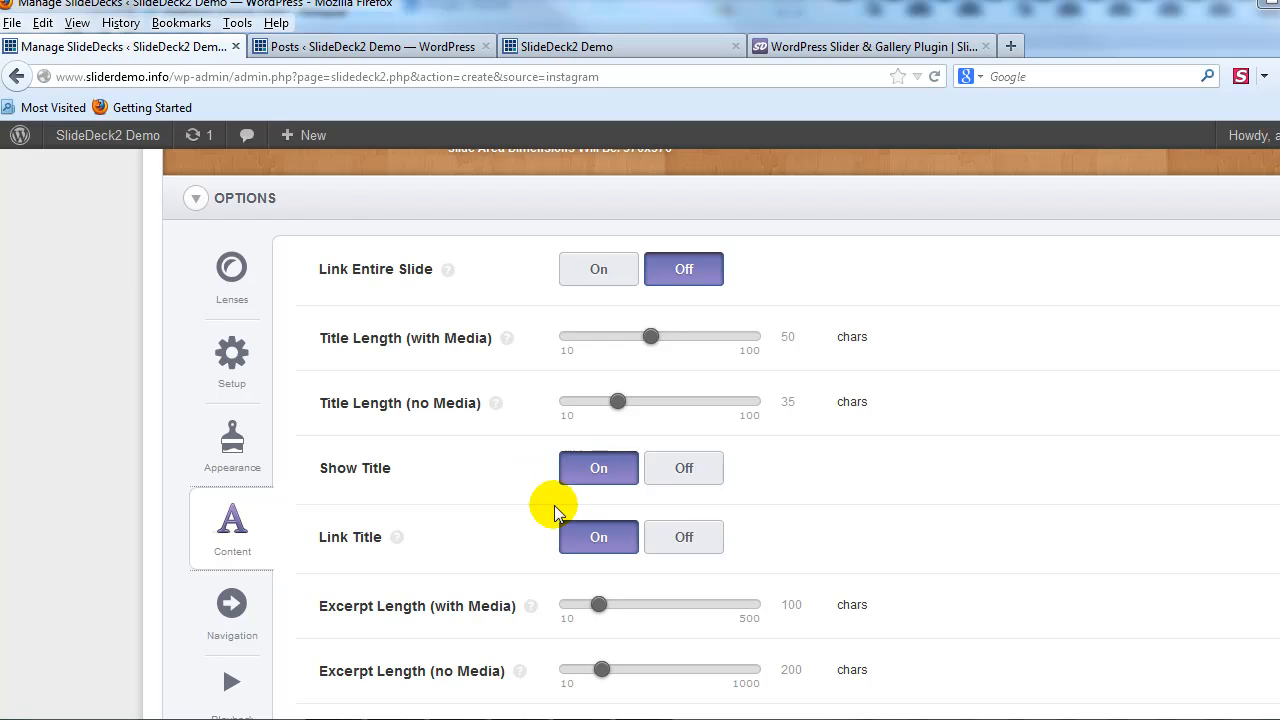
pyautogui.scroll(-1, 623, 540)
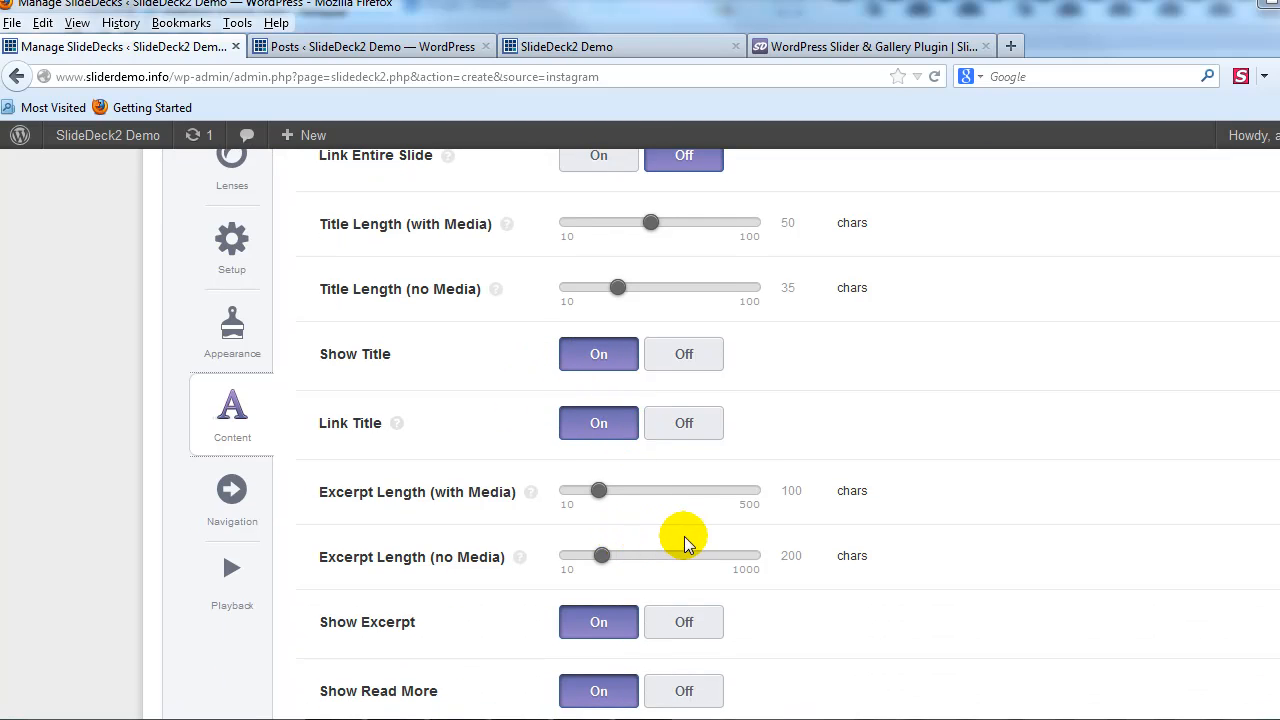
pyautogui.scroll(-2, 700, 557)
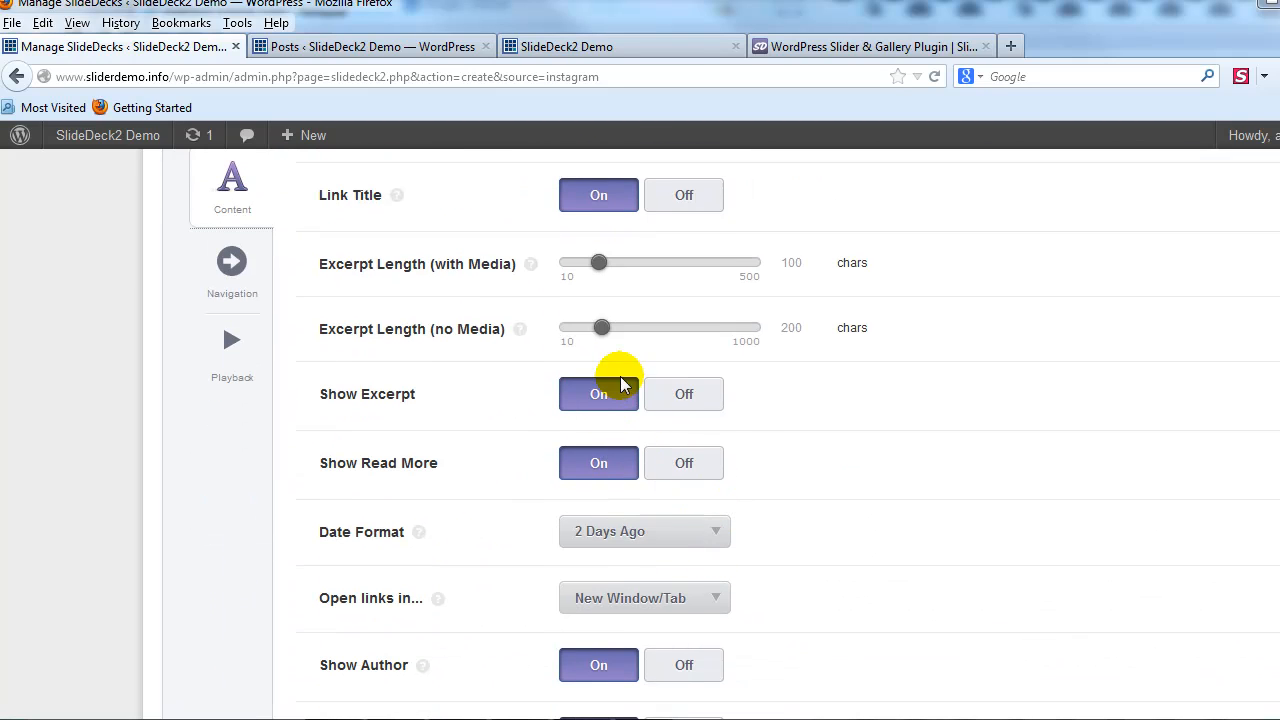
pyautogui.click(686, 400)
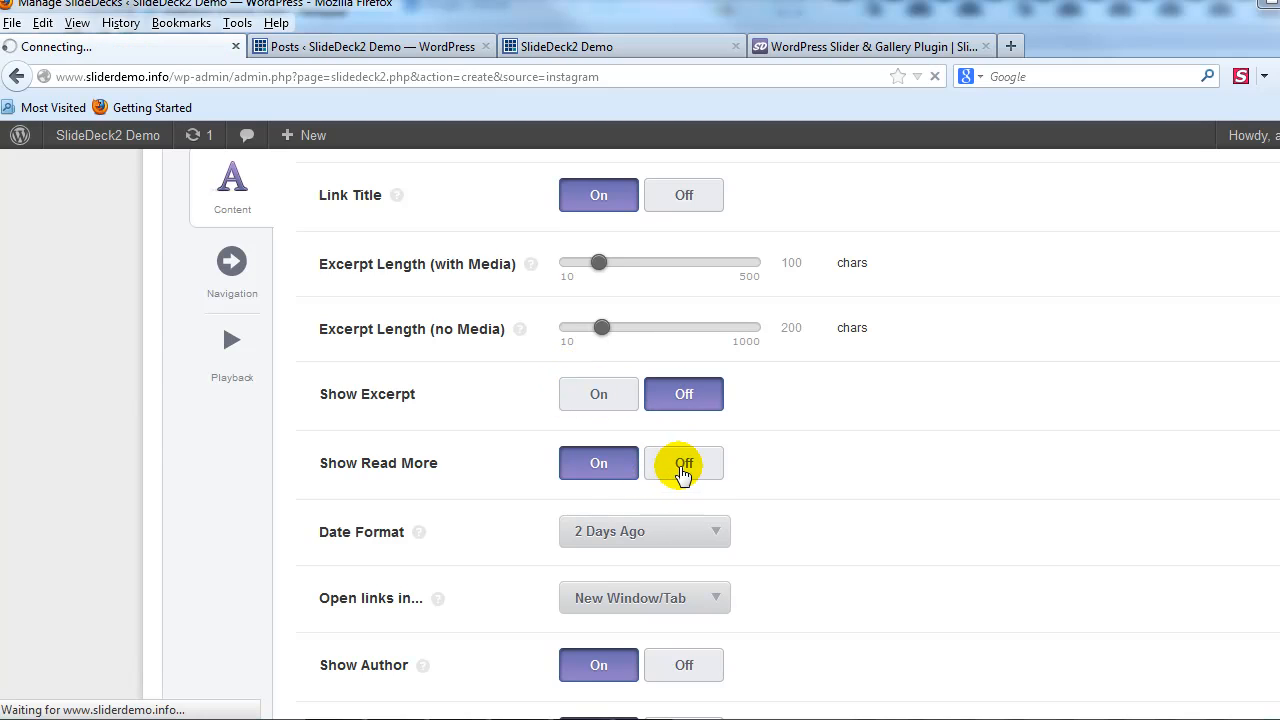
# Step: Look through the remaining Content options, including the author settings and Cache Duration, and save the SlideDeck
pyautogui.scroll(-4, 735, 480)
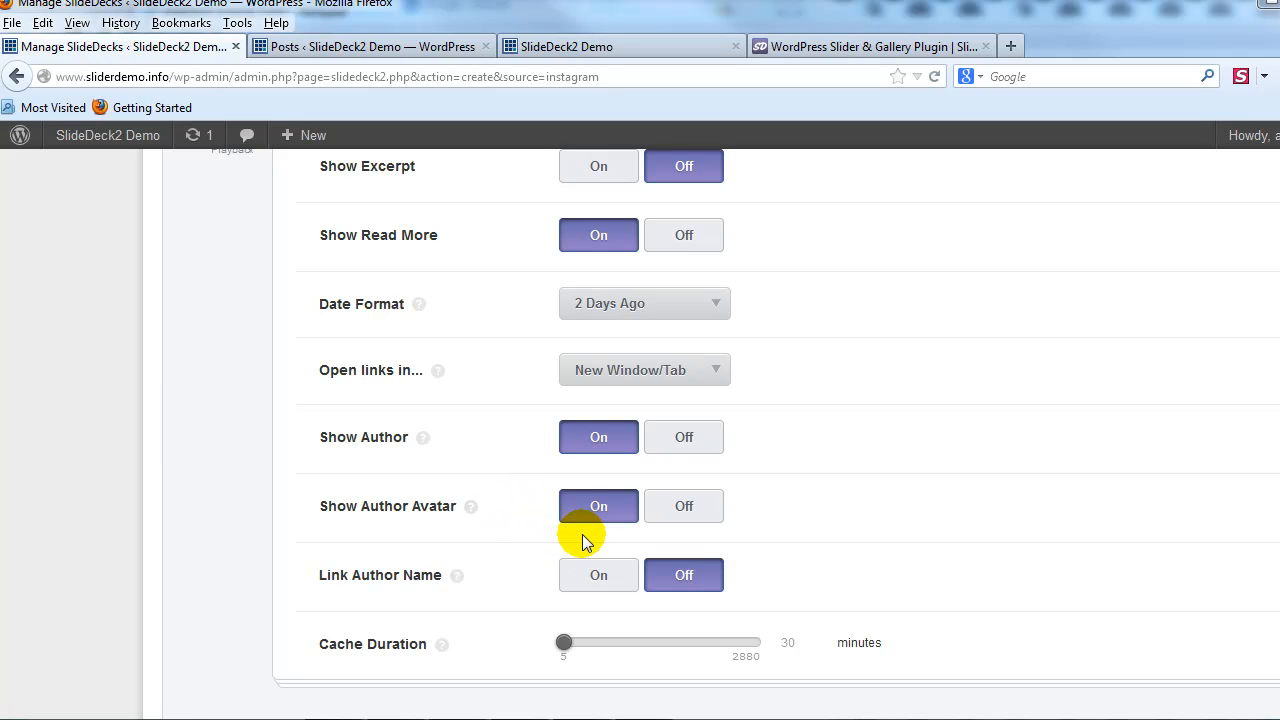
pyautogui.scroll(8, 522, 583)
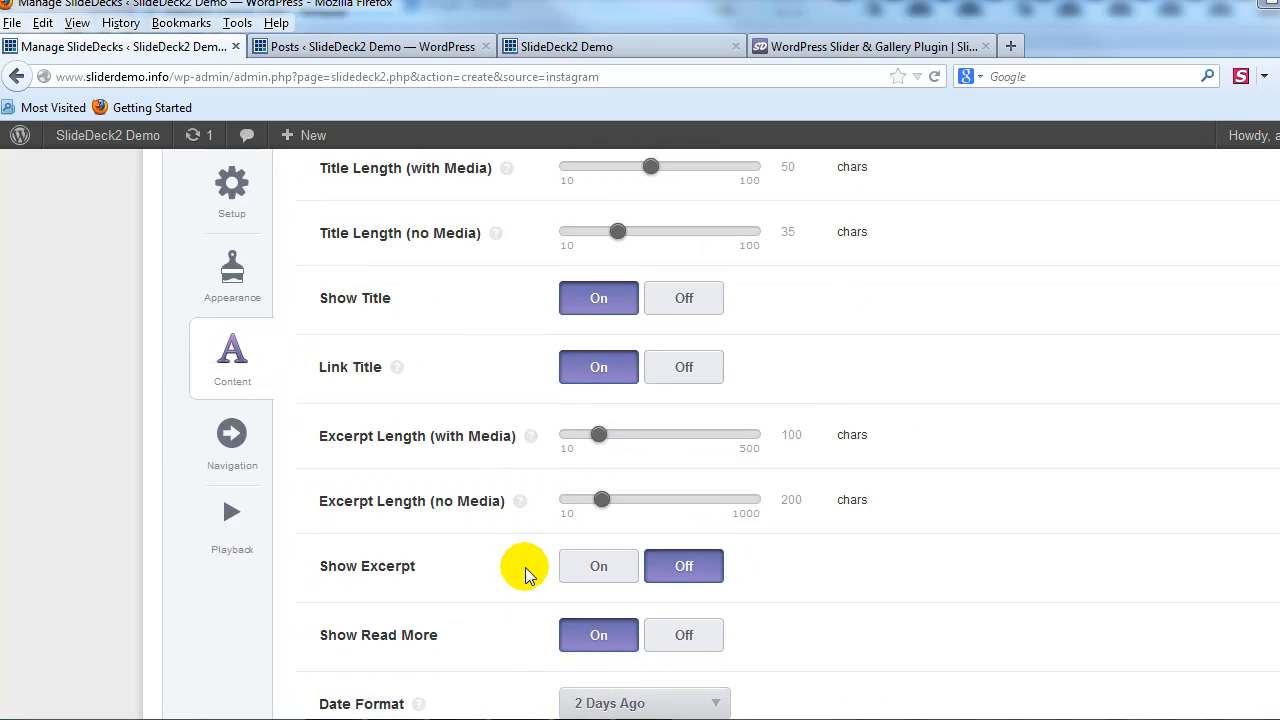
pyautogui.scroll(3, 471, 583)
pyautogui.scroll(3, 471, 565)
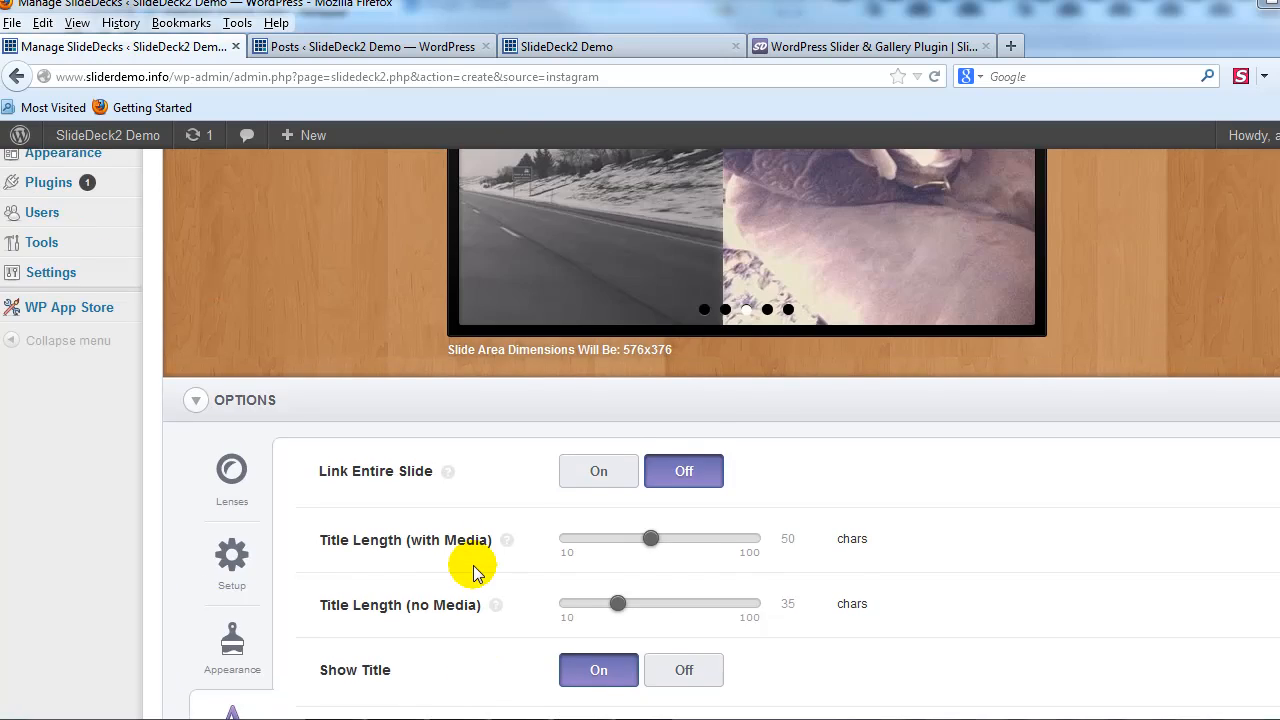
pyautogui.scroll(-10, 457, 557)
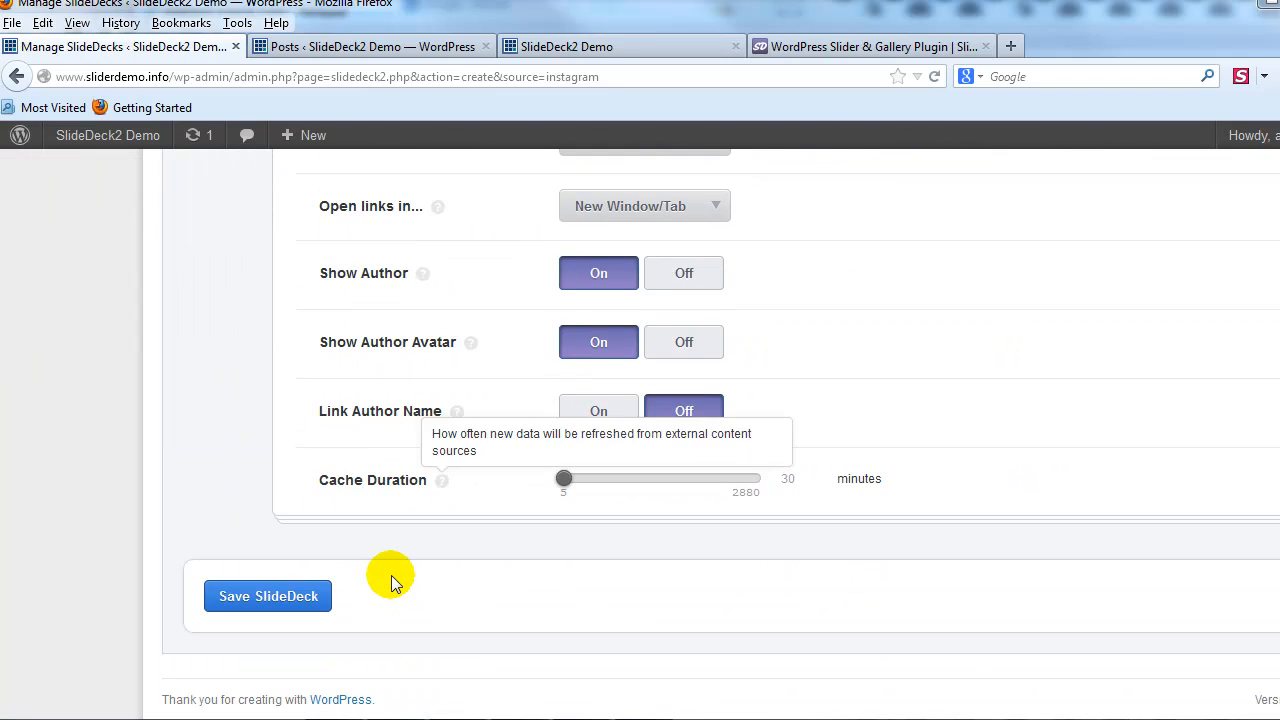
pyautogui.click(300, 594)
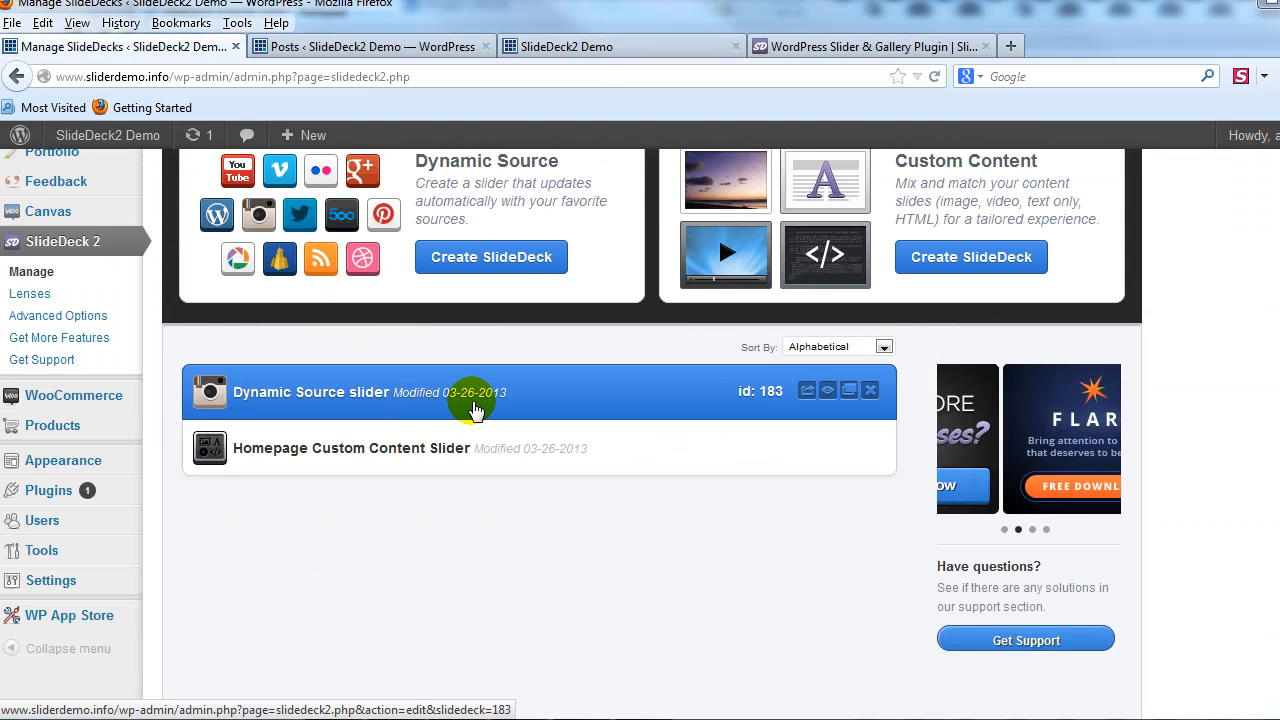
# Step: Open SlideDeck Demo Post for editing and add an empty line above its first paragraph
pyautogui.click(566, 47)
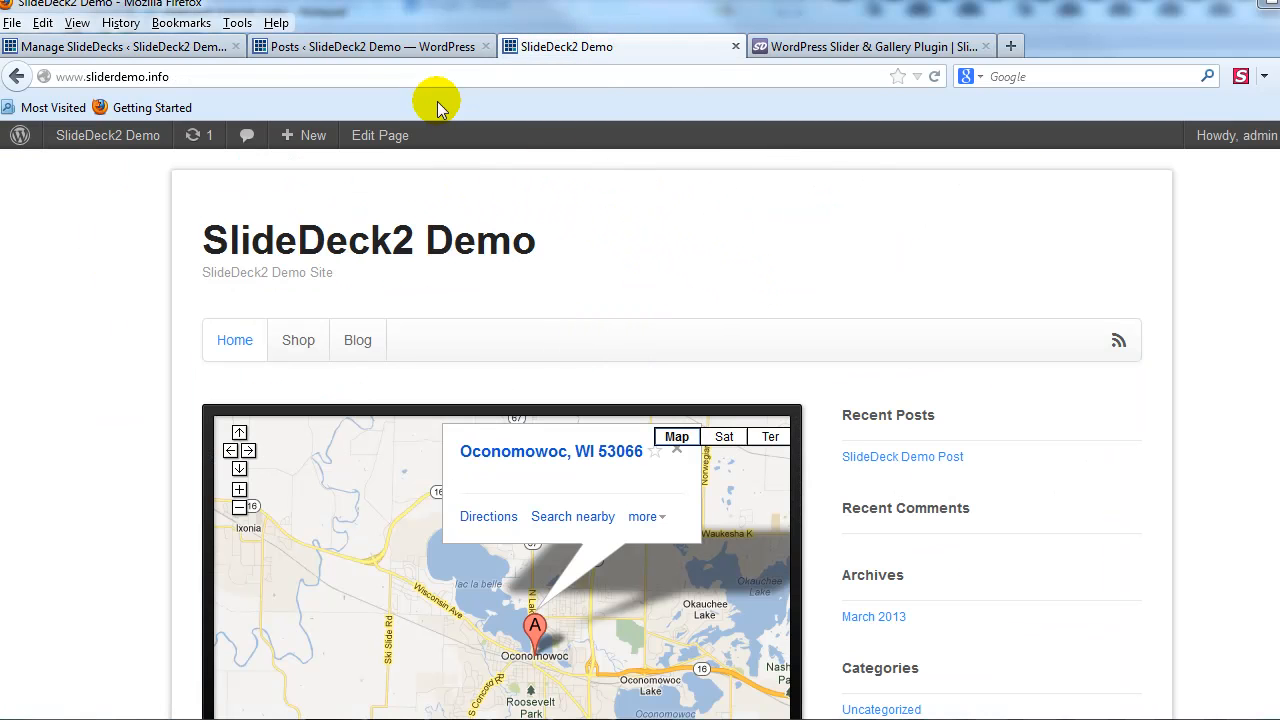
pyautogui.click(360, 47)
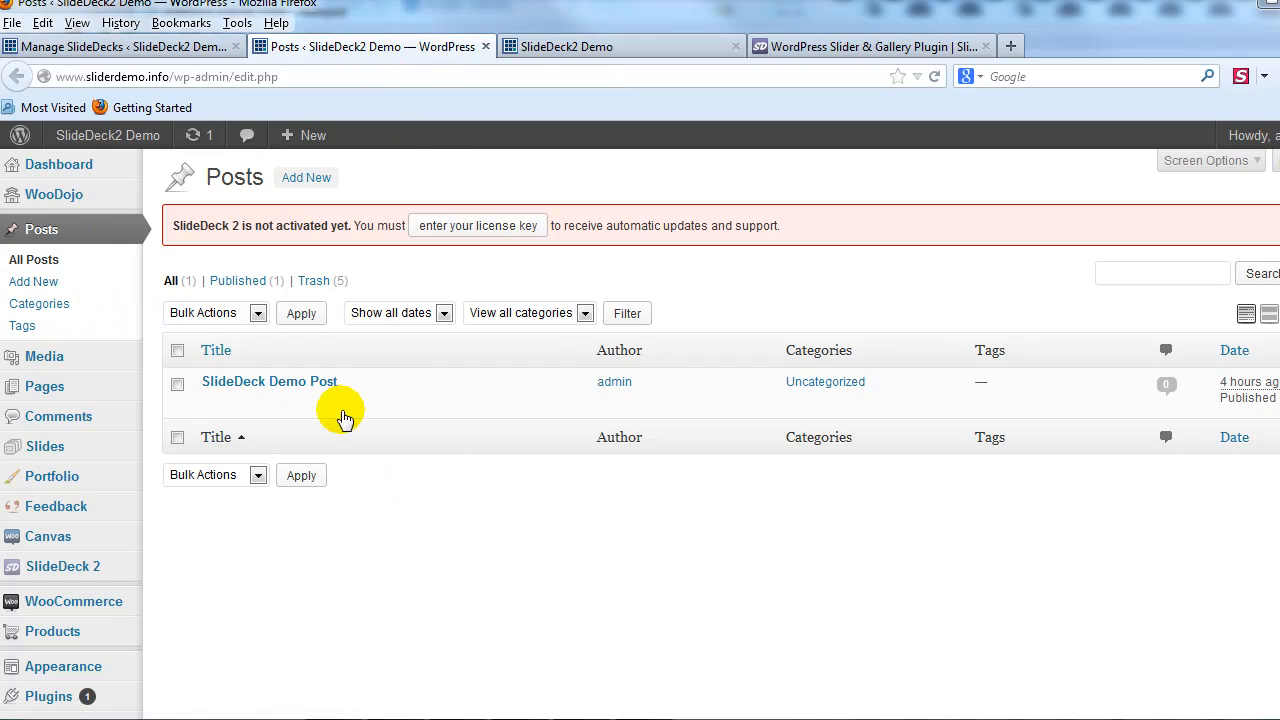
pyautogui.moveTo(214, 386)
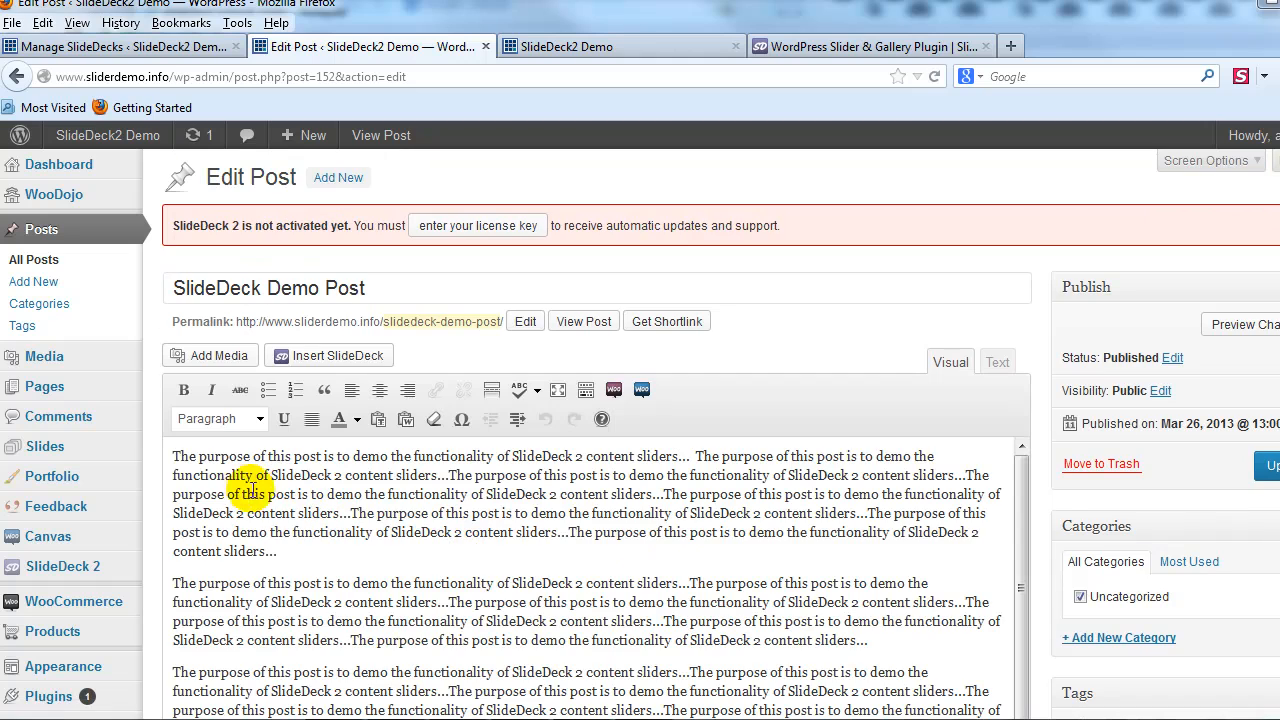
pyautogui.press('Return')
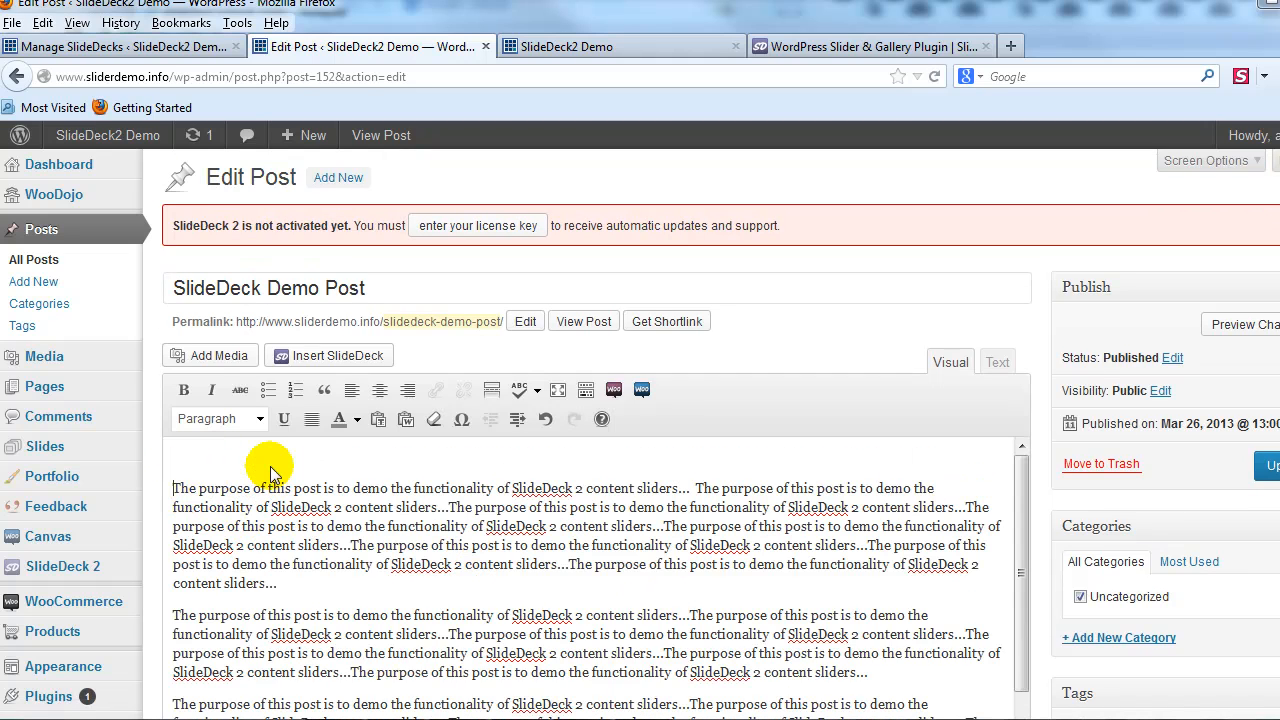
# Step: Insert the Dynamic Source slider above the first paragraph of the post and update the post
pyautogui.click(352, 358)
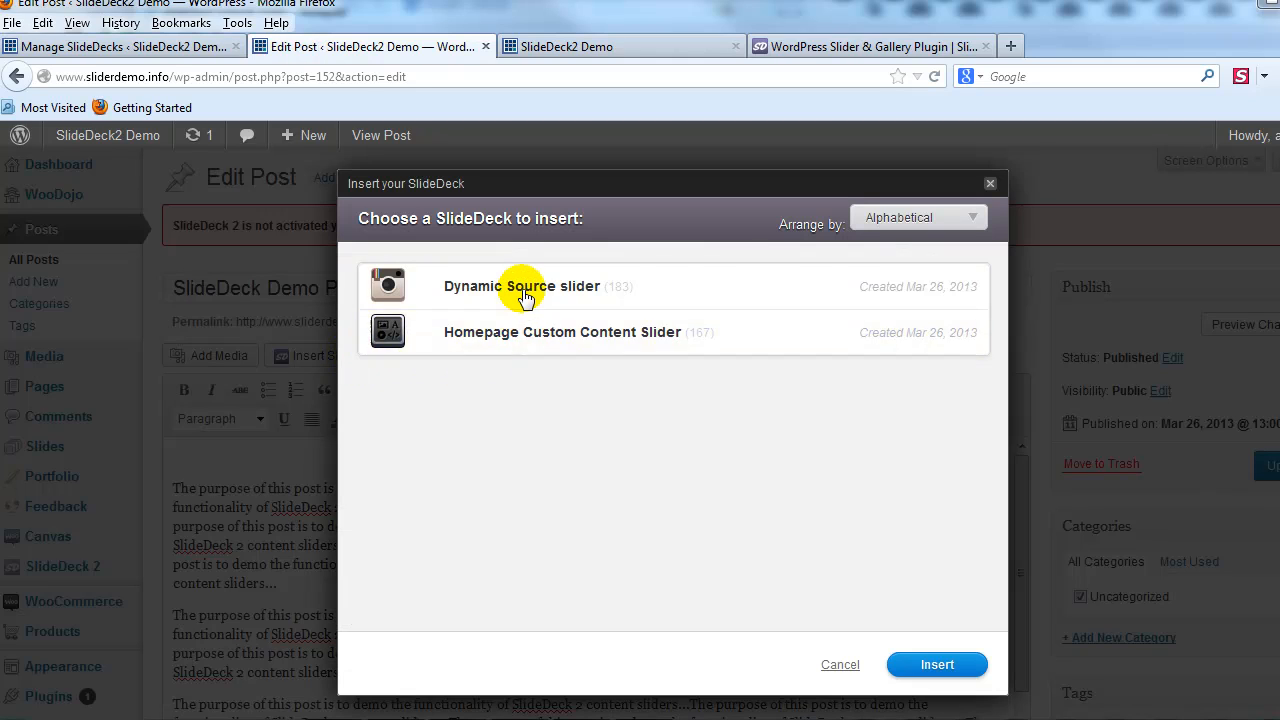
pyautogui.click(524, 297)
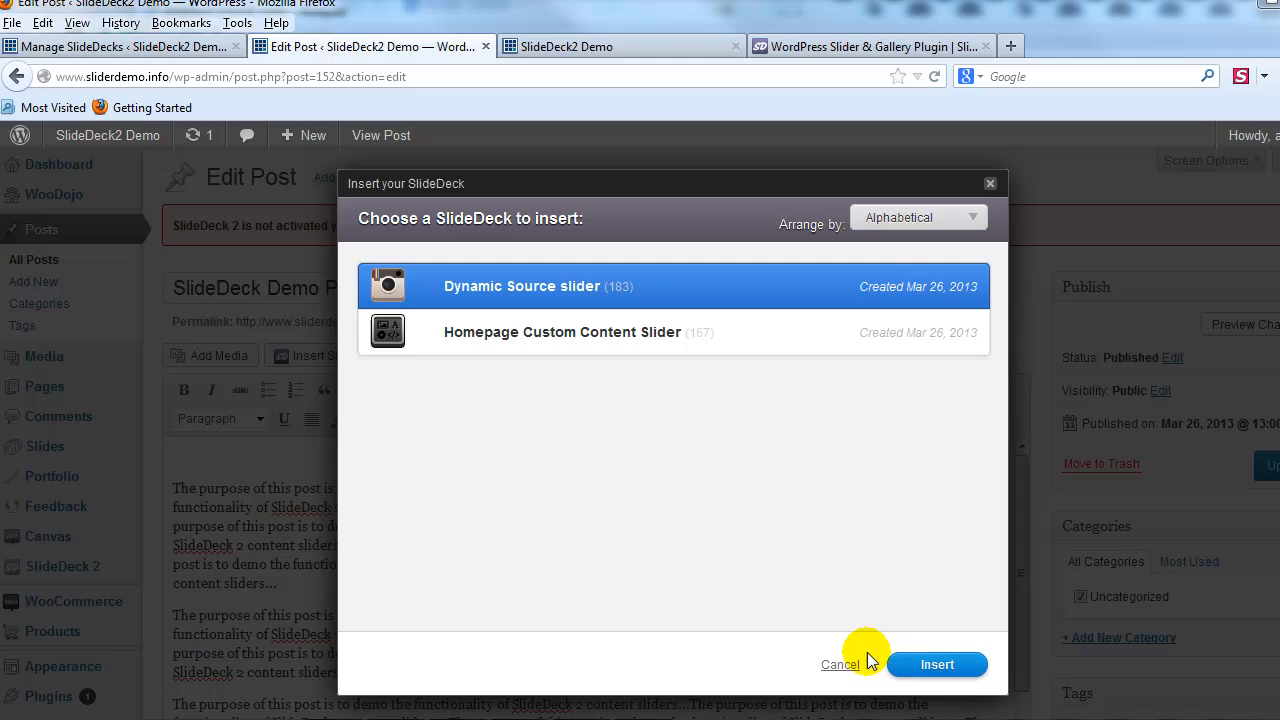
pyautogui.click(937, 664)
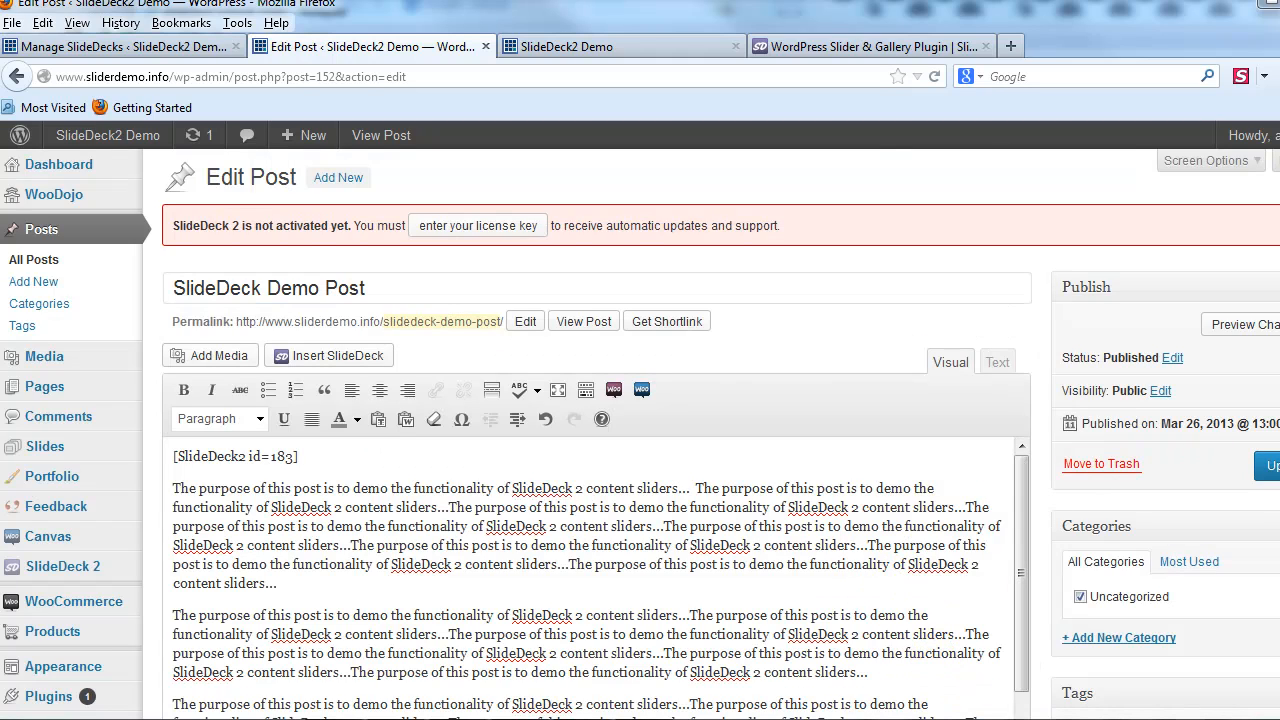
pyautogui.click(1268, 468)
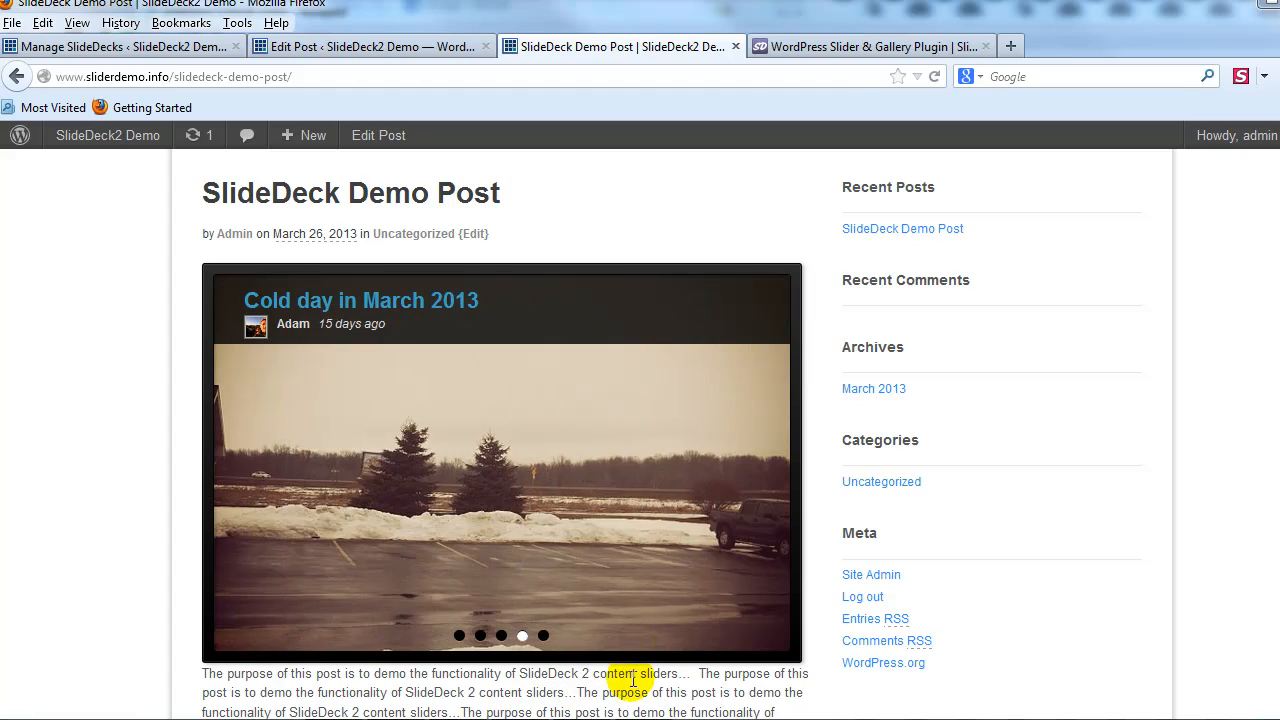
# Step: Browse the slides of the embedded Instagram slider on the published SlideDeck Demo Post page
pyautogui.moveTo(478, 284)
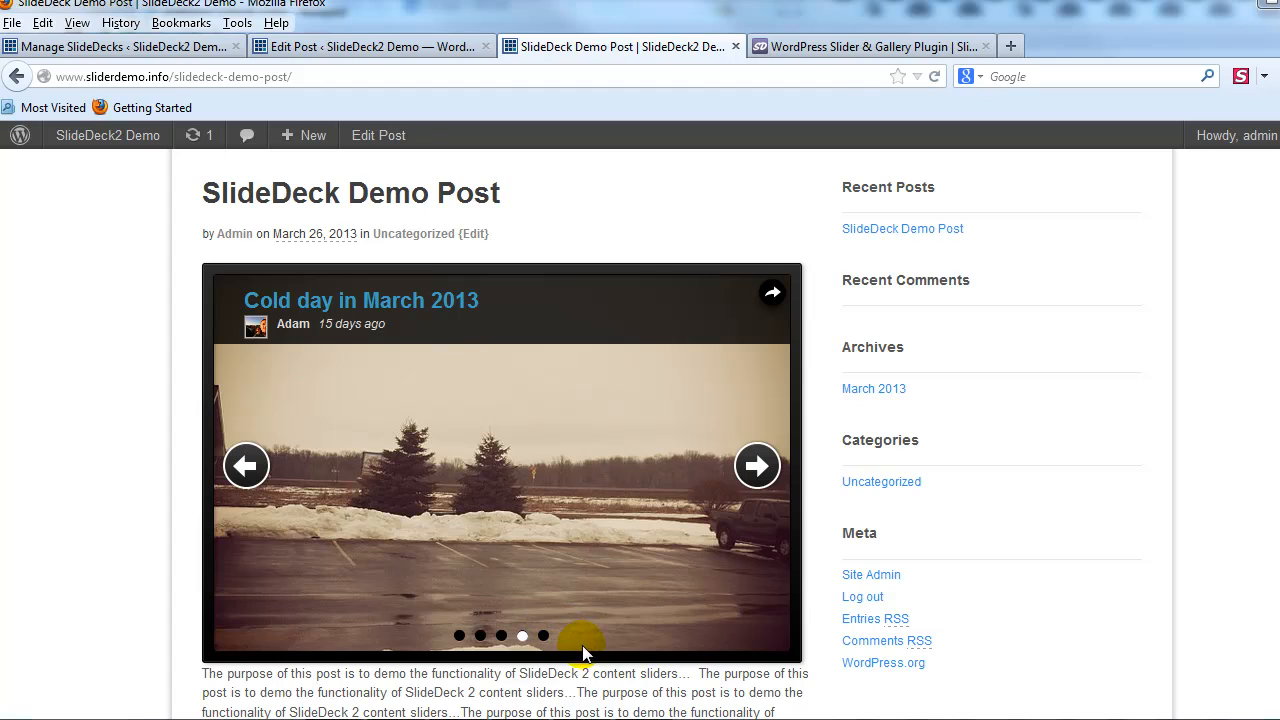
pyautogui.click(543, 636)
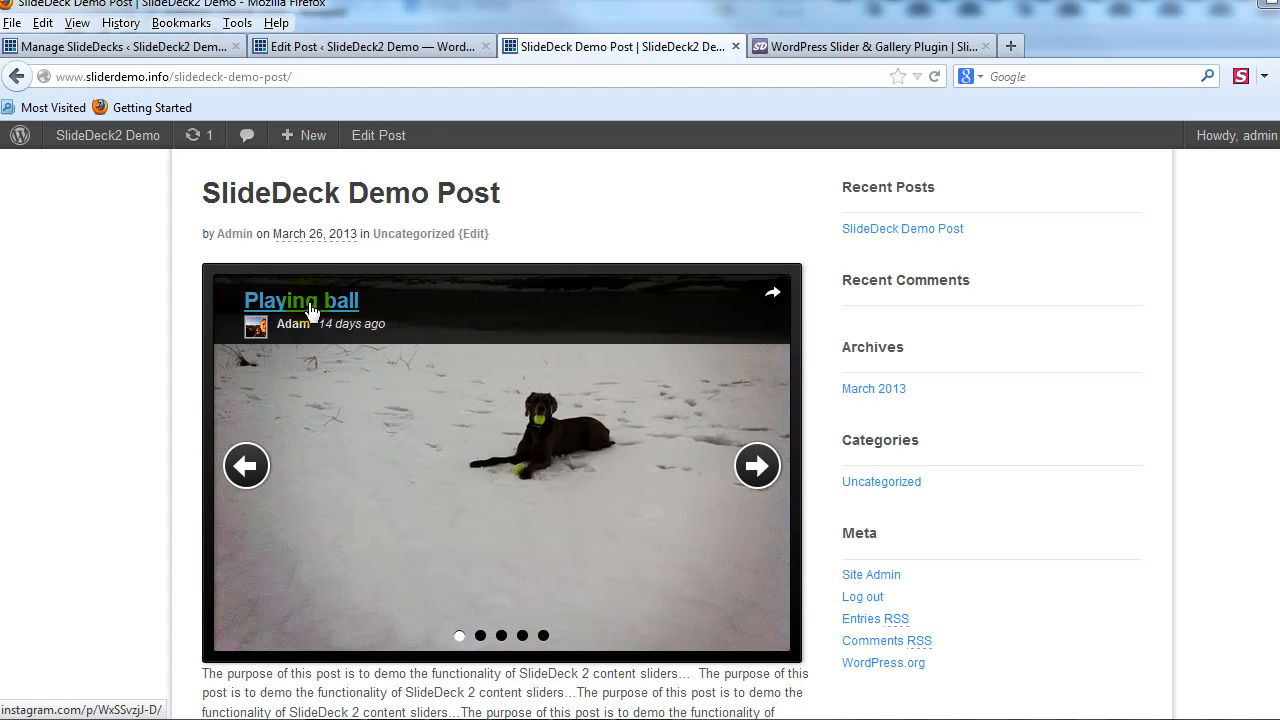
pyautogui.click(754, 468)
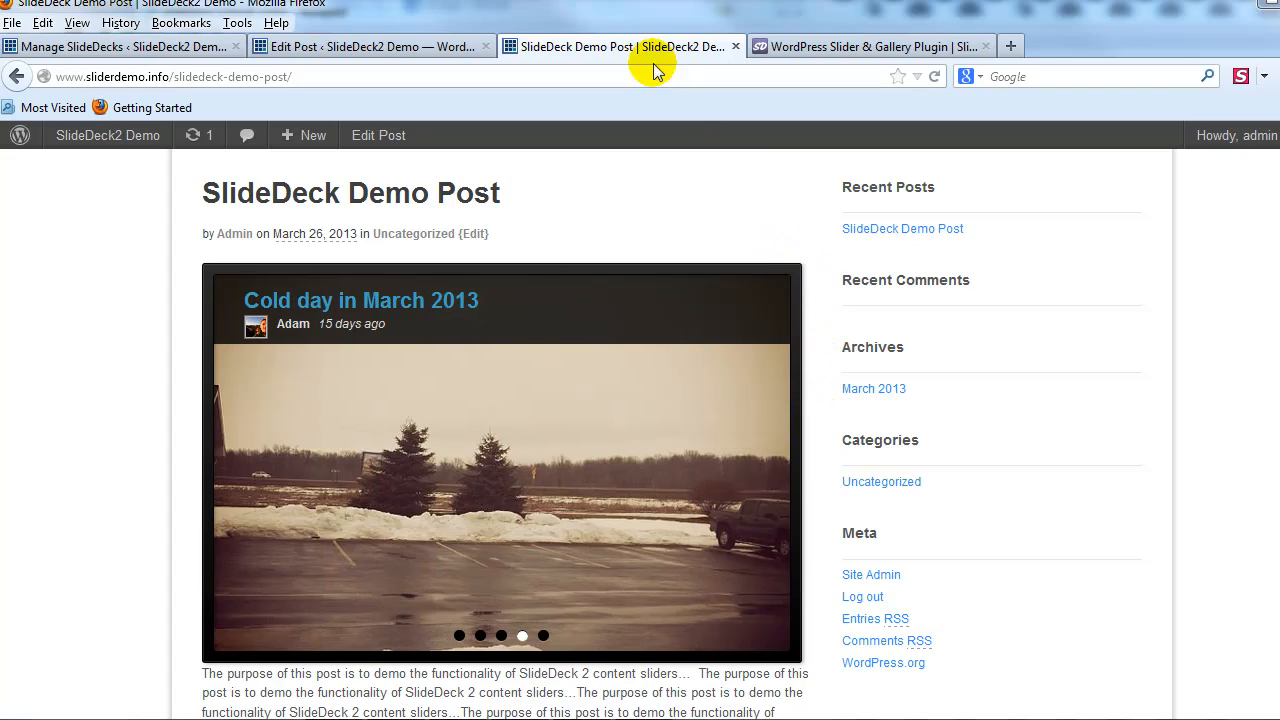
# Step: Reopen the Dynamic Source slider for editing and add Pinterest as an additional content source
pyautogui.click(172, 45)
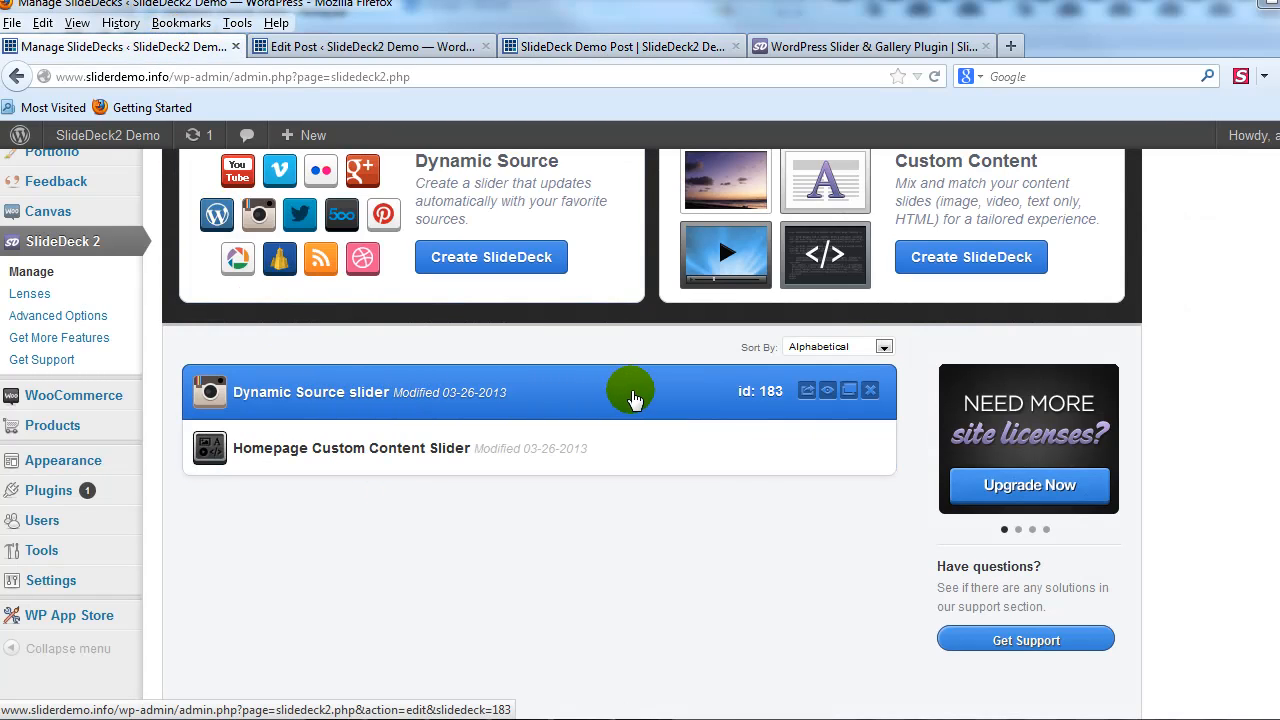
pyautogui.click(322, 394)
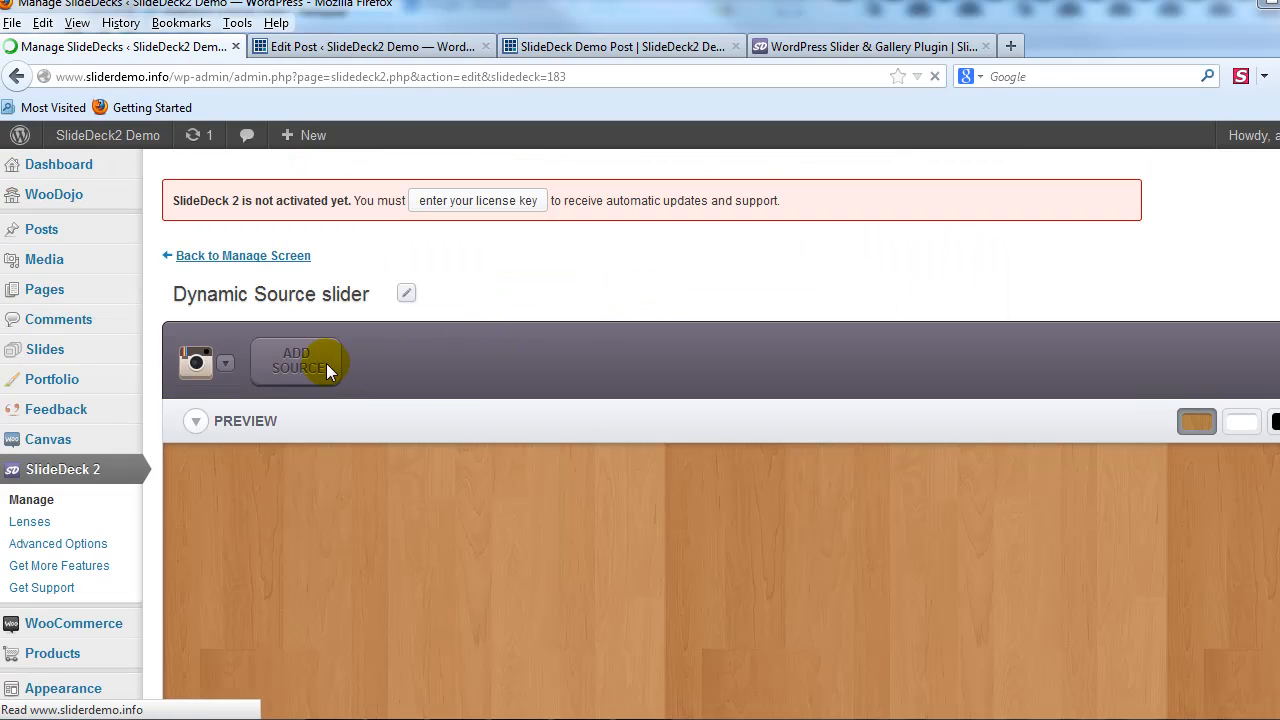
pyautogui.click(305, 370)
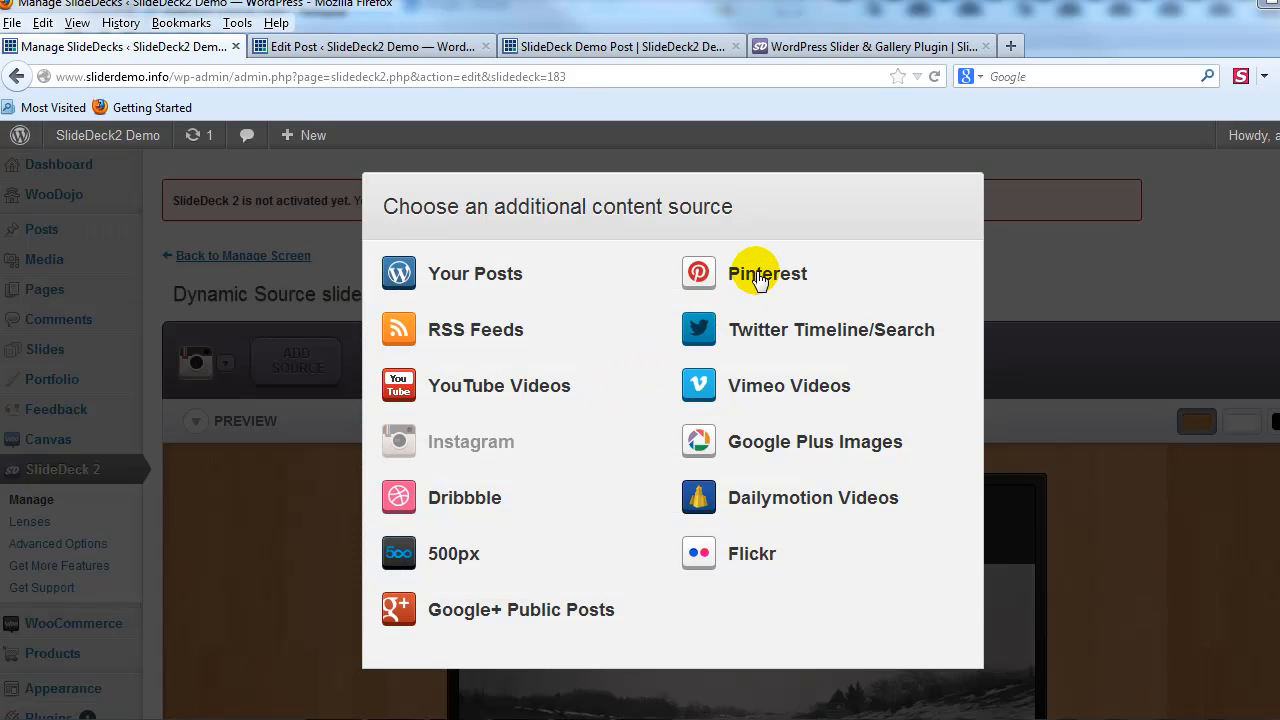
pyautogui.click(760, 276)
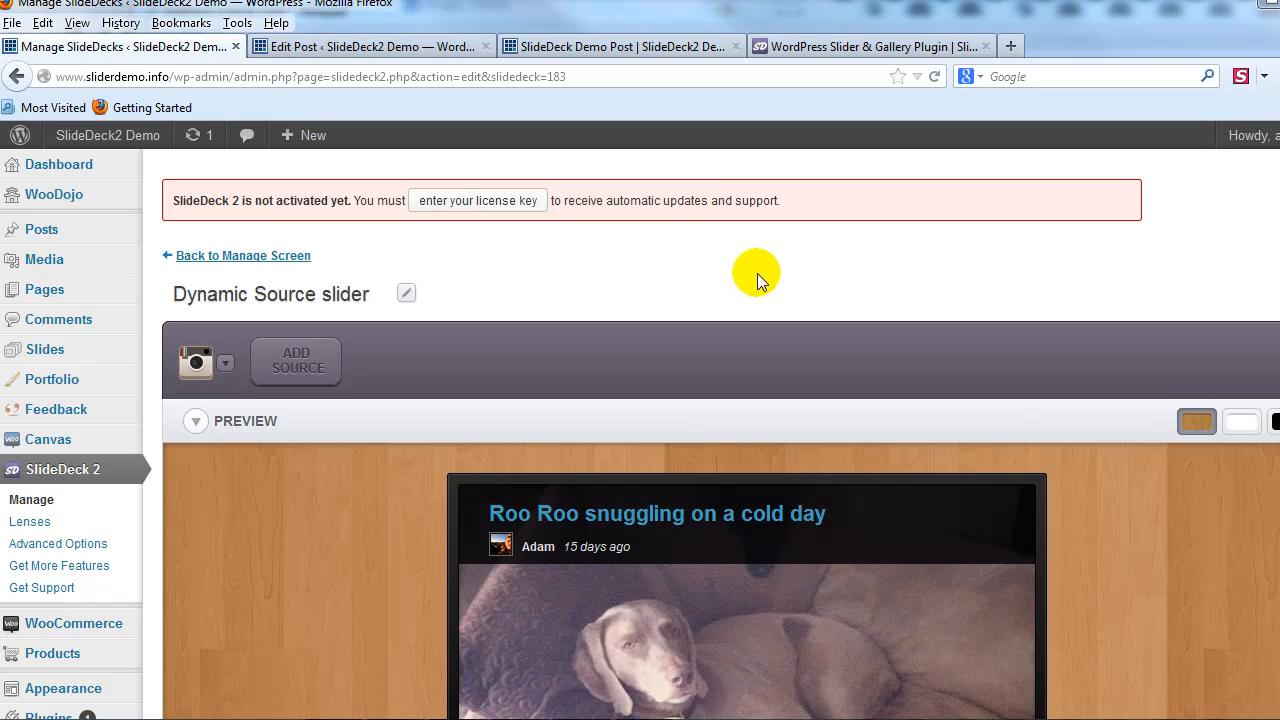
pyautogui.click(225, 364)
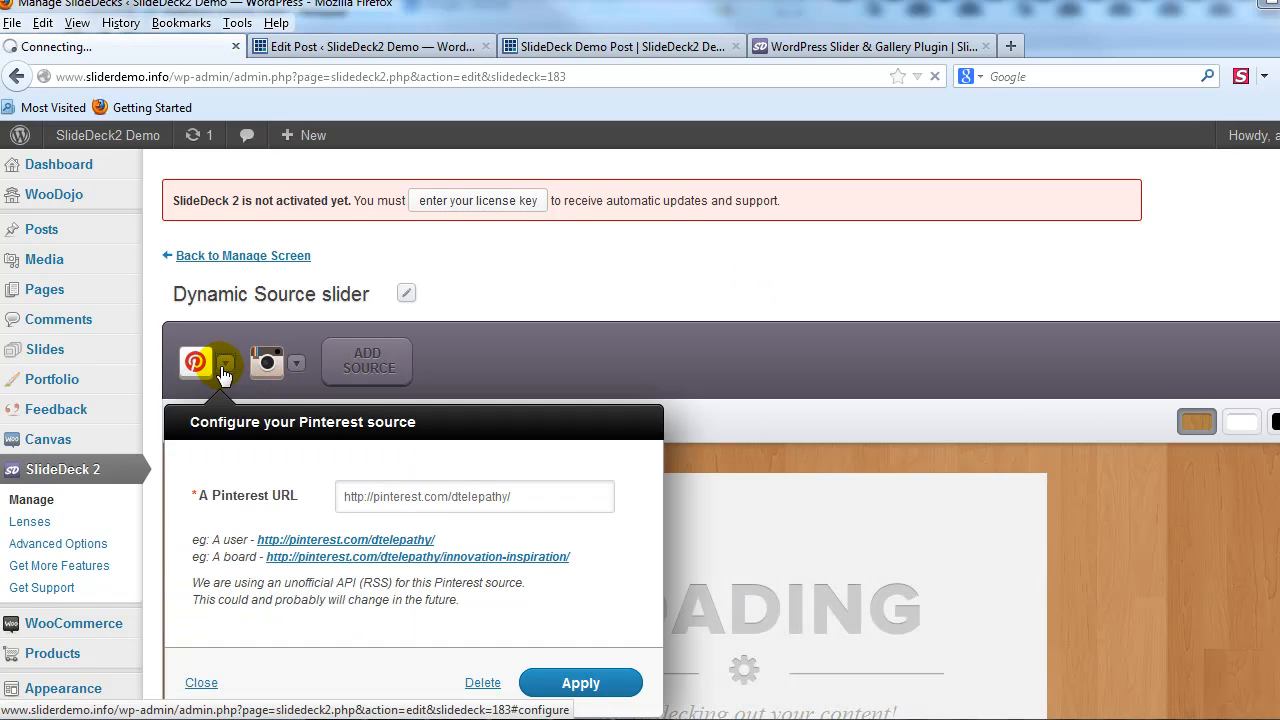
pyautogui.scroll(-2, 350, 528)
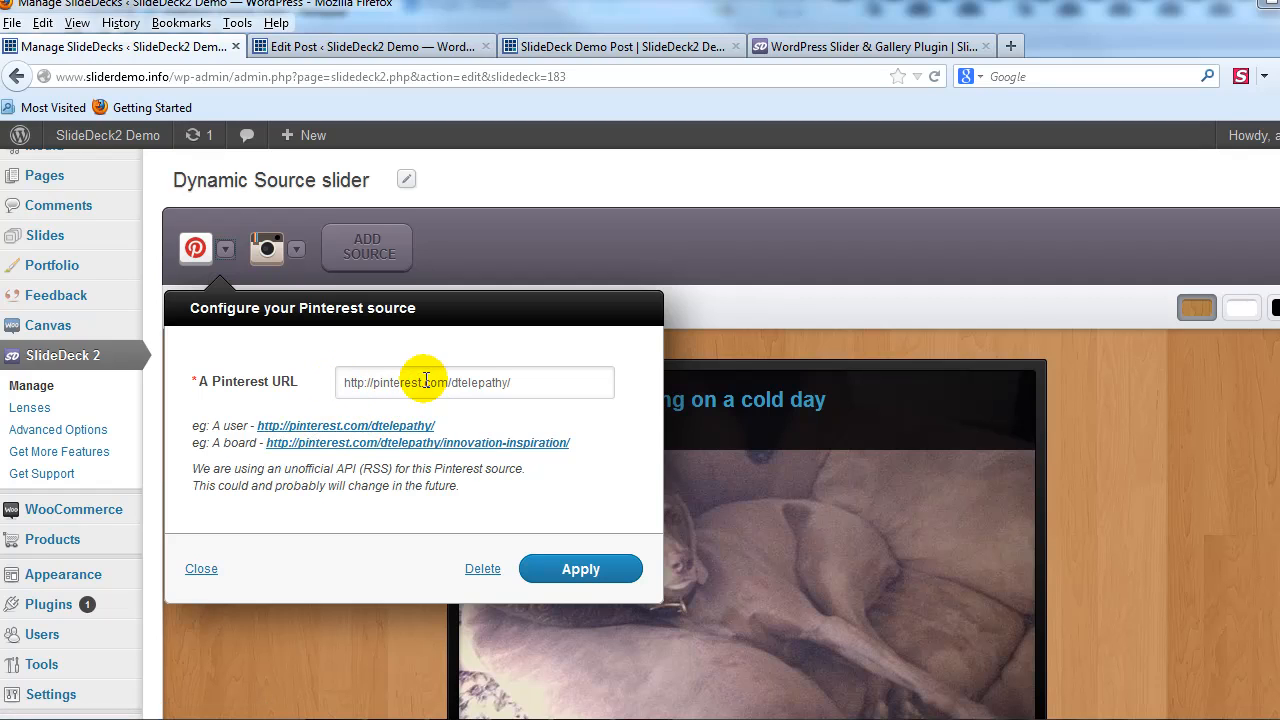
pyautogui.click(565, 566)
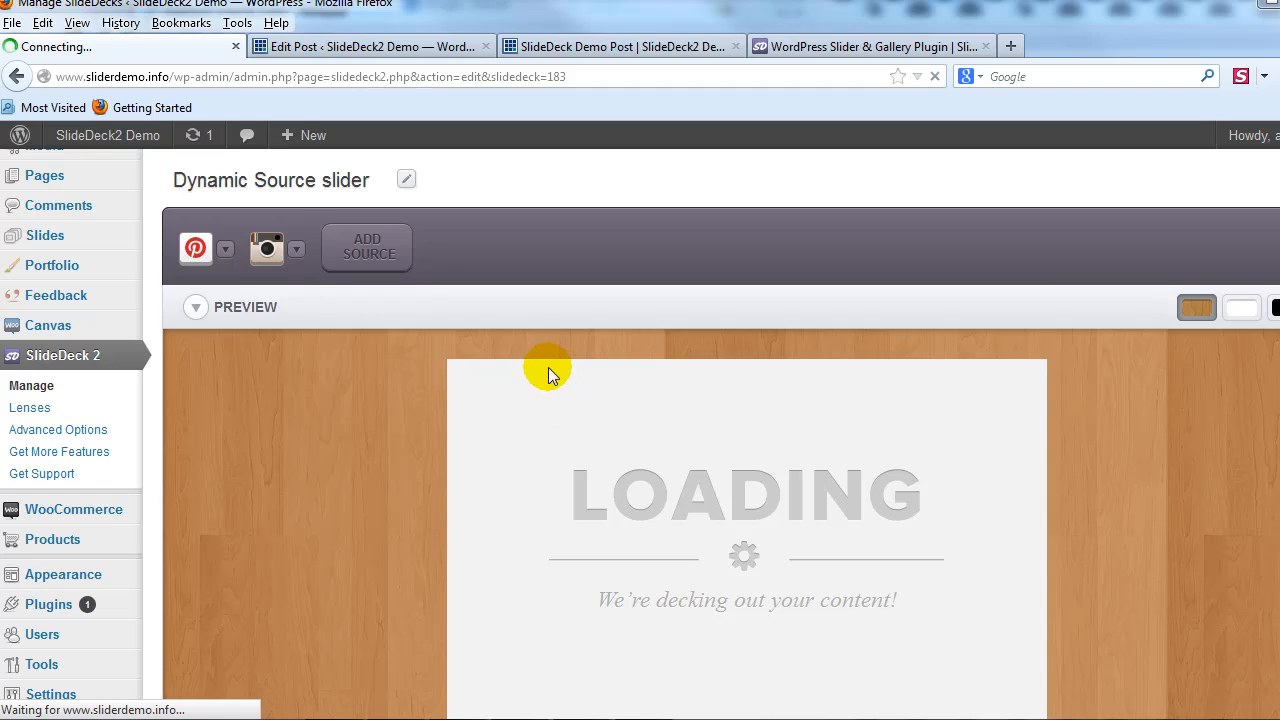
pyautogui.scroll(-2, 452, 374)
pyautogui.scroll(-12, 431, 379)
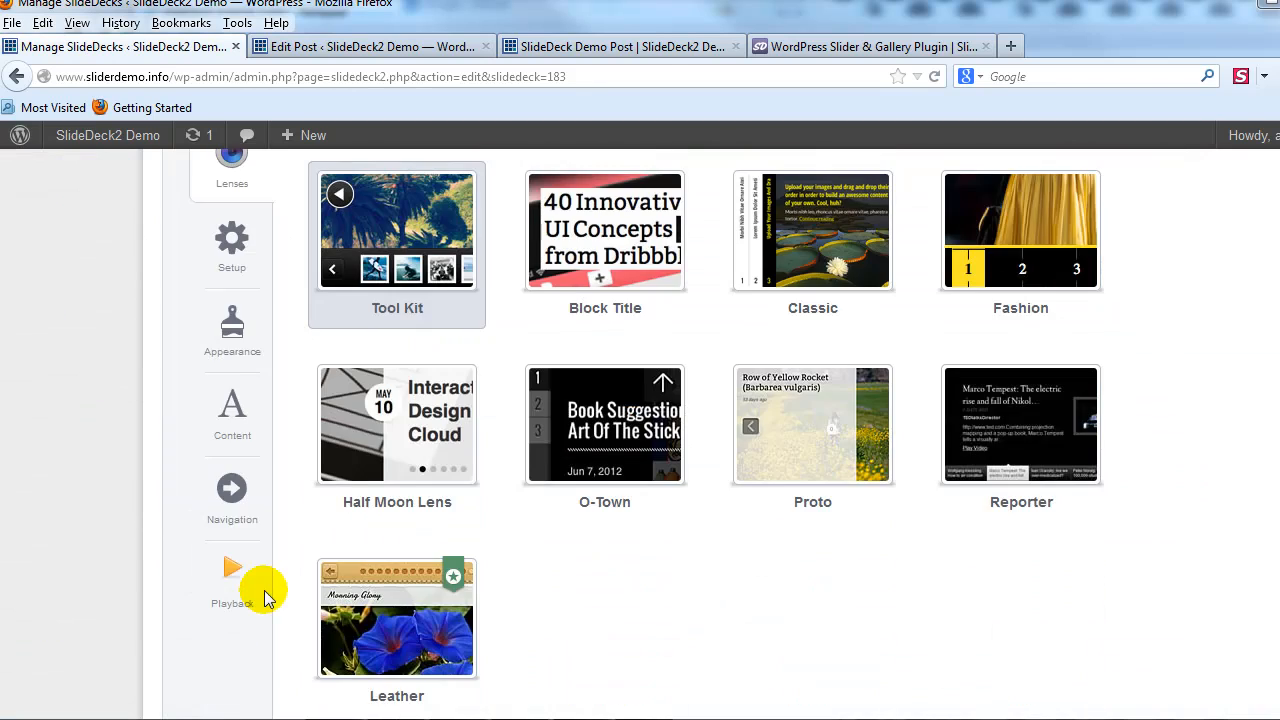
pyautogui.click(270, 596)
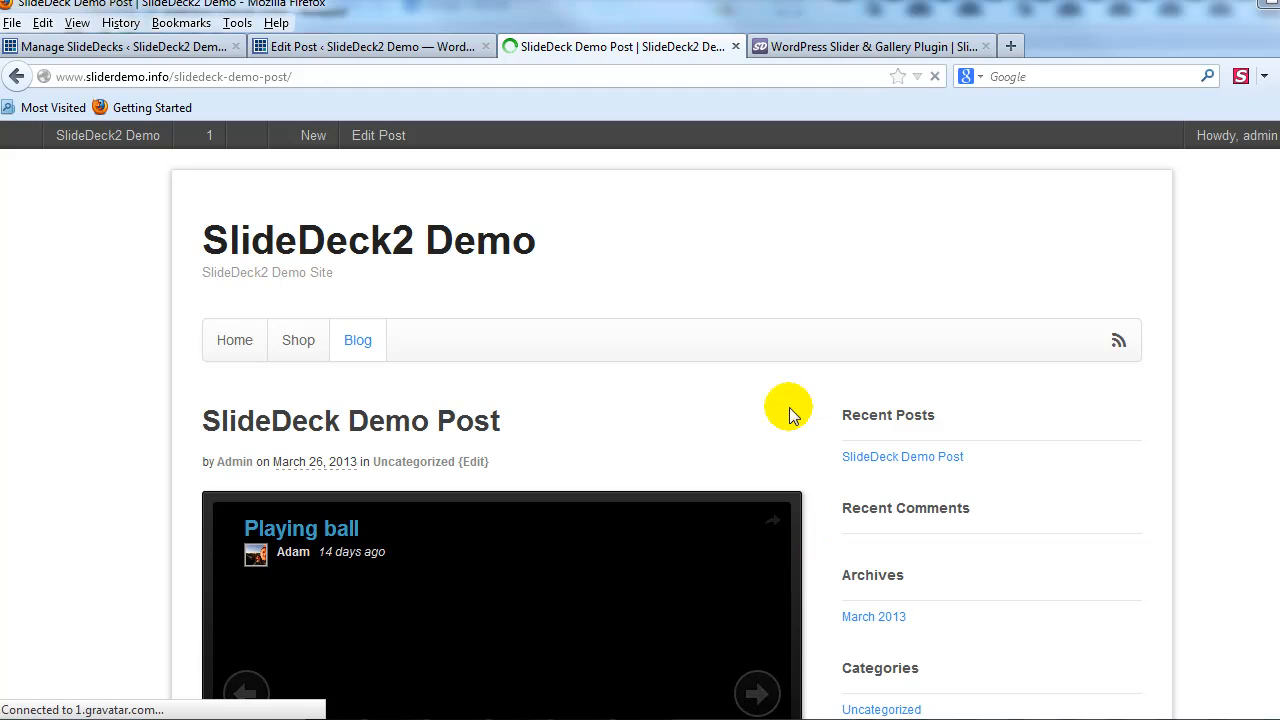
# Step: Browse the slides of the updated slider on the published SlideDeck Demo Post page up to the Pinterest slide
pyautogui.scroll(-4, 800, 425)
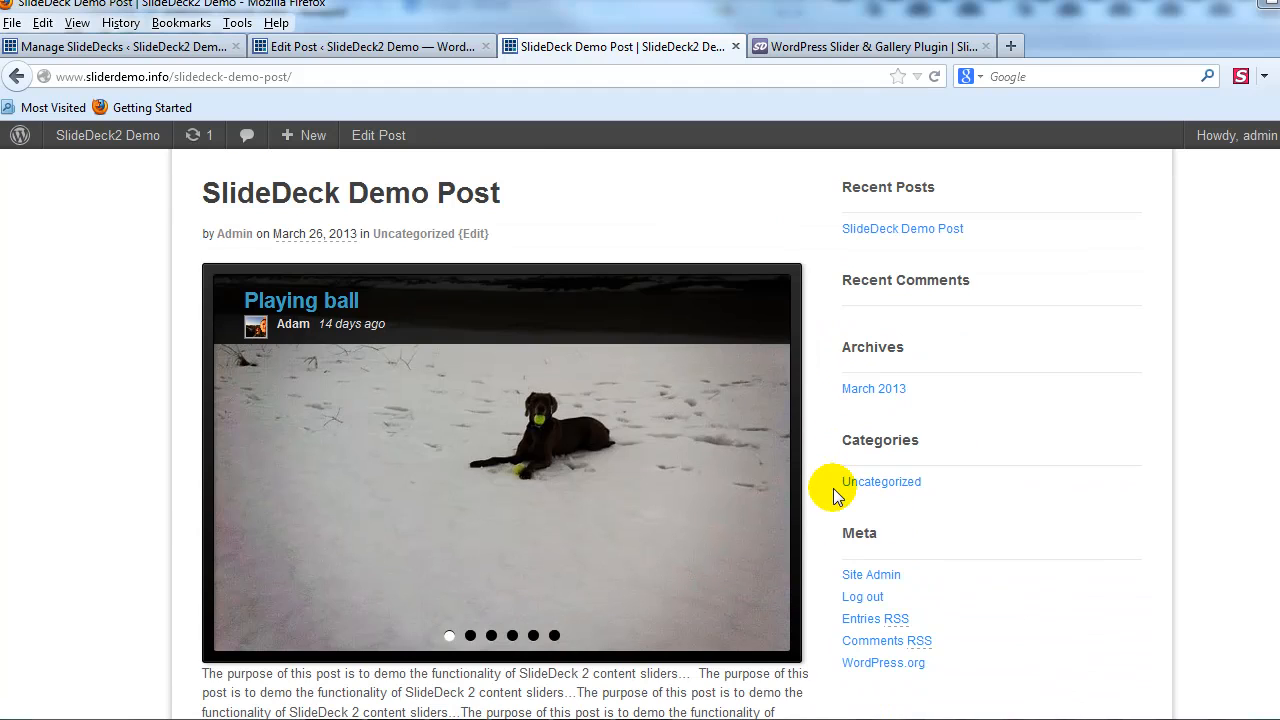
pyautogui.click(758, 466)
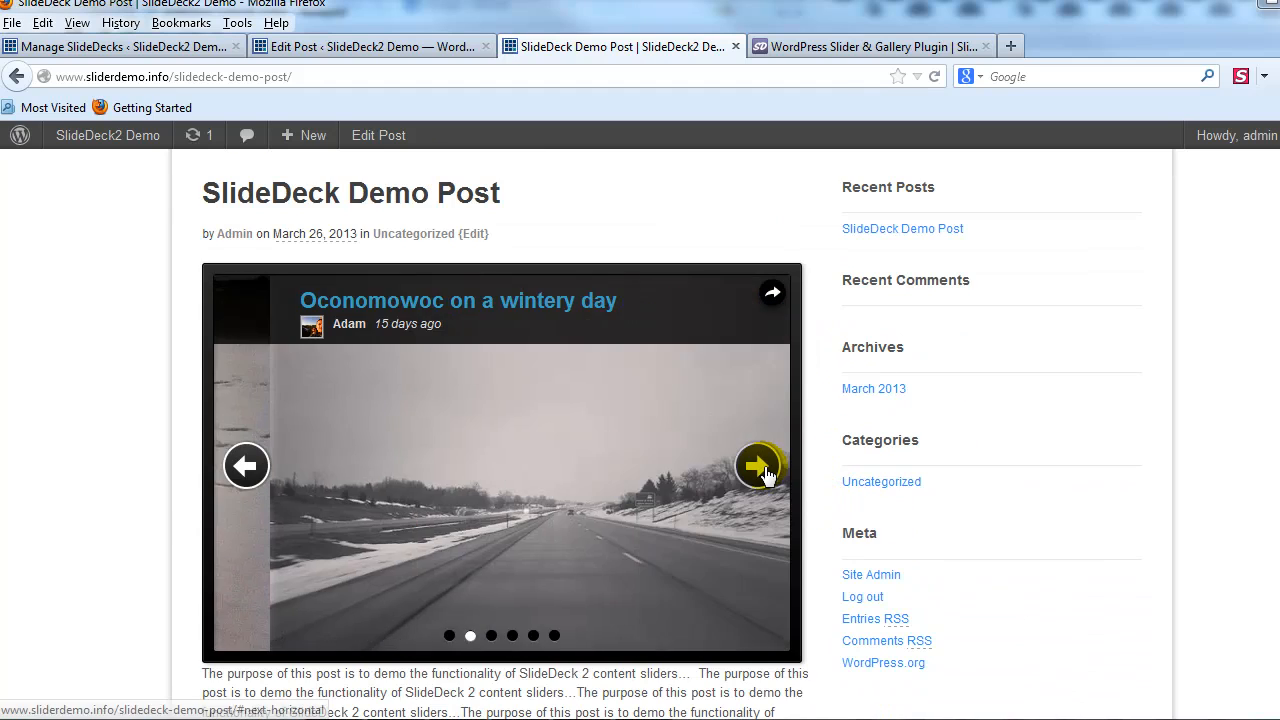
pyautogui.click(763, 468)
pyautogui.click(766, 472)
pyautogui.click(767, 473)
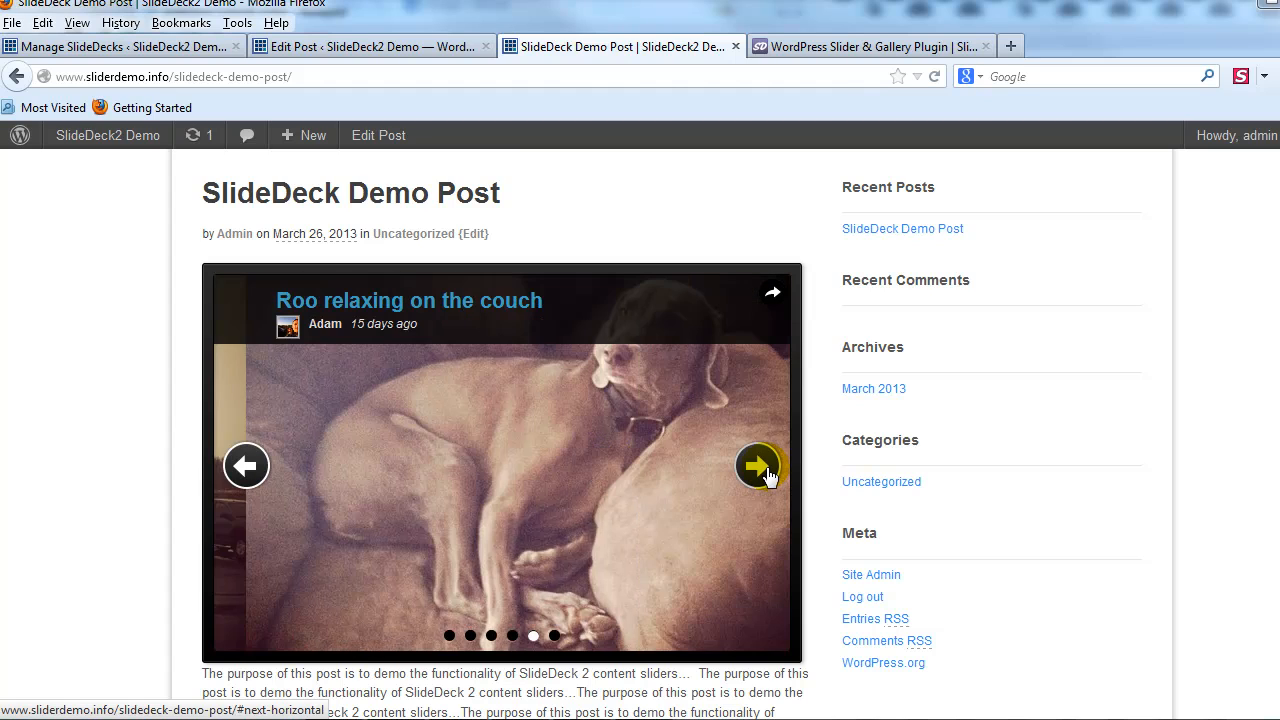
pyautogui.click(767, 473)
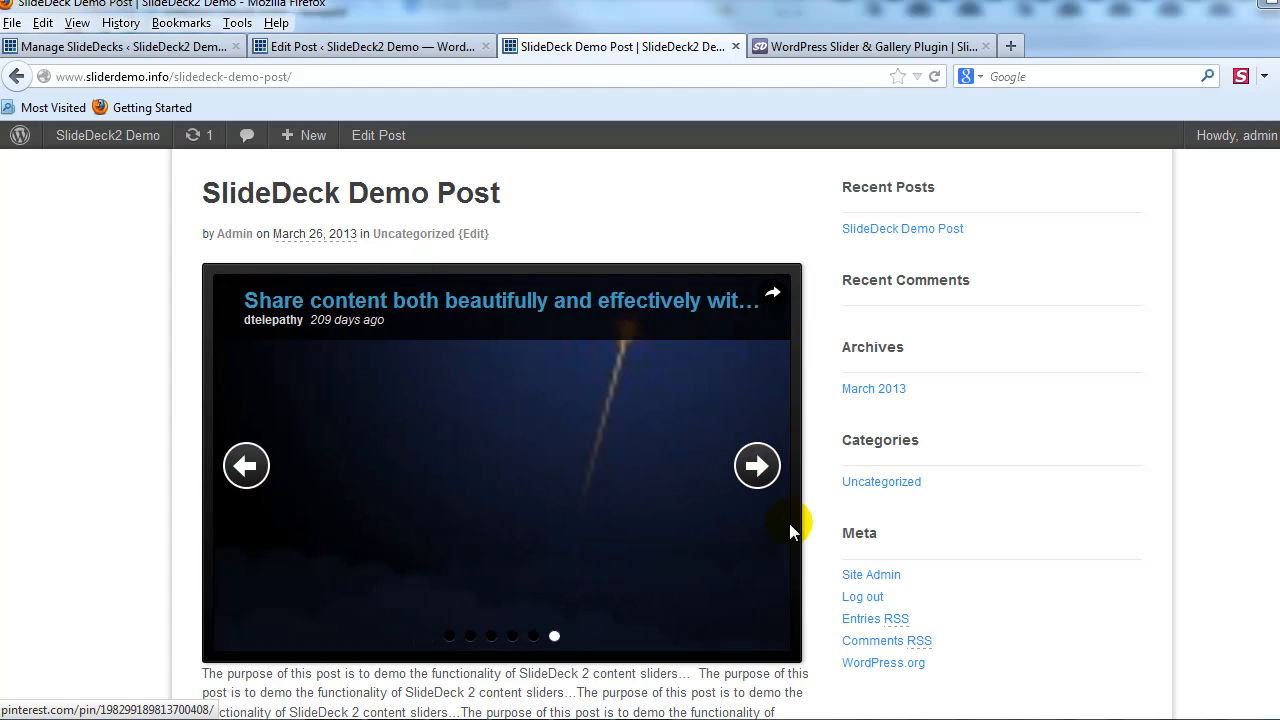
# Step: Open the pin linked from the Pinterest slide, view it on Pinterest, and return to the demo post page
pyautogui.click(581, 413)
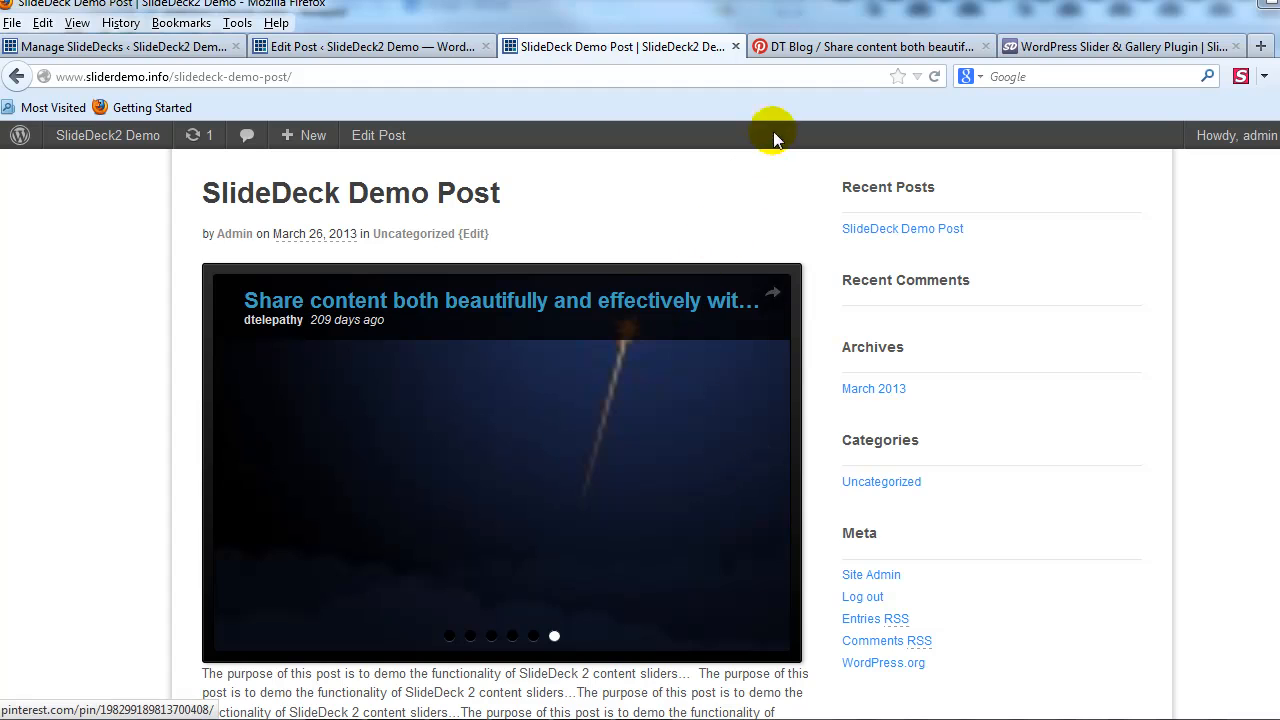
pyautogui.click(846, 52)
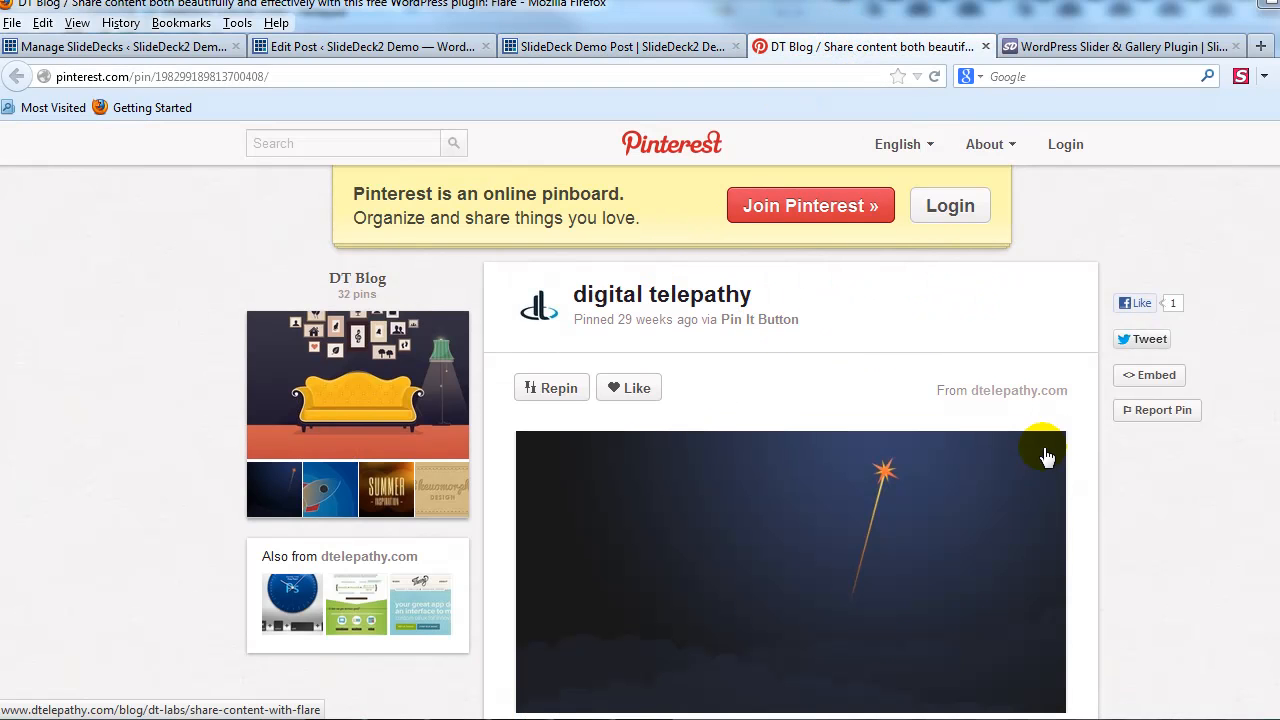
pyautogui.click(515, 50)
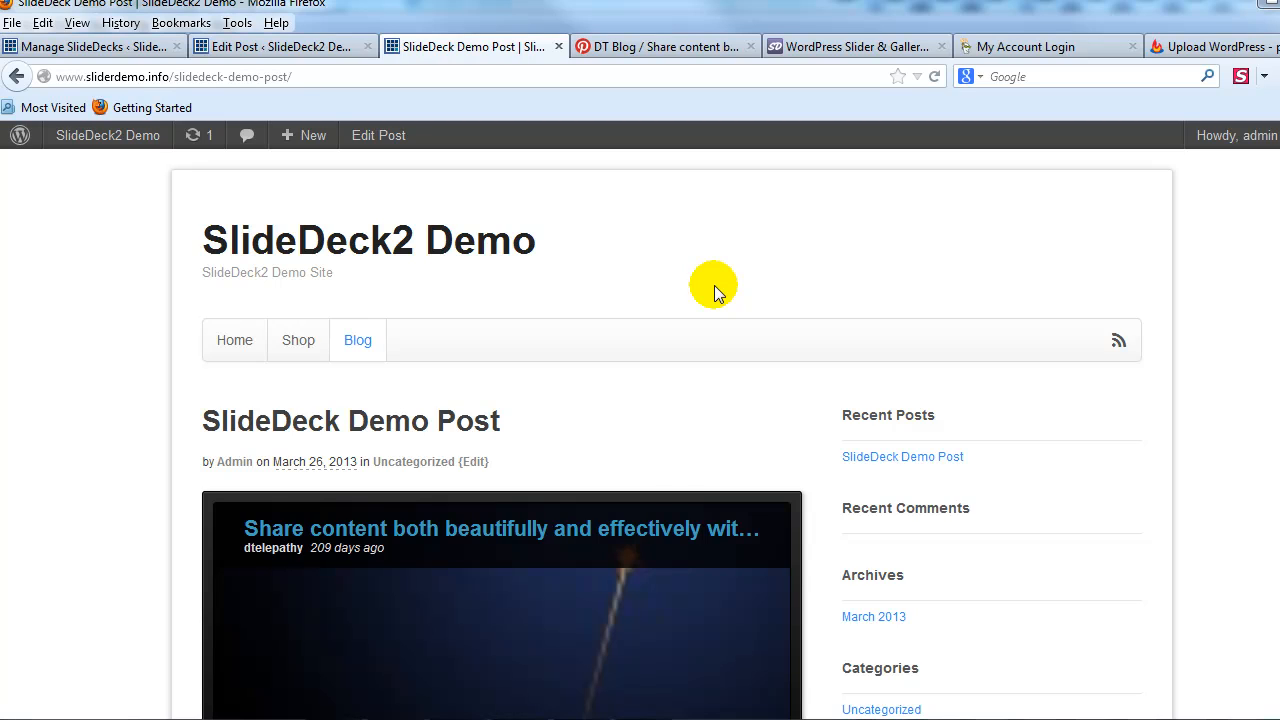
# Step: Return to the Dynamic Source slider editor, review the available additional content sources without adding one, and look over the slider preview
pyautogui.click(131, 52)
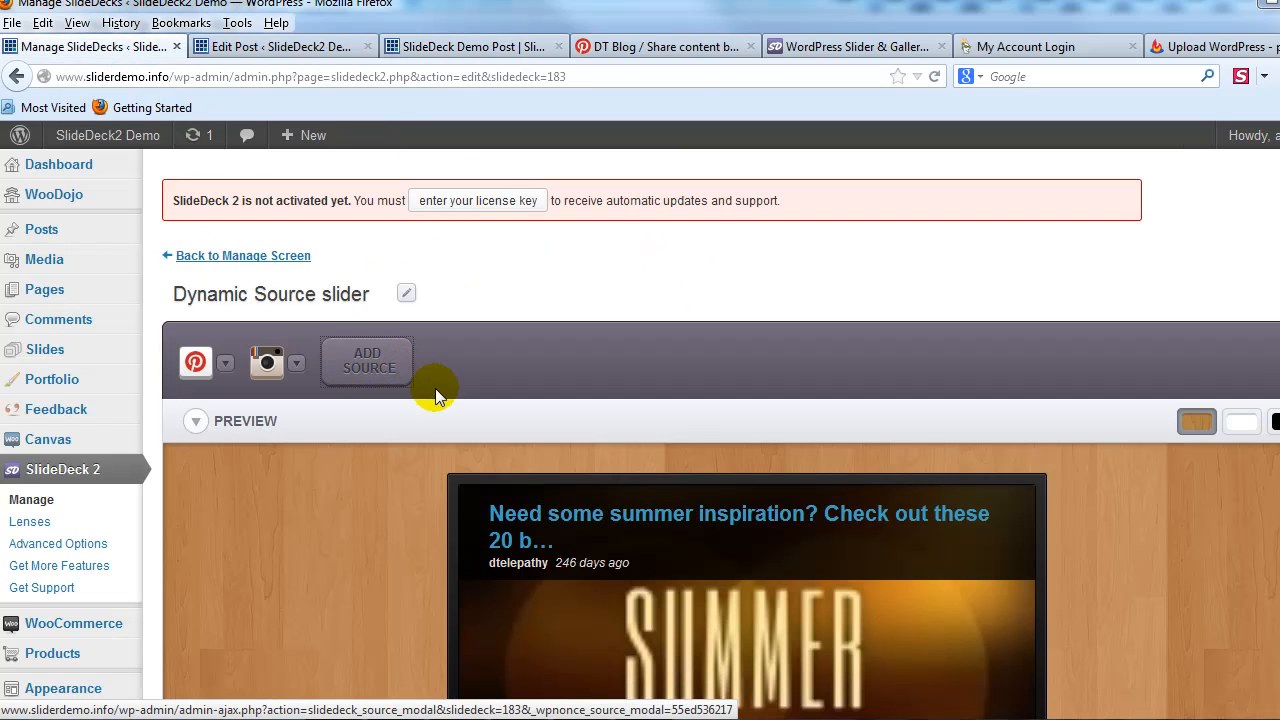
pyautogui.click(435, 390)
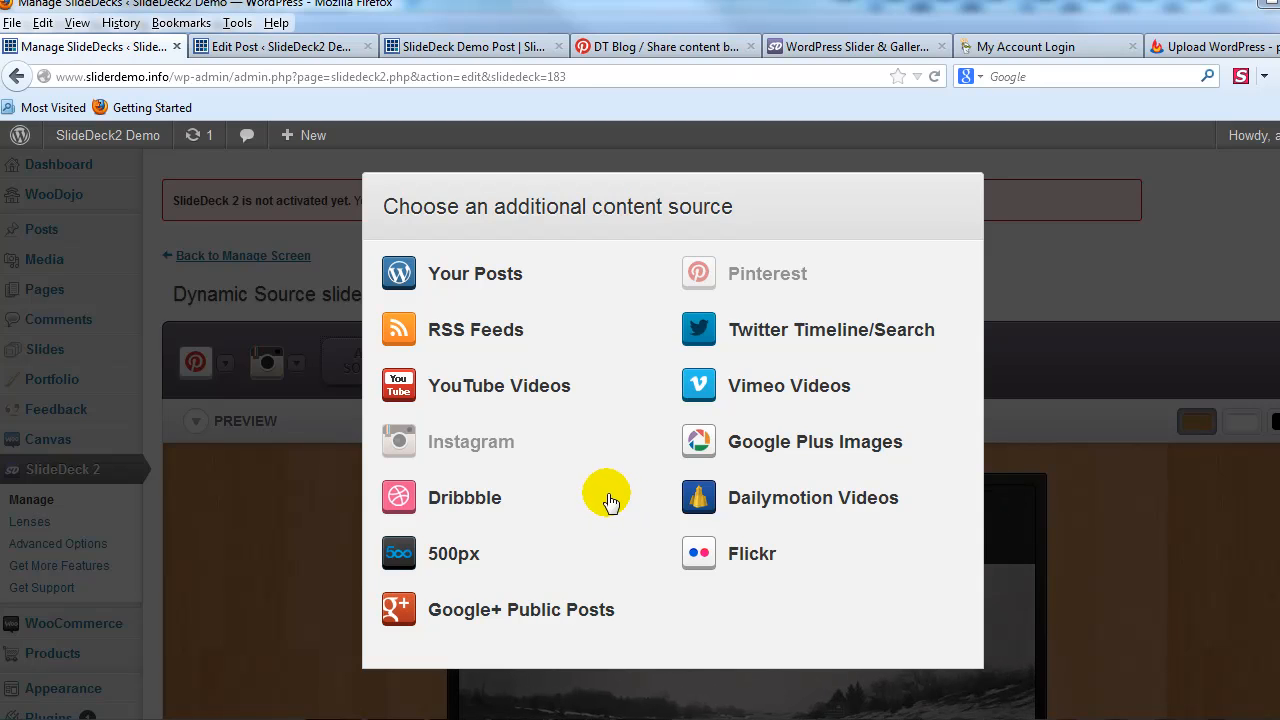
pyautogui.press('Escape')
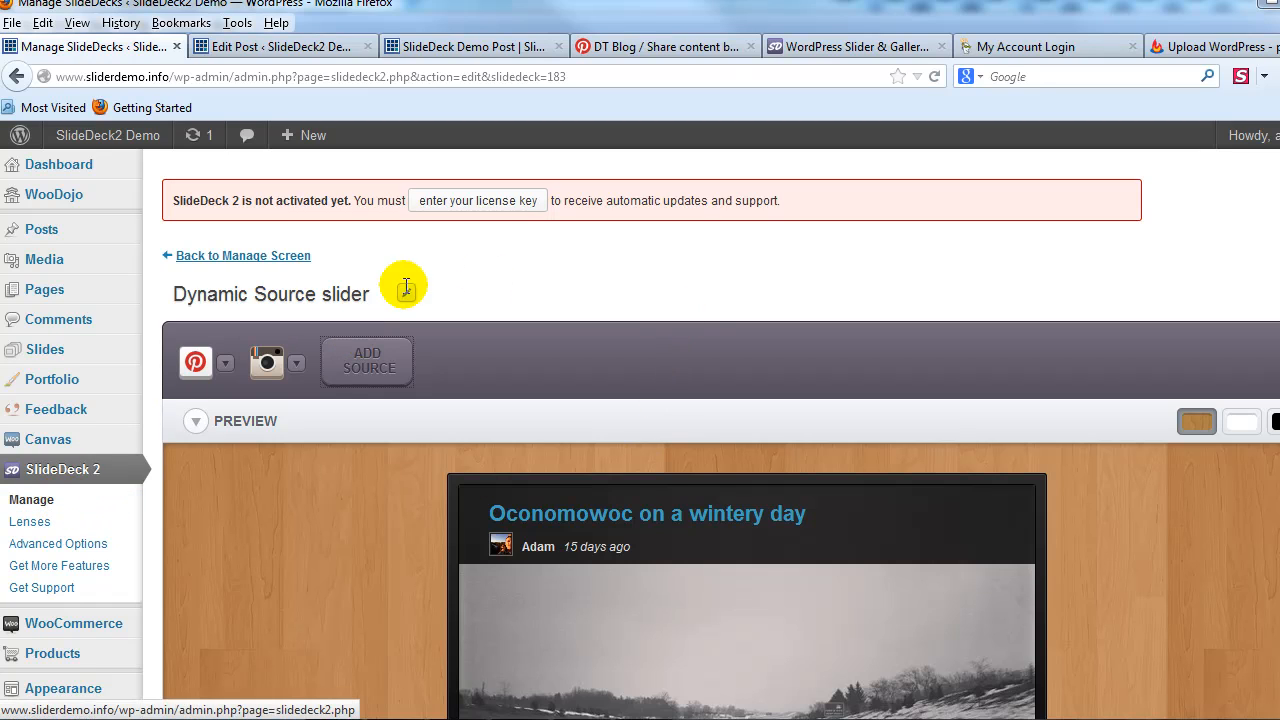
pyautogui.scroll(-4, 235, 405)
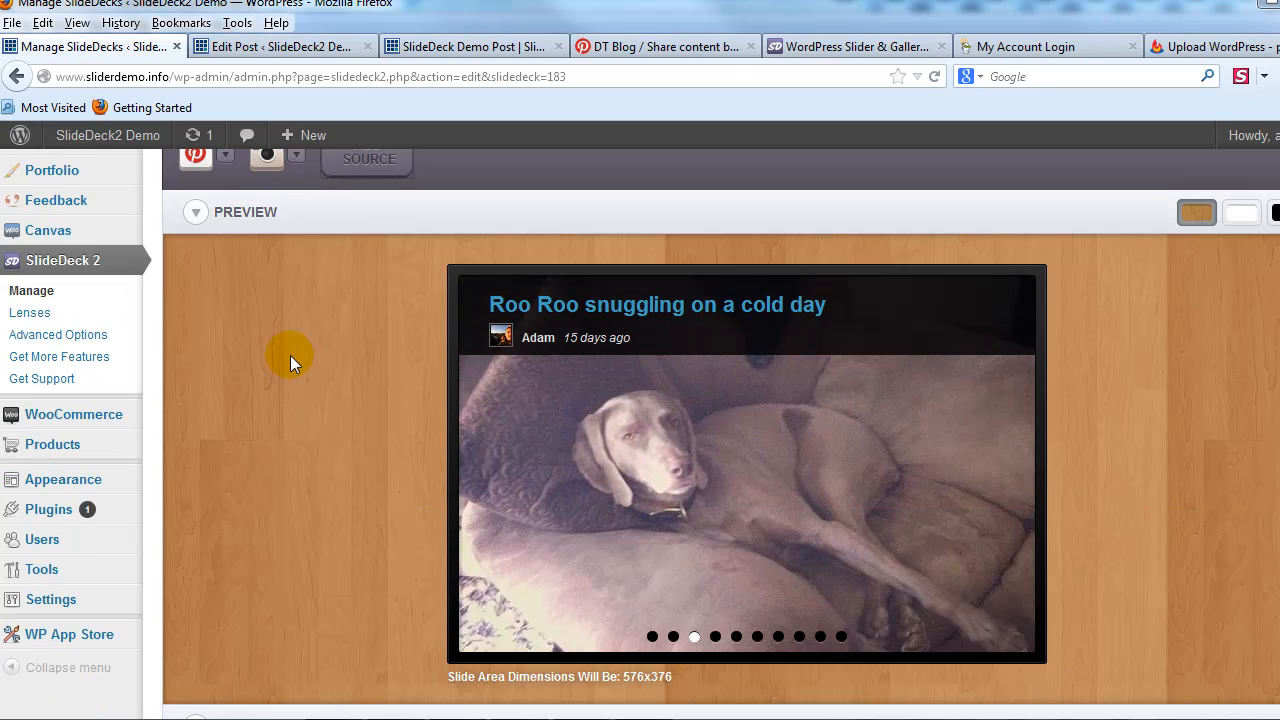
pyautogui.scroll(2, 340, 300)
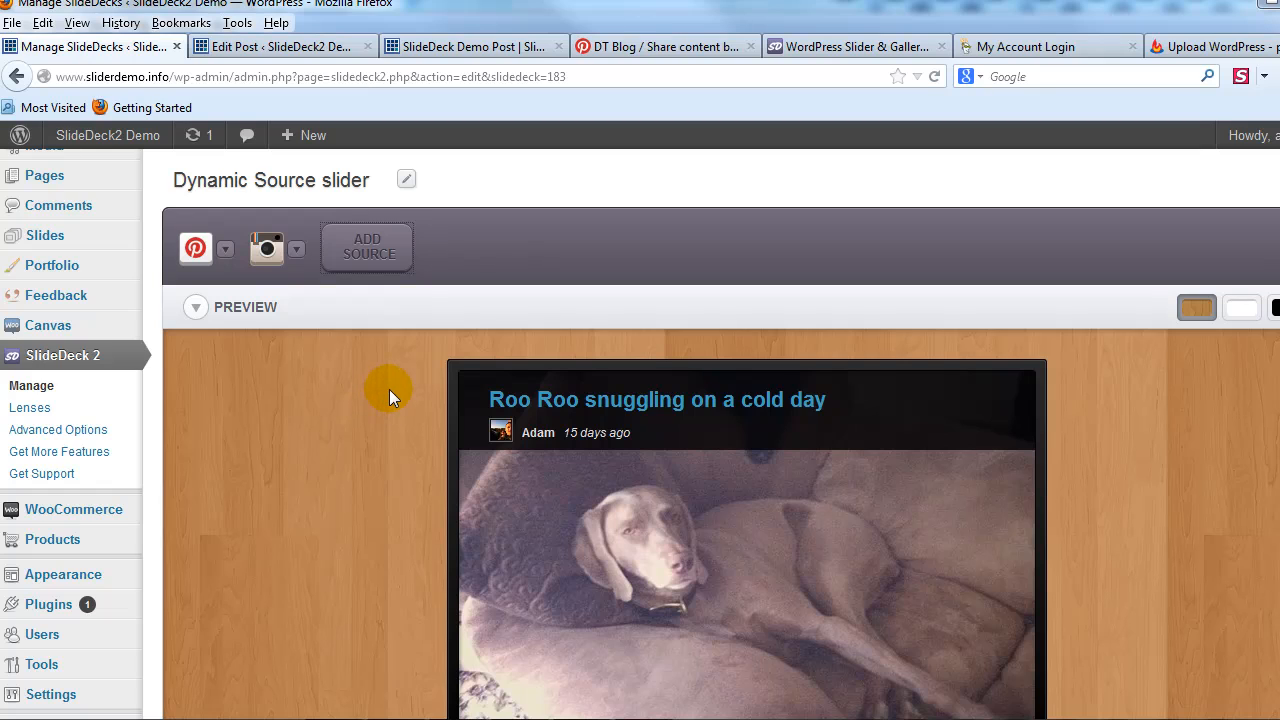